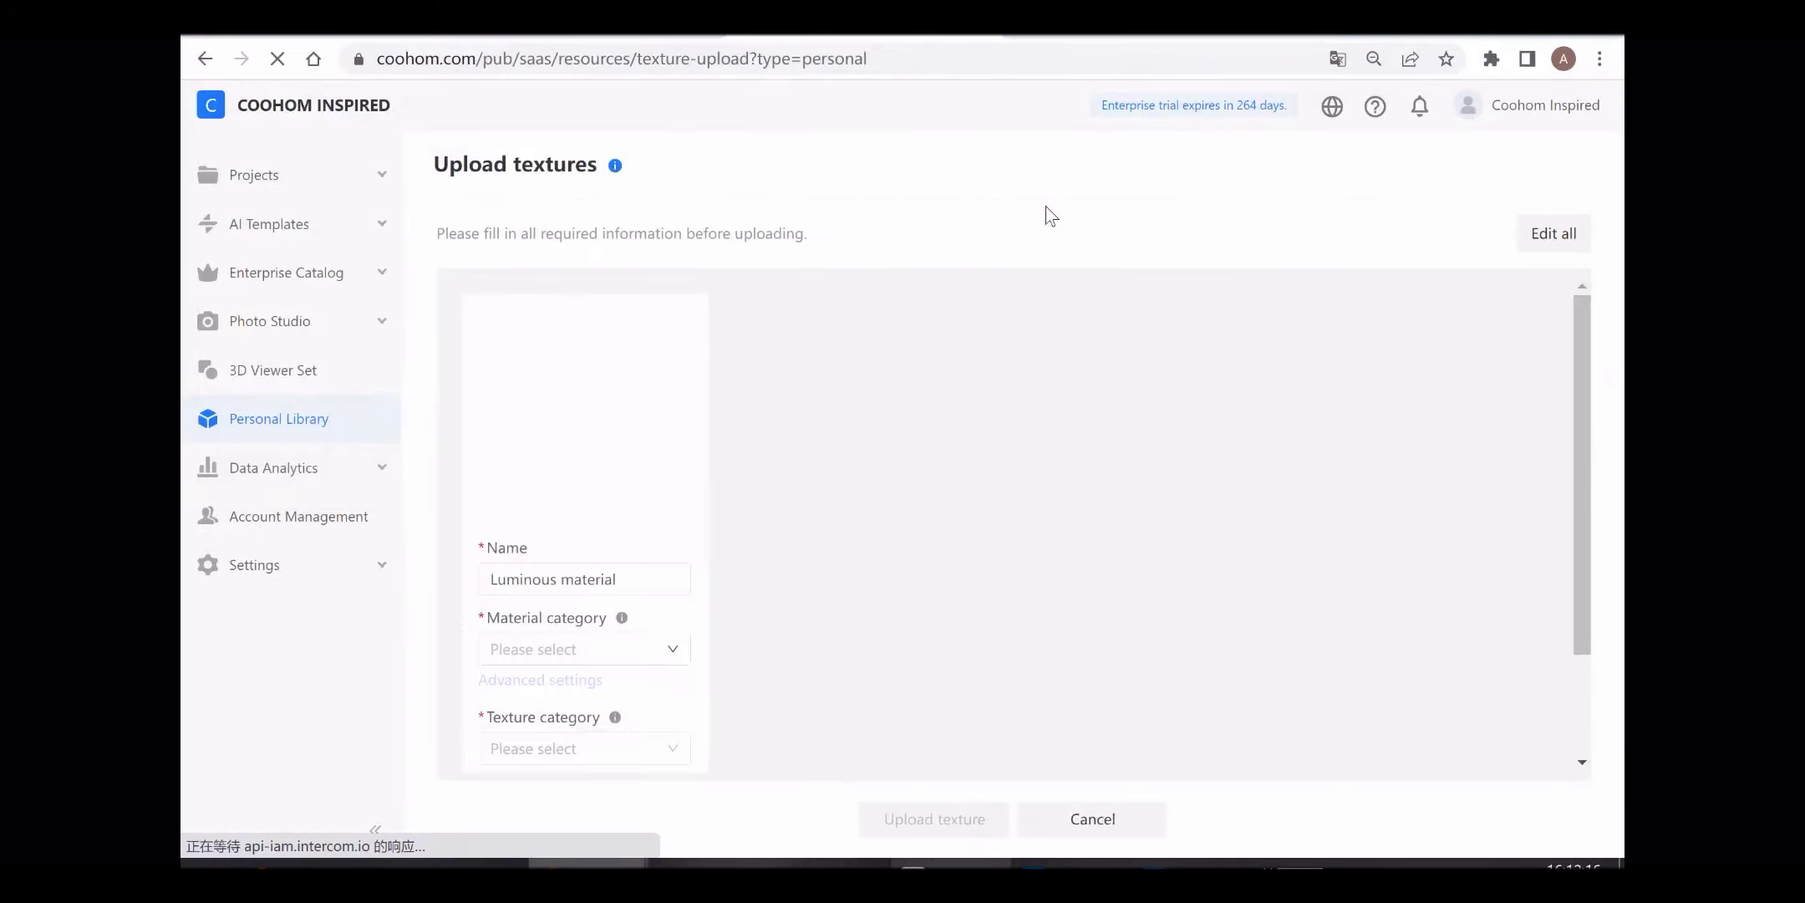
# Step: Set the Luminous material texture's material category to Others / Luminous Materials and its texture category to Wallpapers
pyautogui.click(565, 650)
pyautogui.click(535, 689)
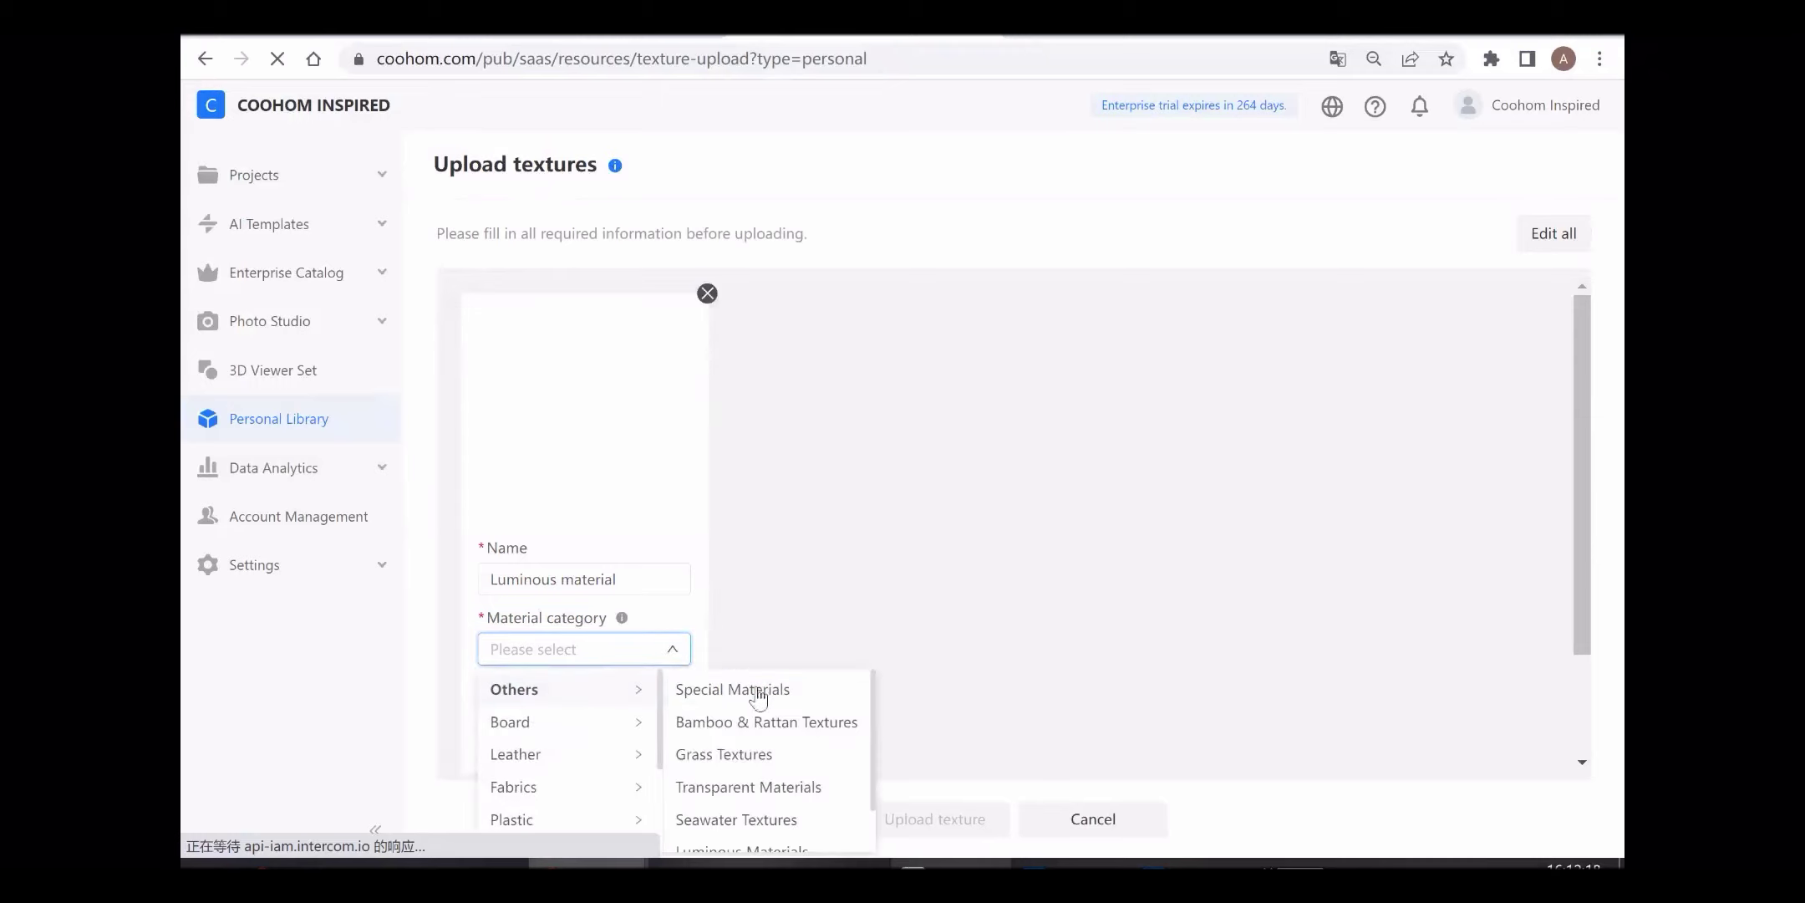
pyautogui.scroll(-1, 787, 764)
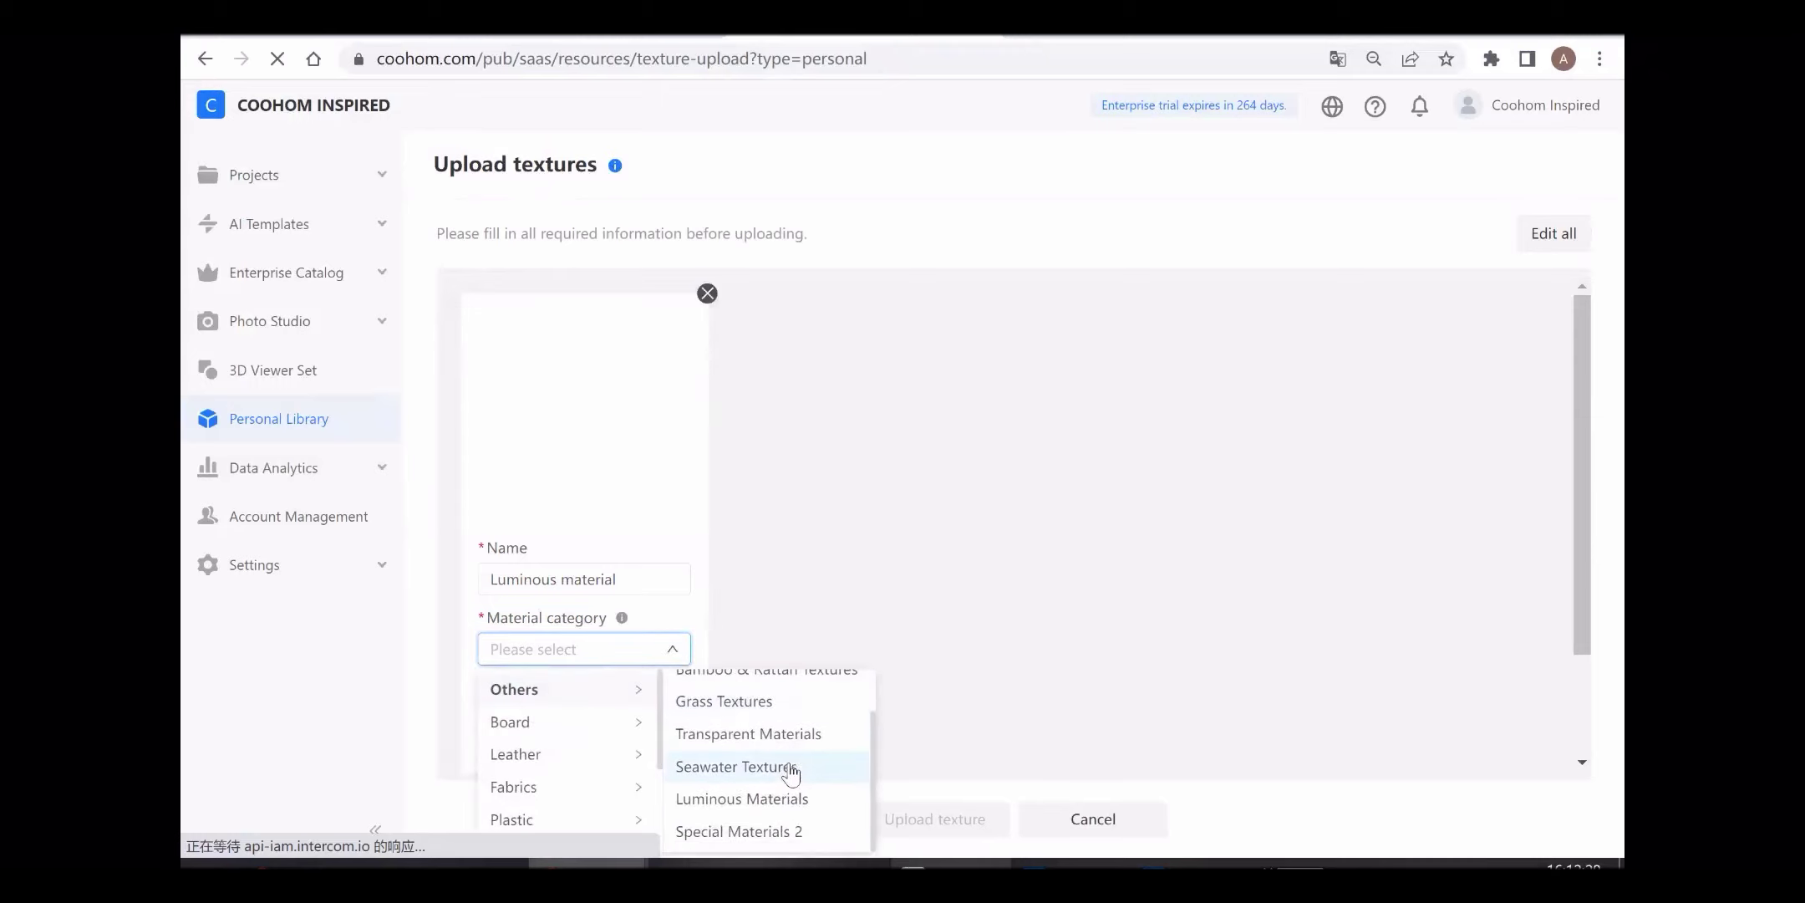
pyautogui.click(792, 801)
pyautogui.click(592, 752)
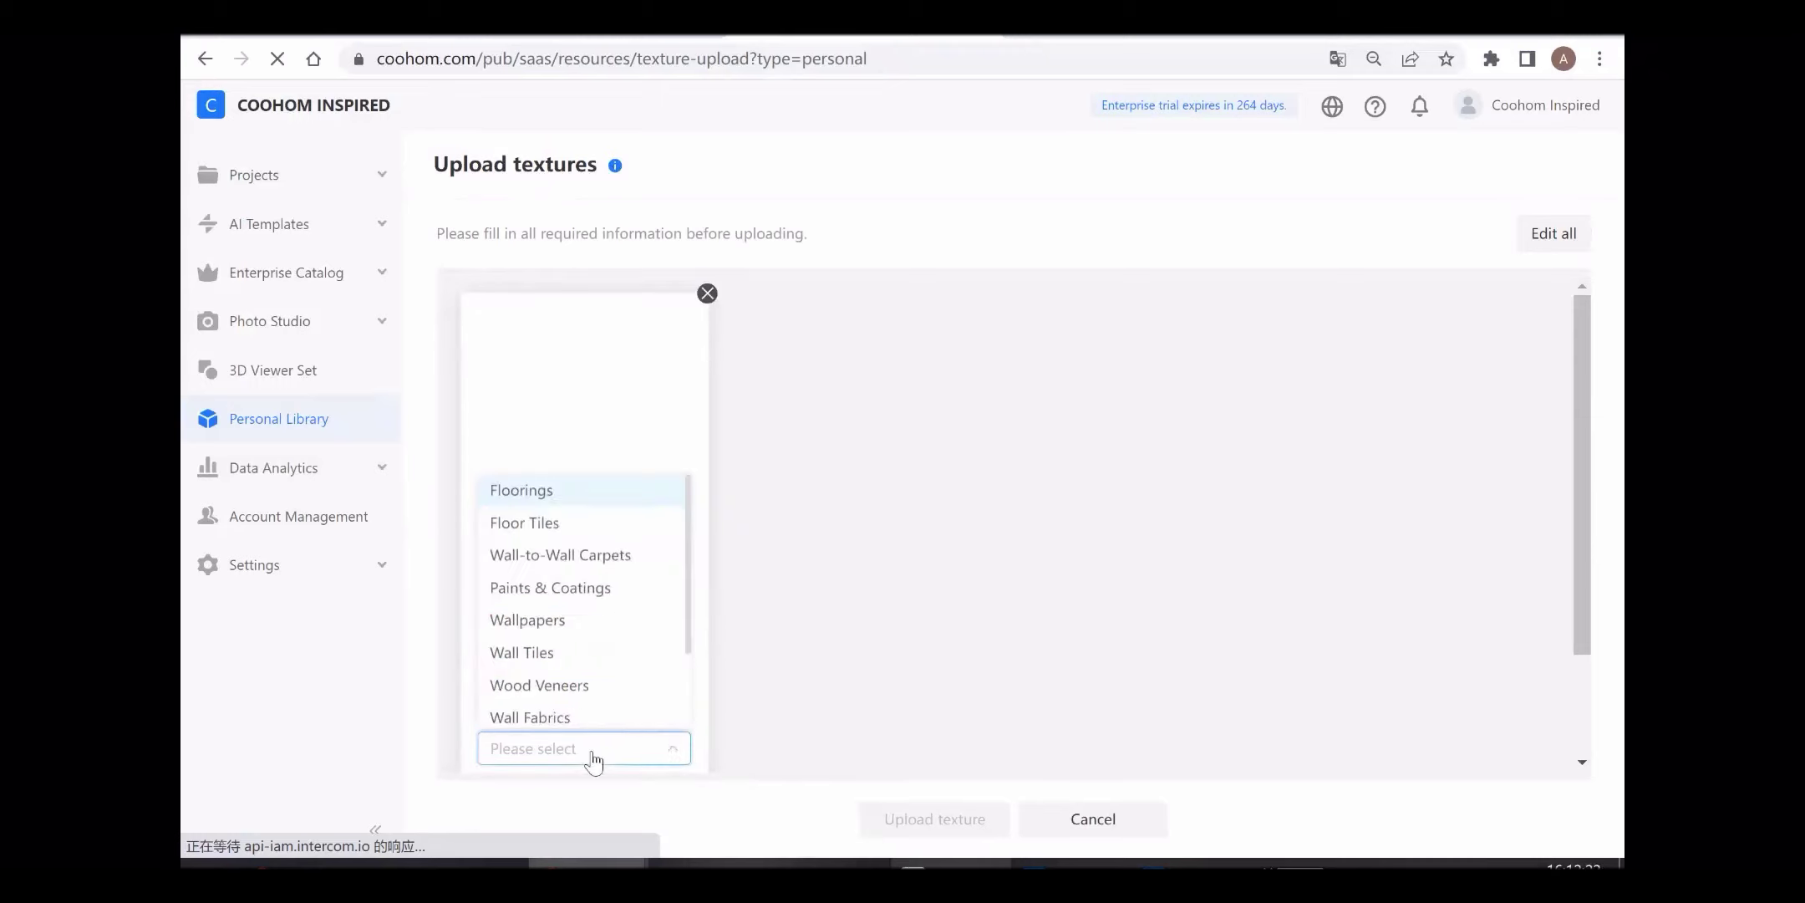
pyautogui.click(593, 618)
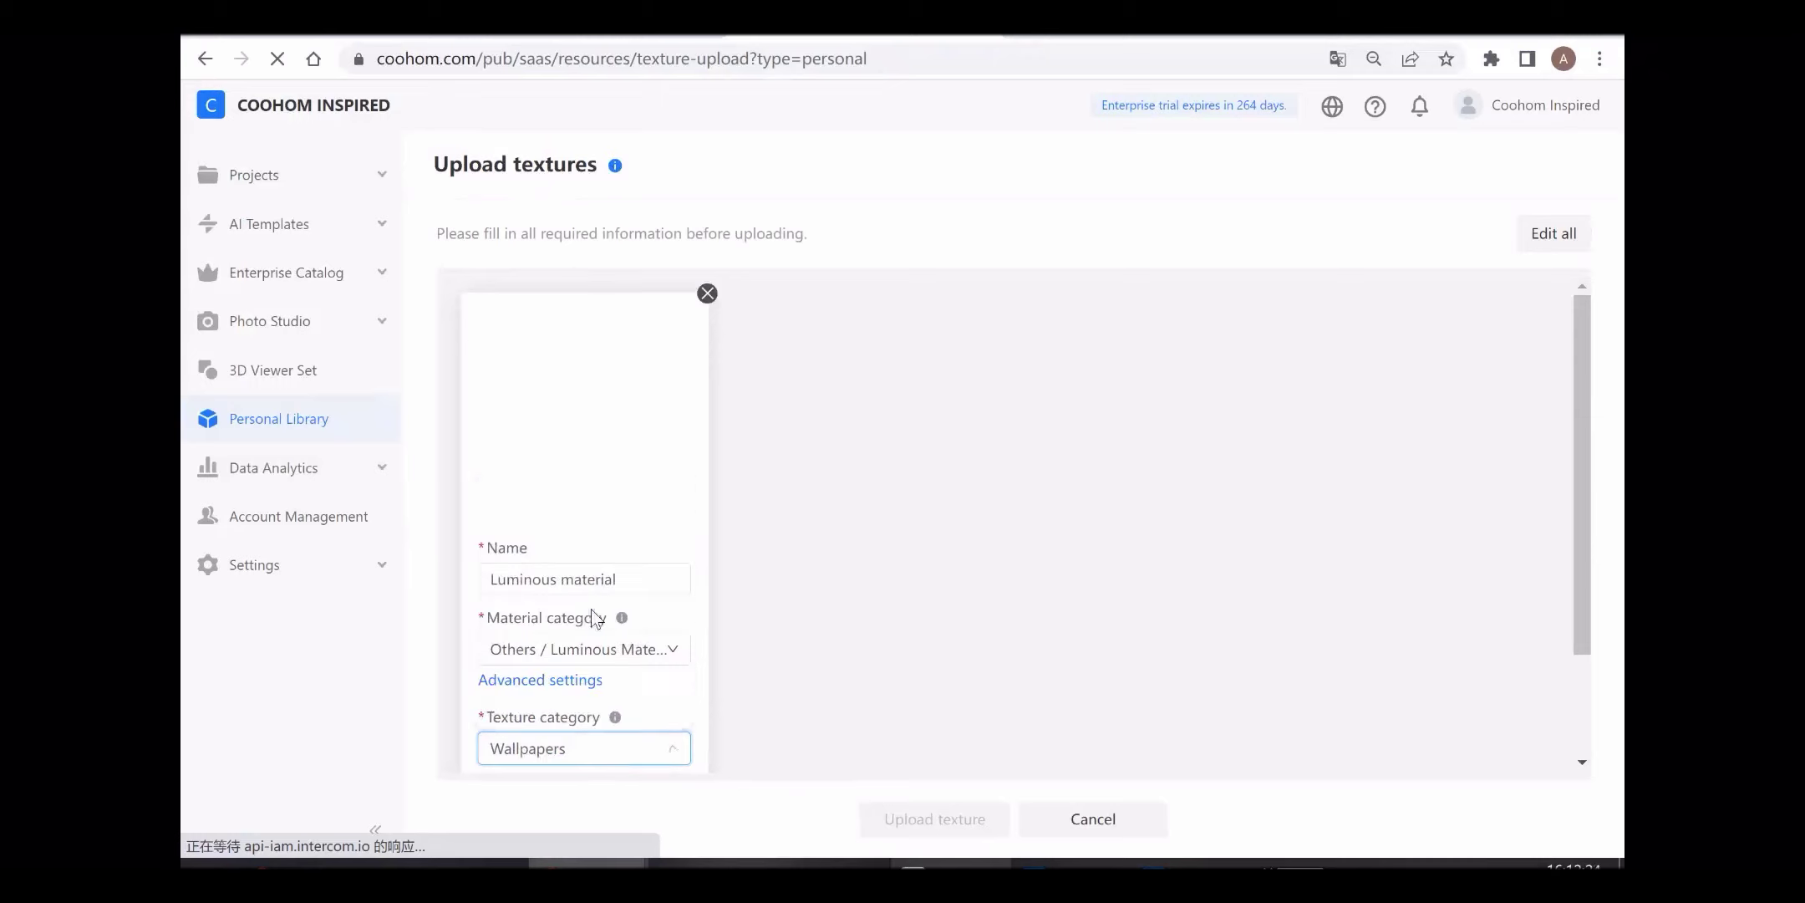
# Step: Set the texture's mapping dimension to 10 × 10 inches, upload it and go to the uploaded textures
pyautogui.scroll(-2, 1031, 673)
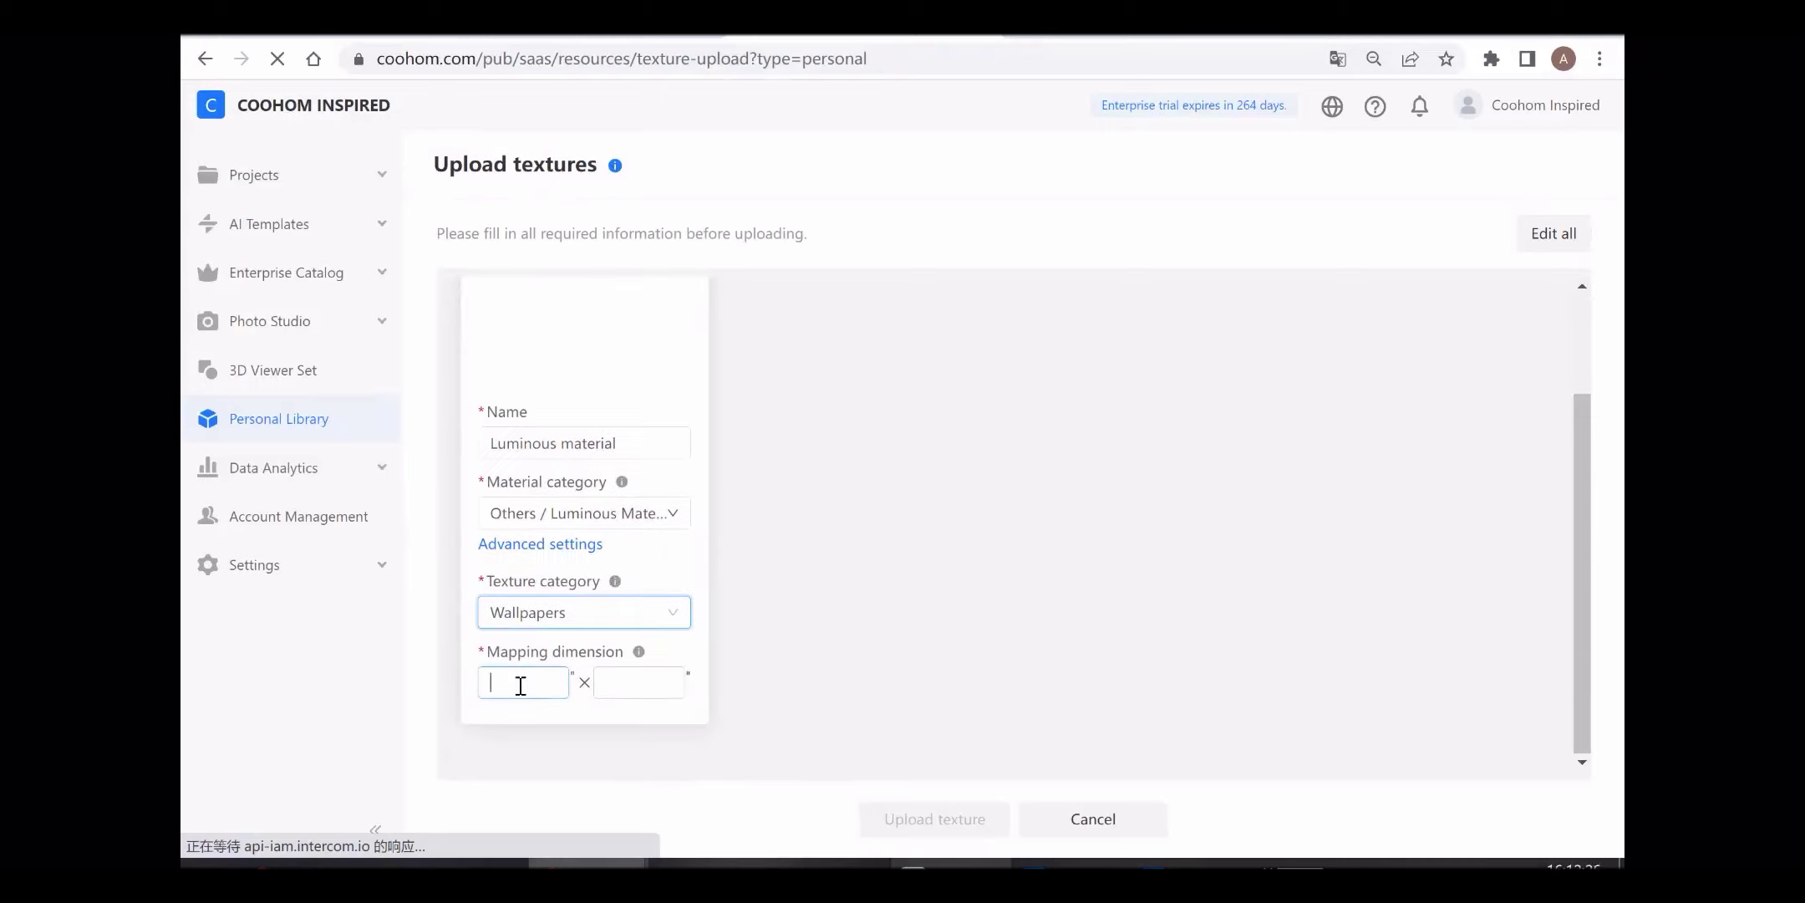
pyautogui.write('10')
pyautogui.click(651, 682)
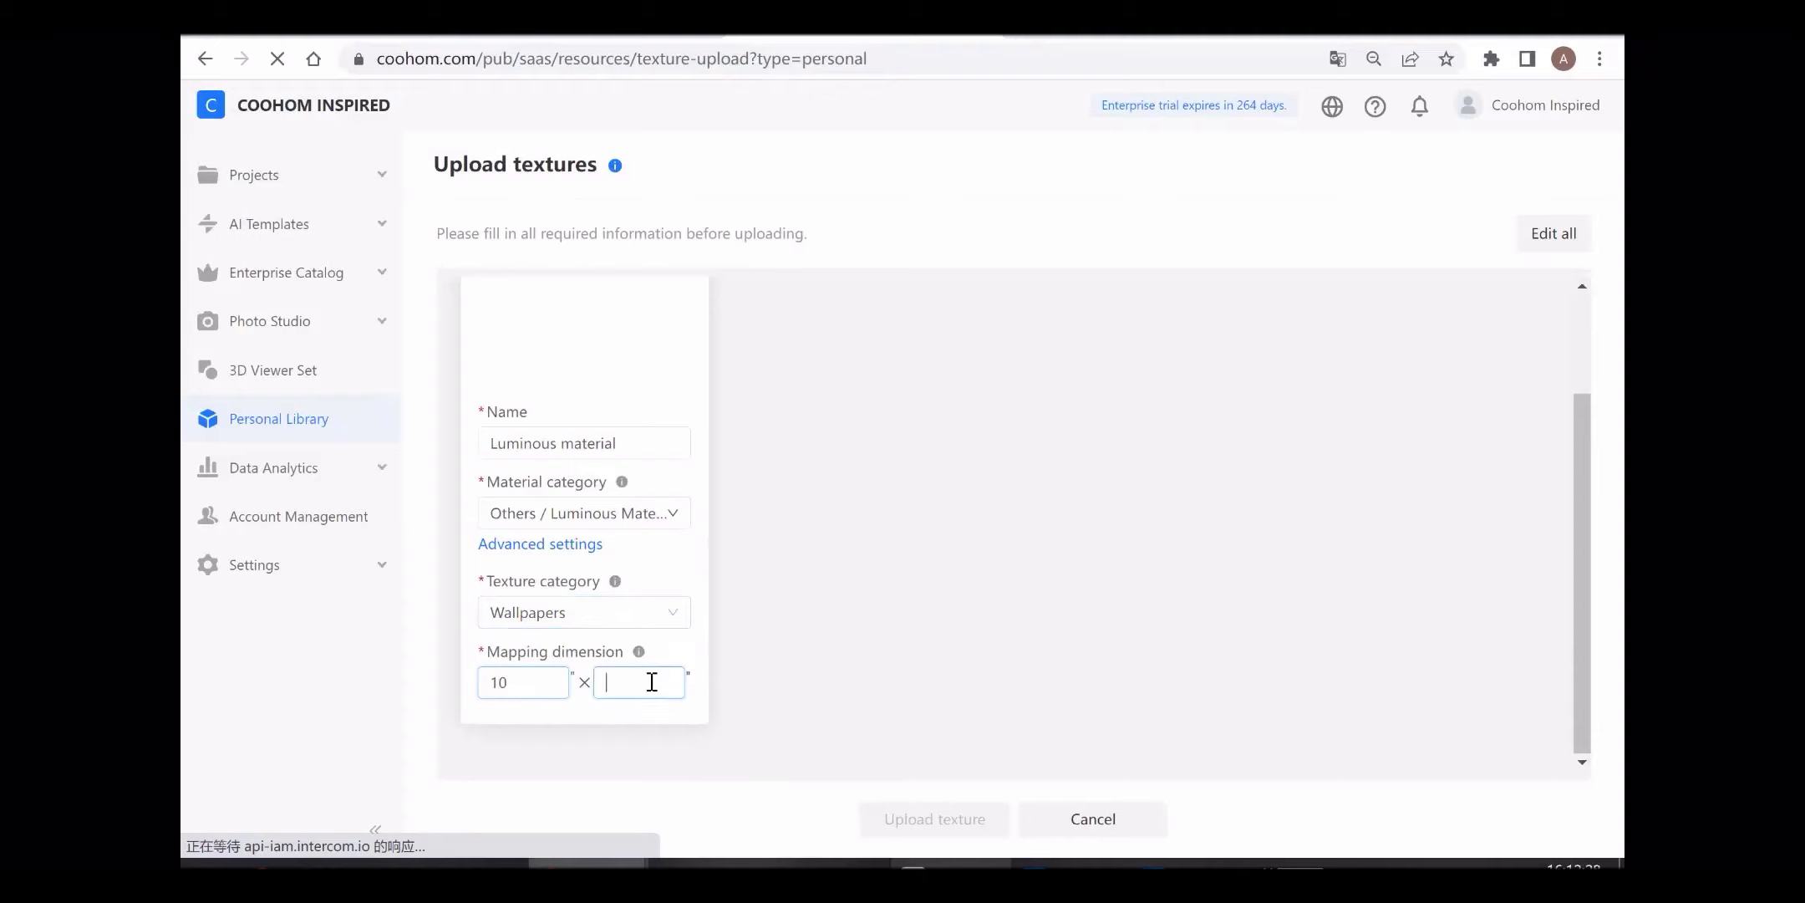
pyautogui.write('10')
pyautogui.click(968, 820)
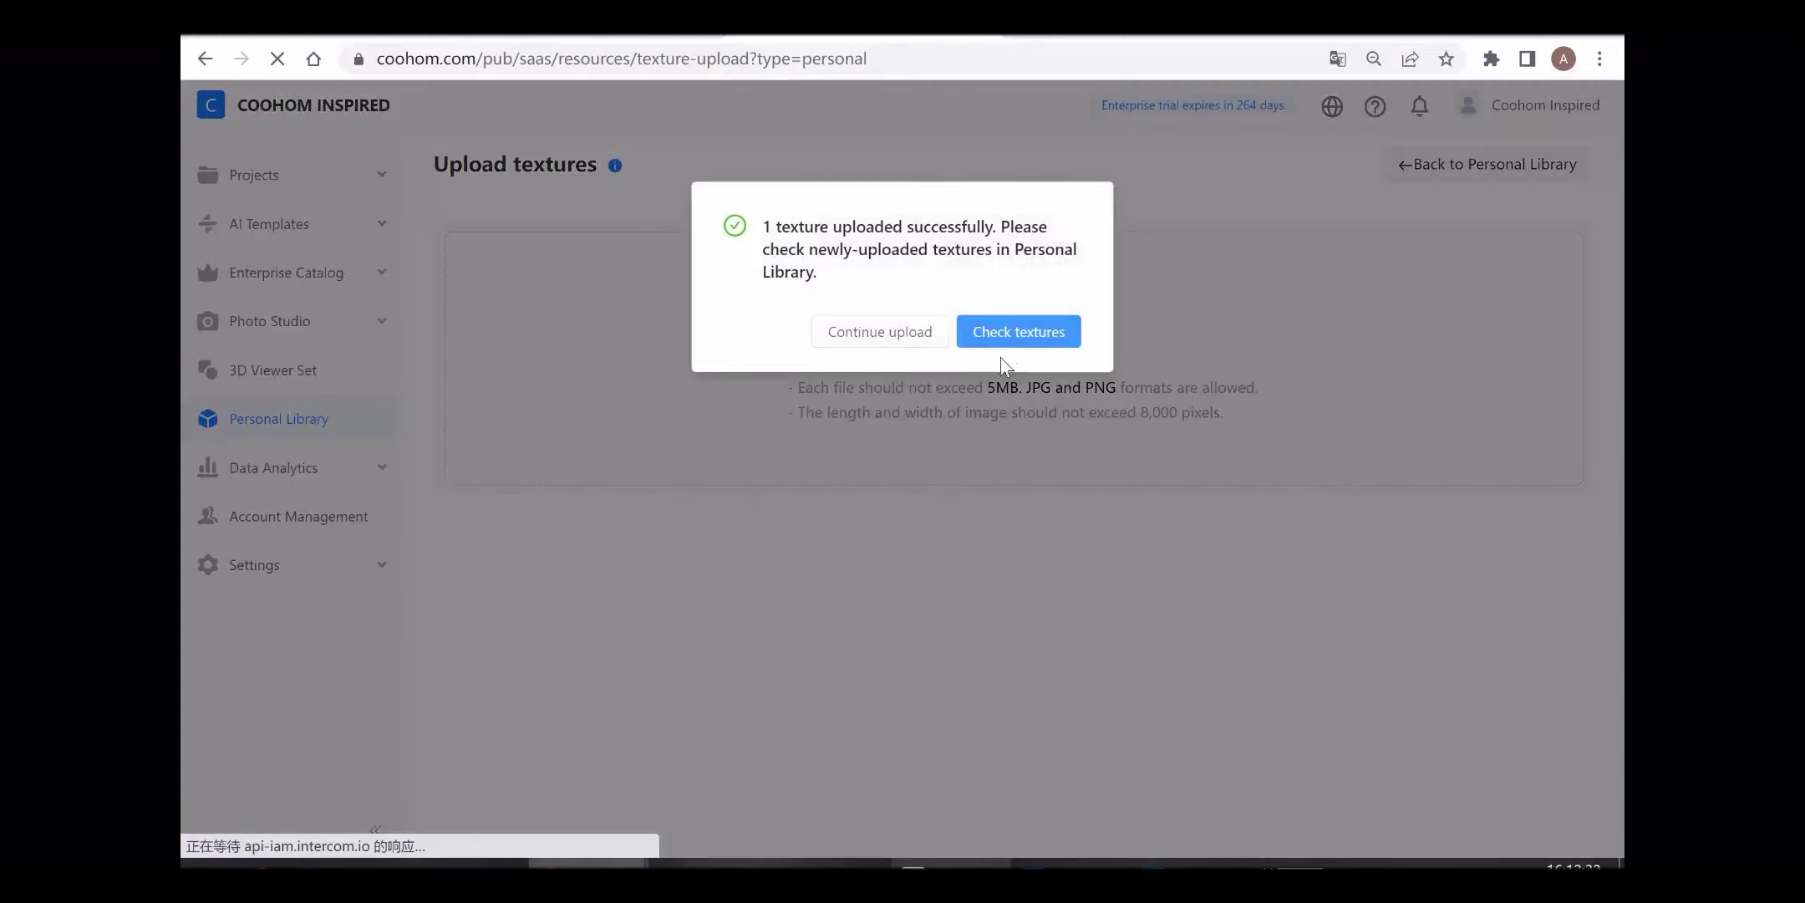
pyautogui.click(1003, 334)
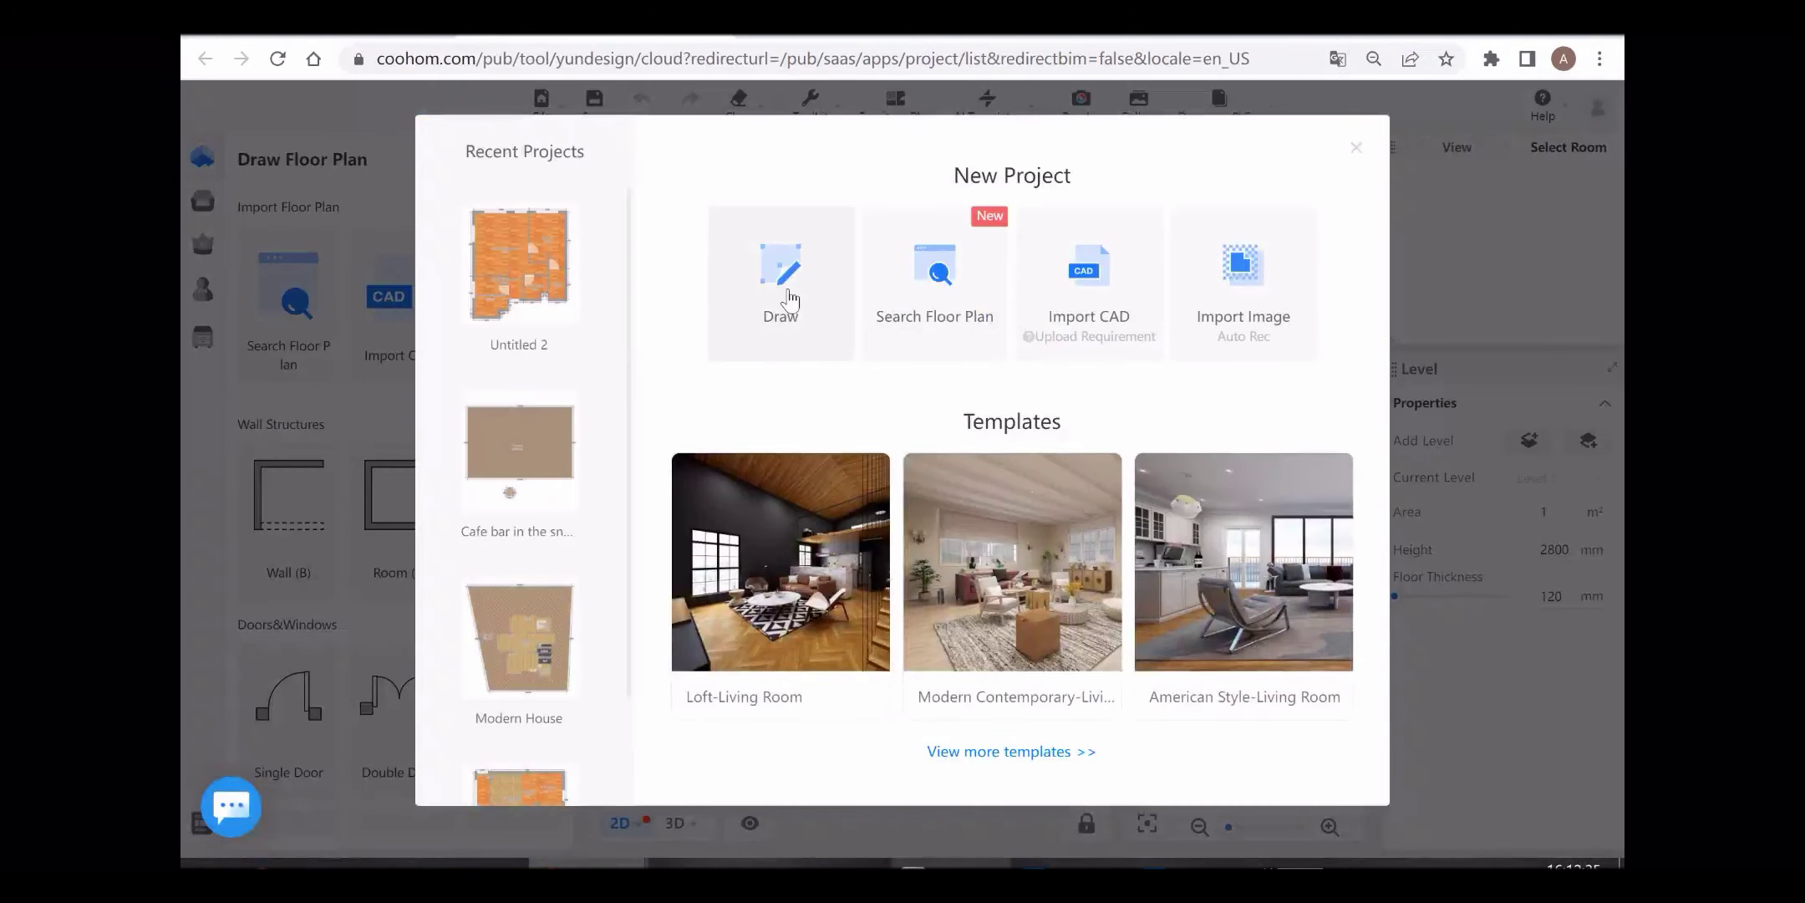
# Step: Start a new drawn floor plan and draw a rectangular room about 6260 by 5100 mm
pyautogui.click(788, 291)
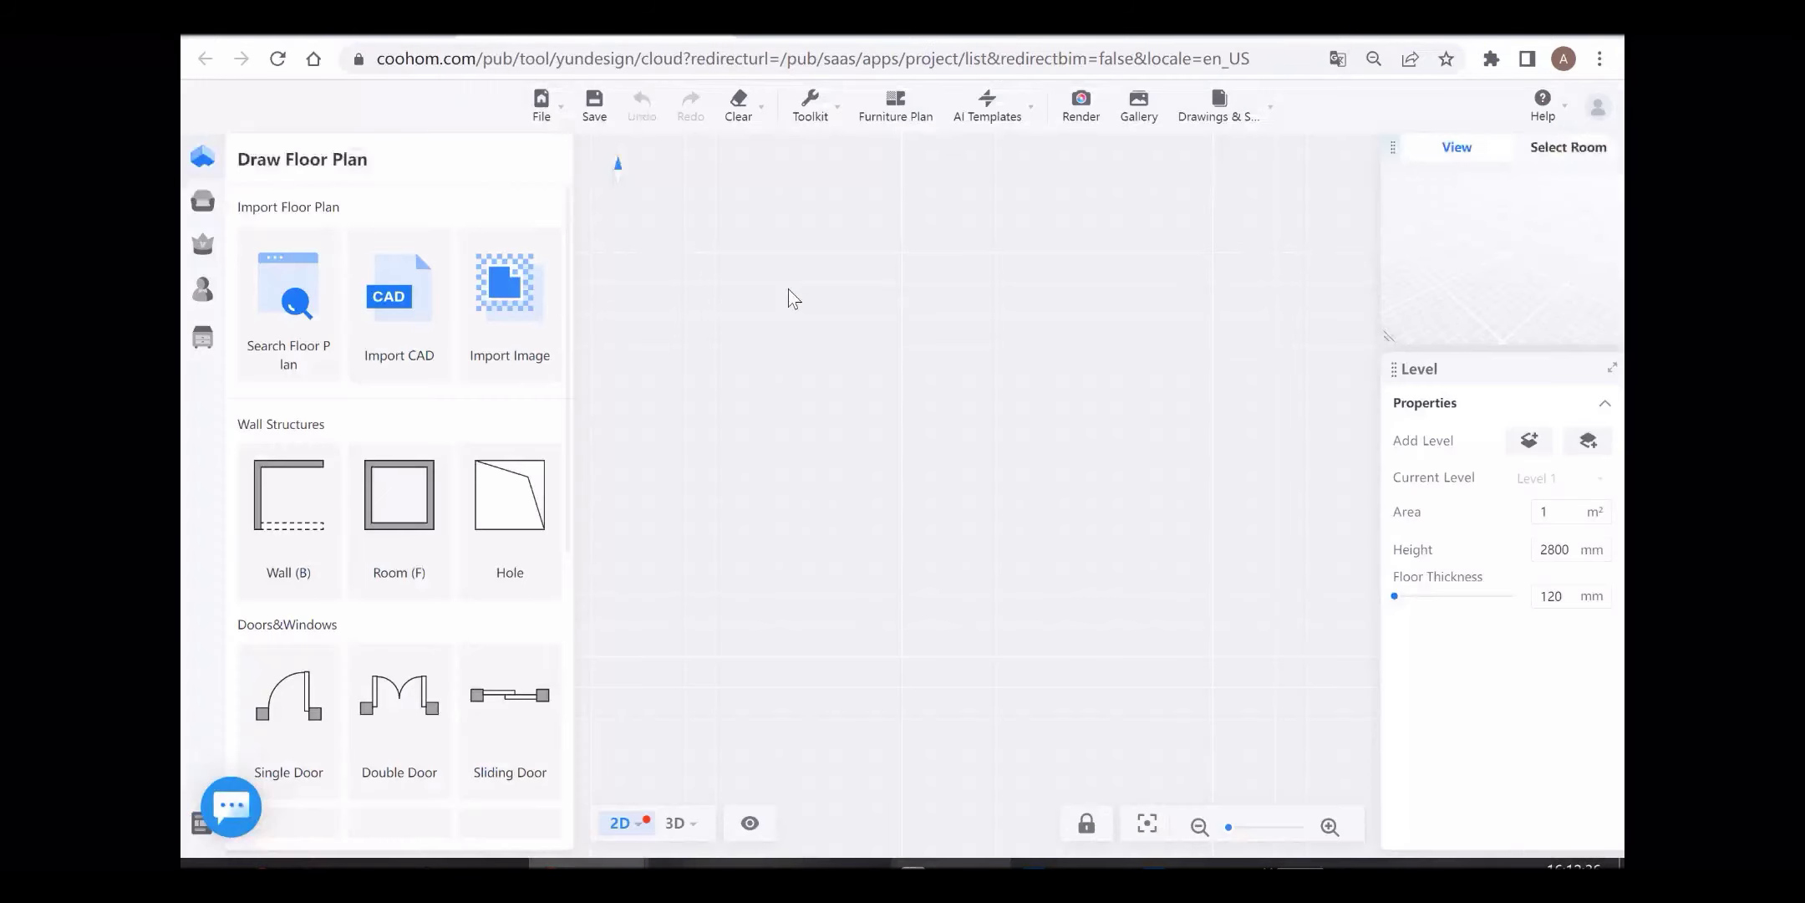
pyautogui.click(428, 510)
pyautogui.moveTo(661, 298); pyautogui.dragTo(1055, 622)
pyautogui.click(1056, 622)
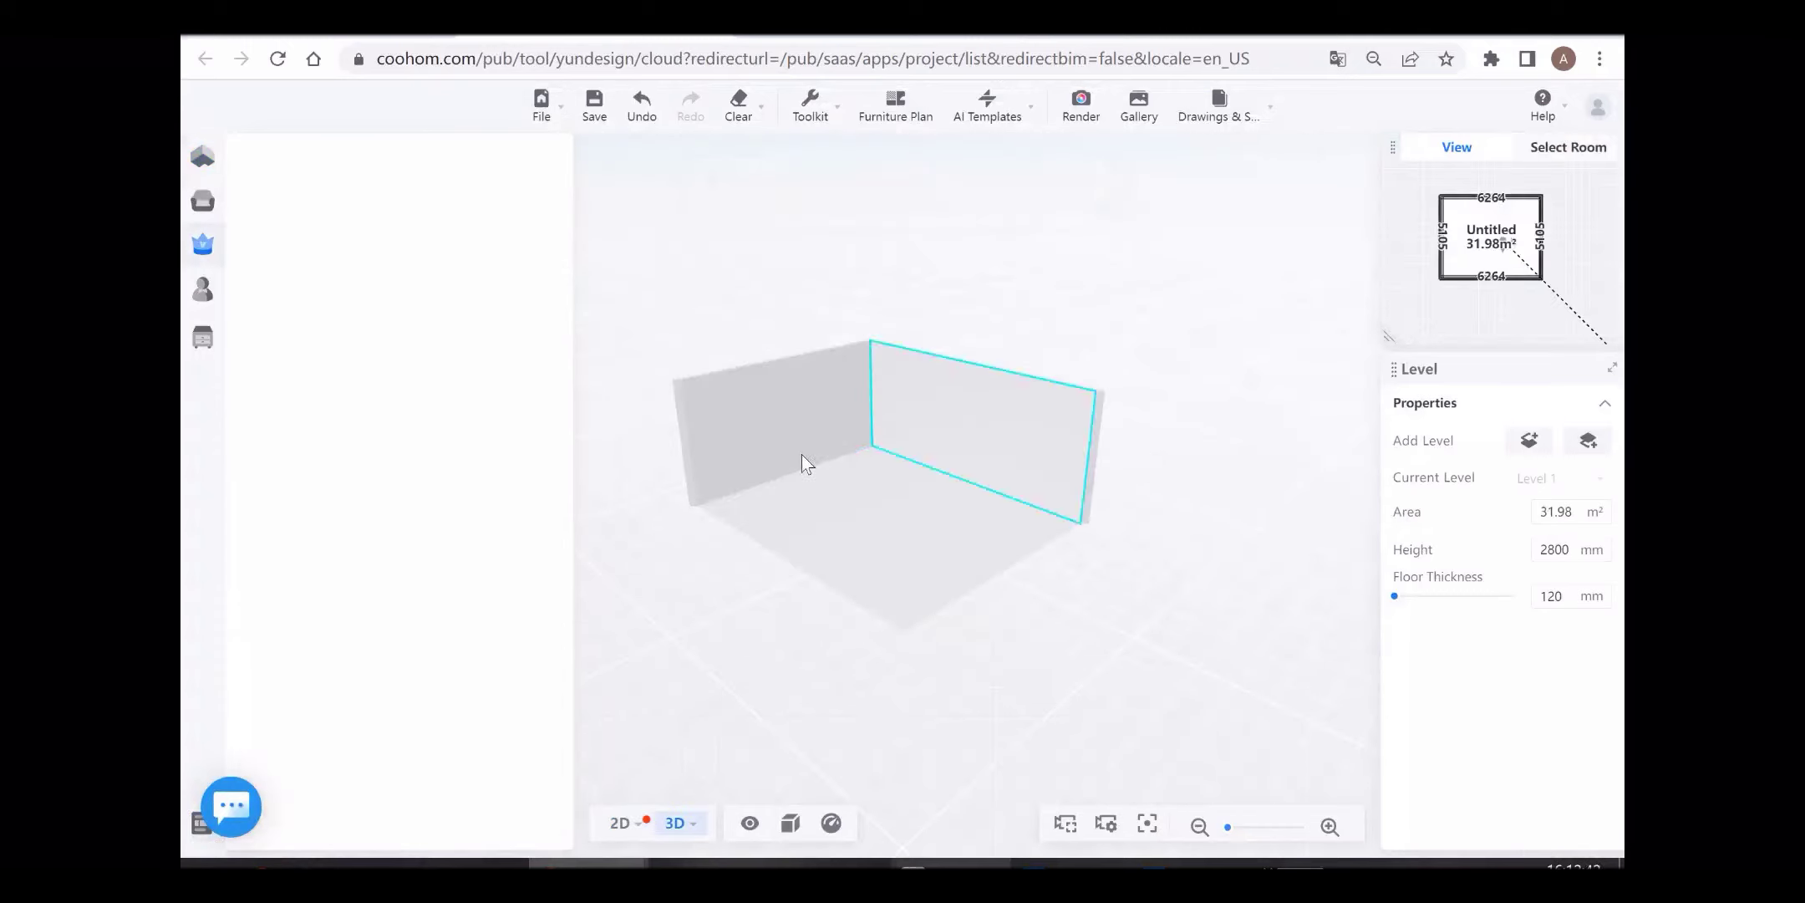
# Step: Open the room in the Construction tool and start the Background Wall Editor on the back wall
pyautogui.click(202, 243)
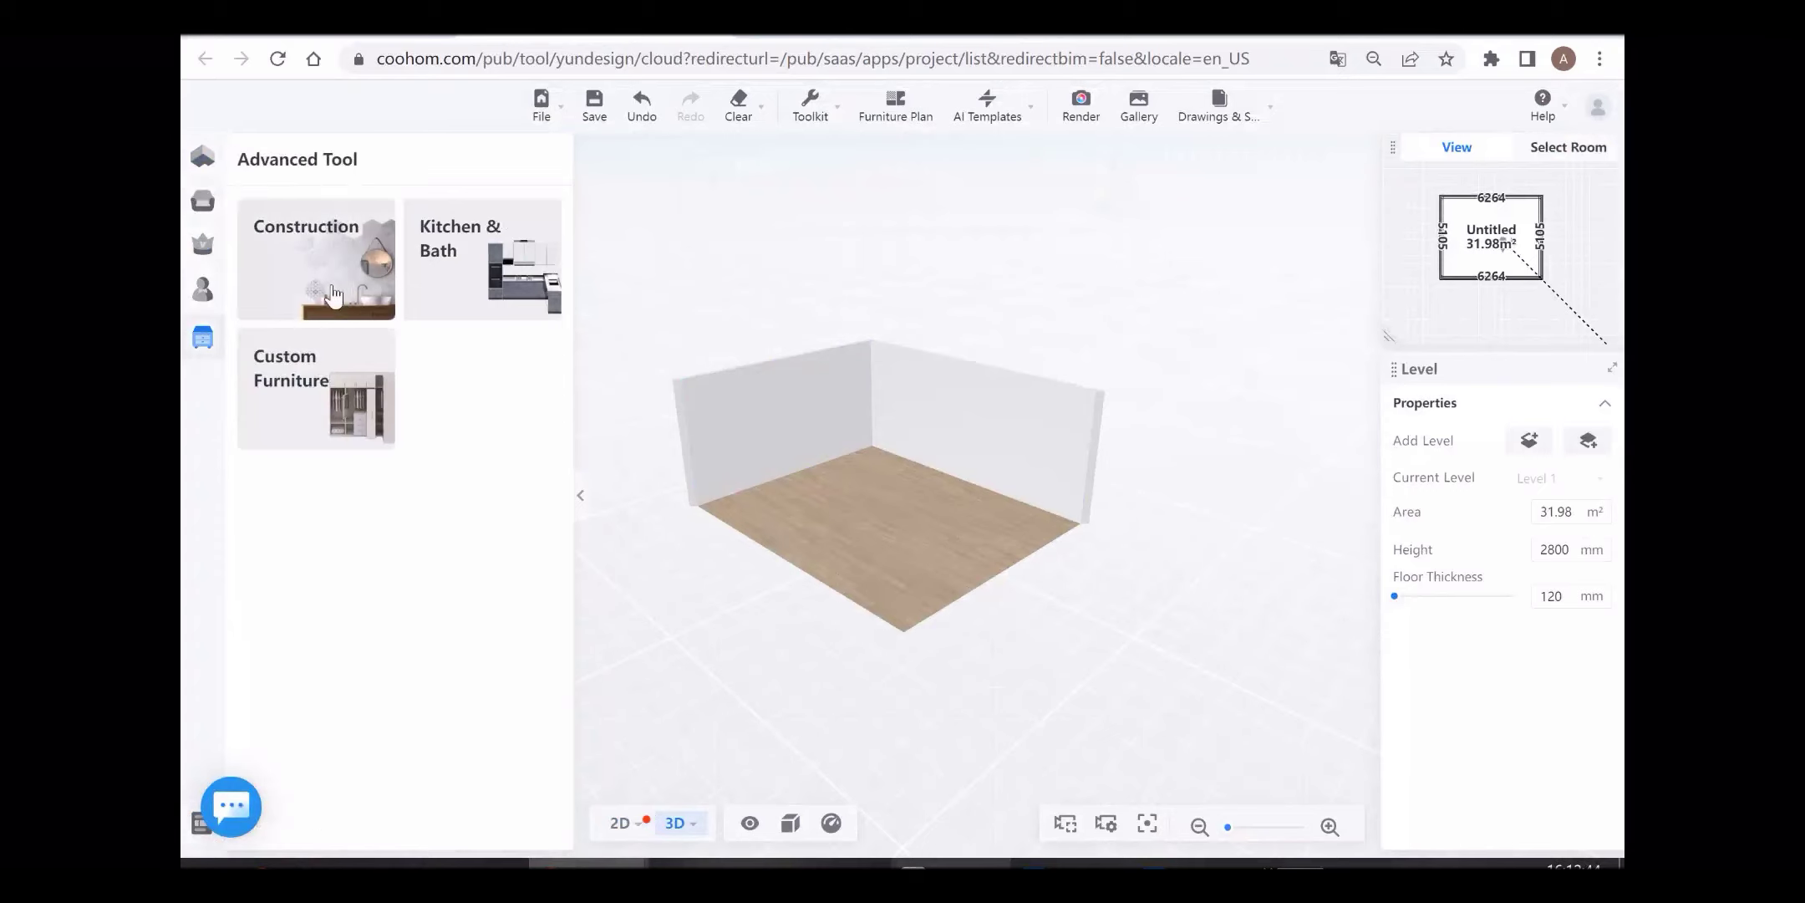
pyautogui.click(334, 292)
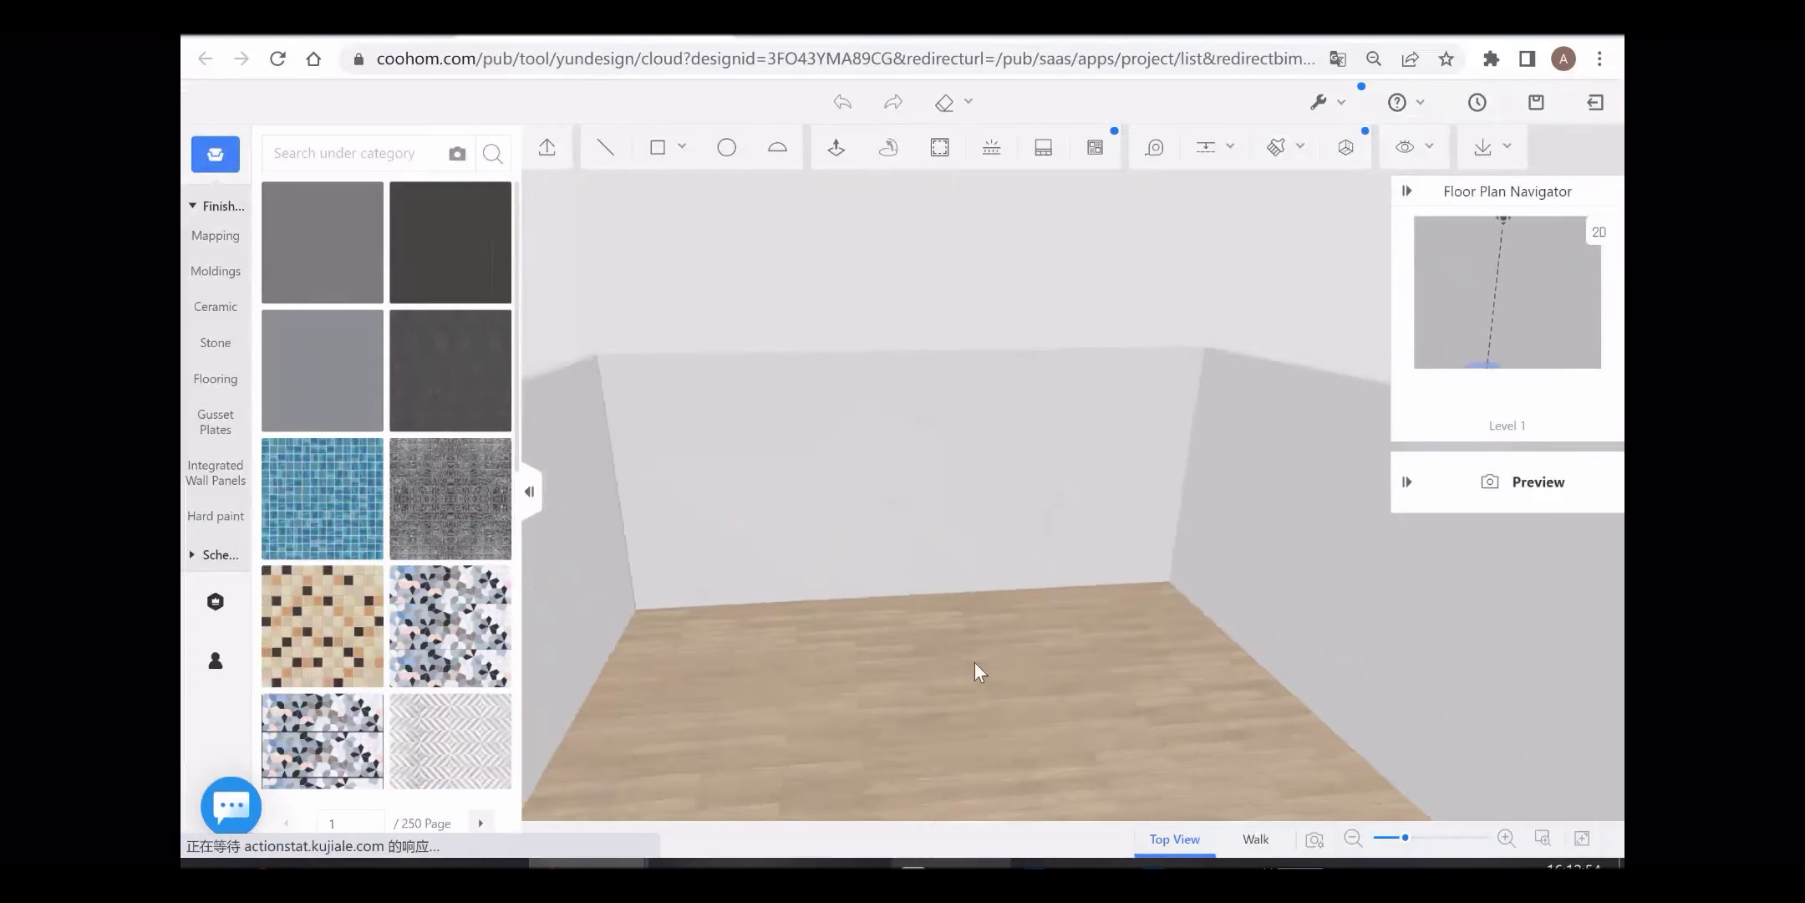
pyautogui.scroll(4, 1031, 508)
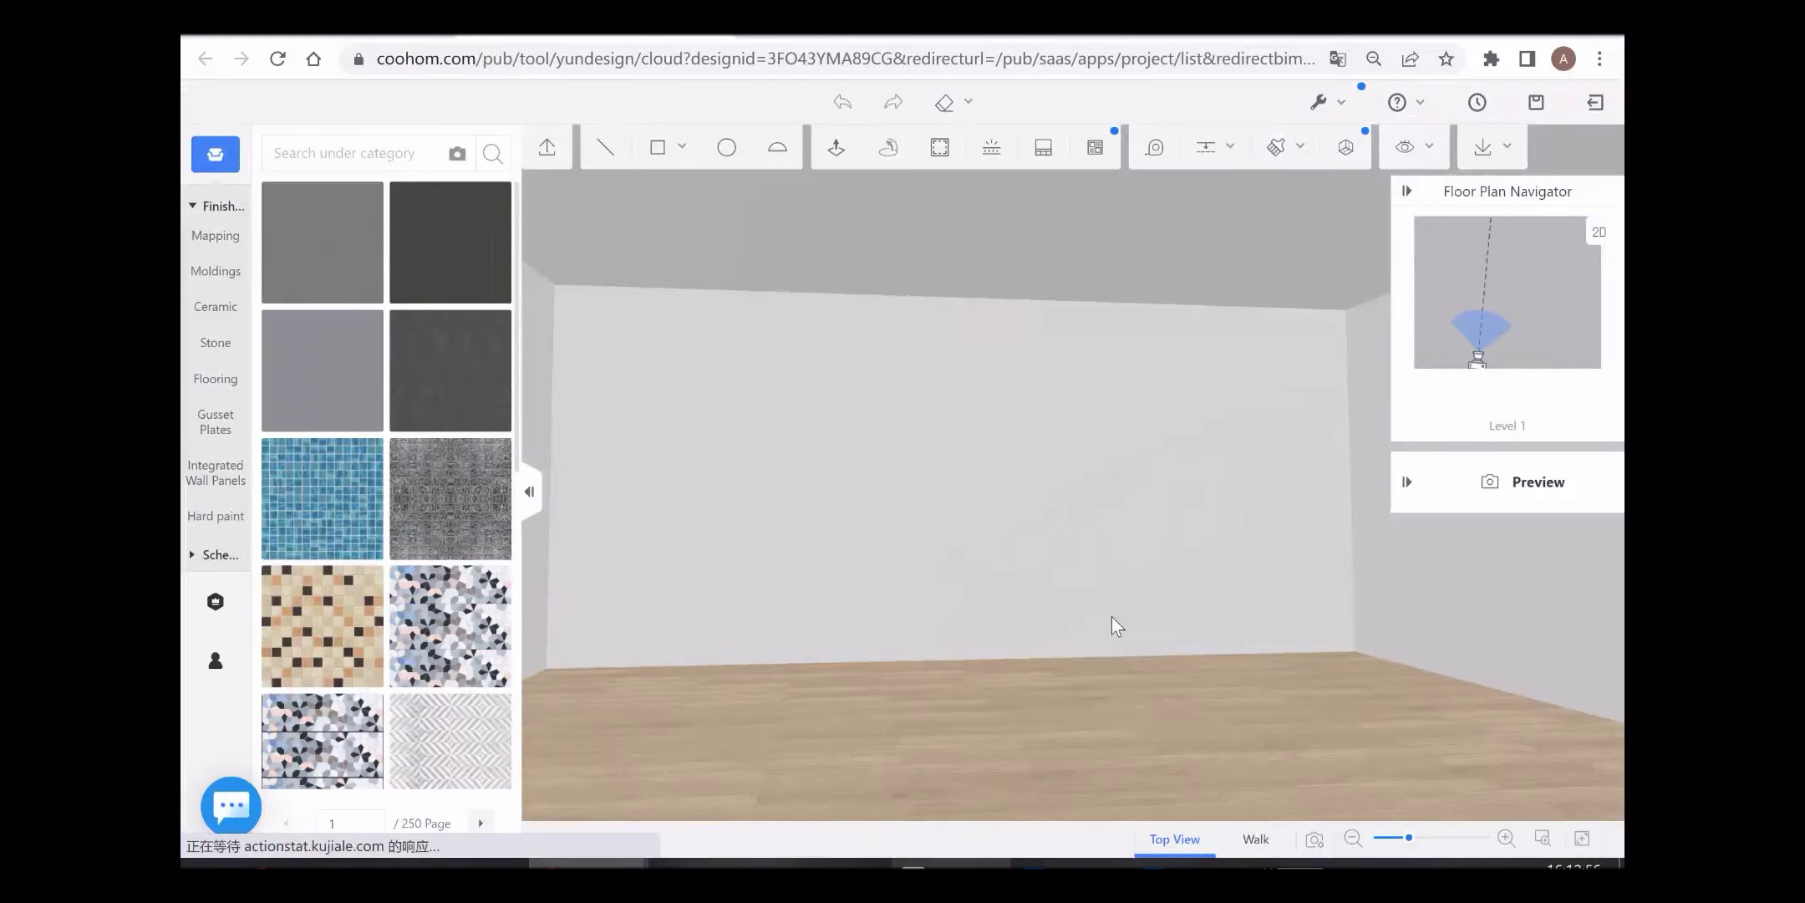
pyautogui.scroll(-3, 1116, 625)
pyautogui.click(982, 470)
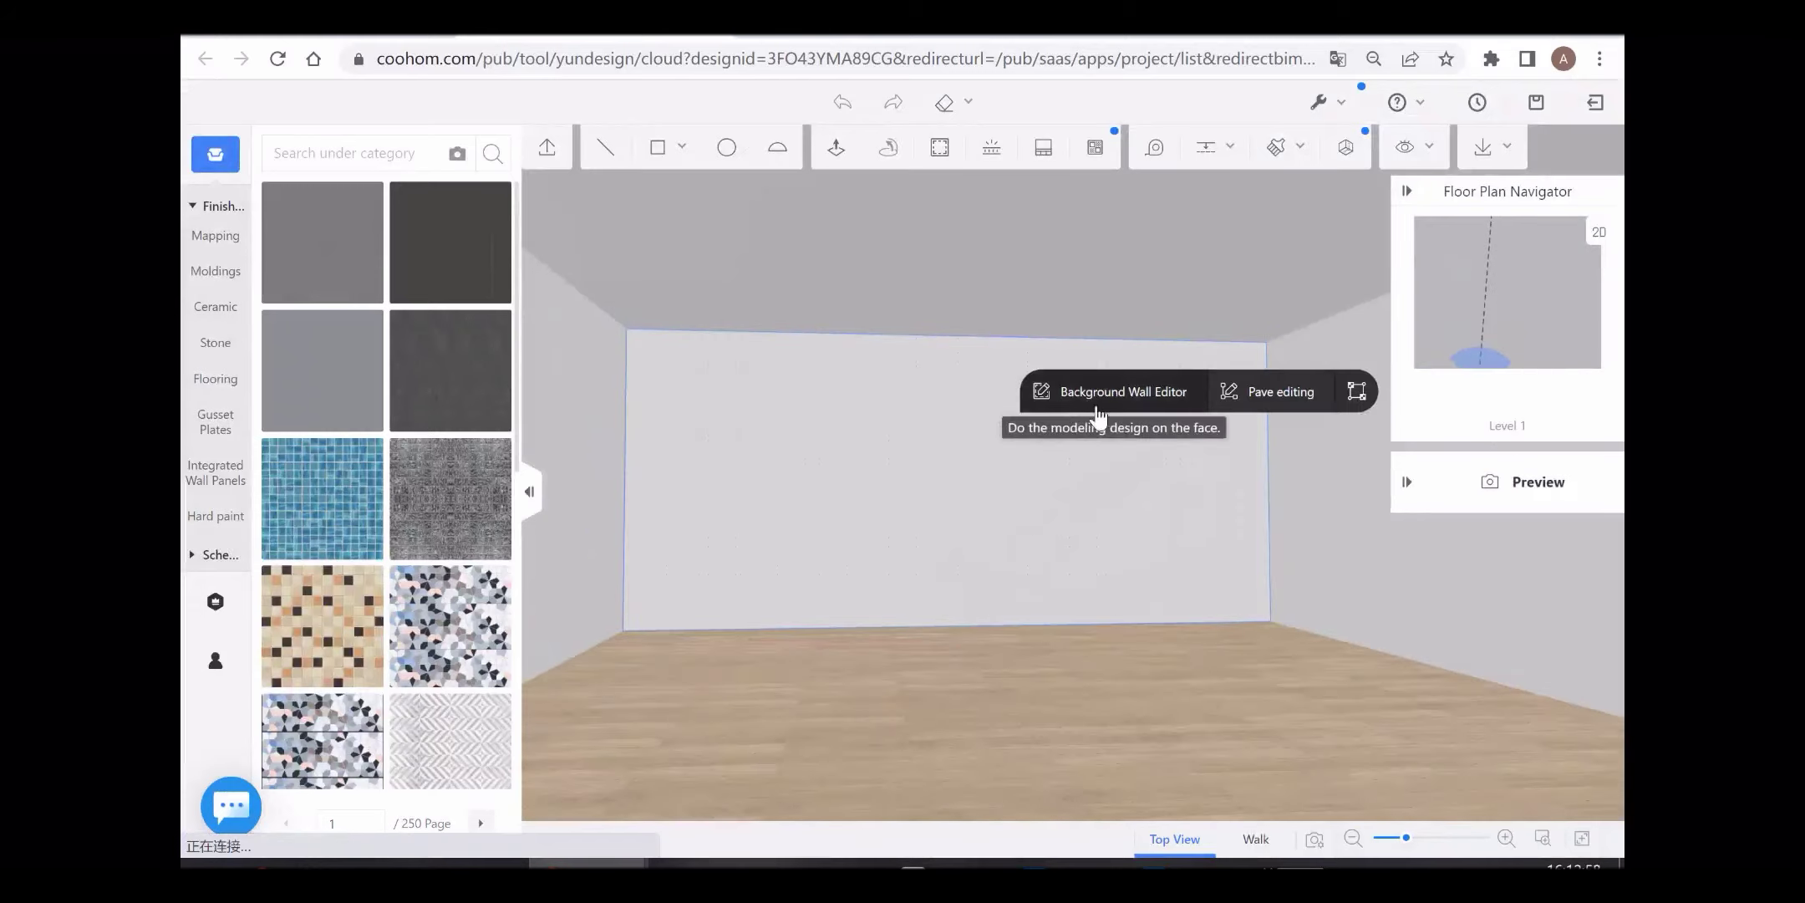
pyautogui.click(1111, 395)
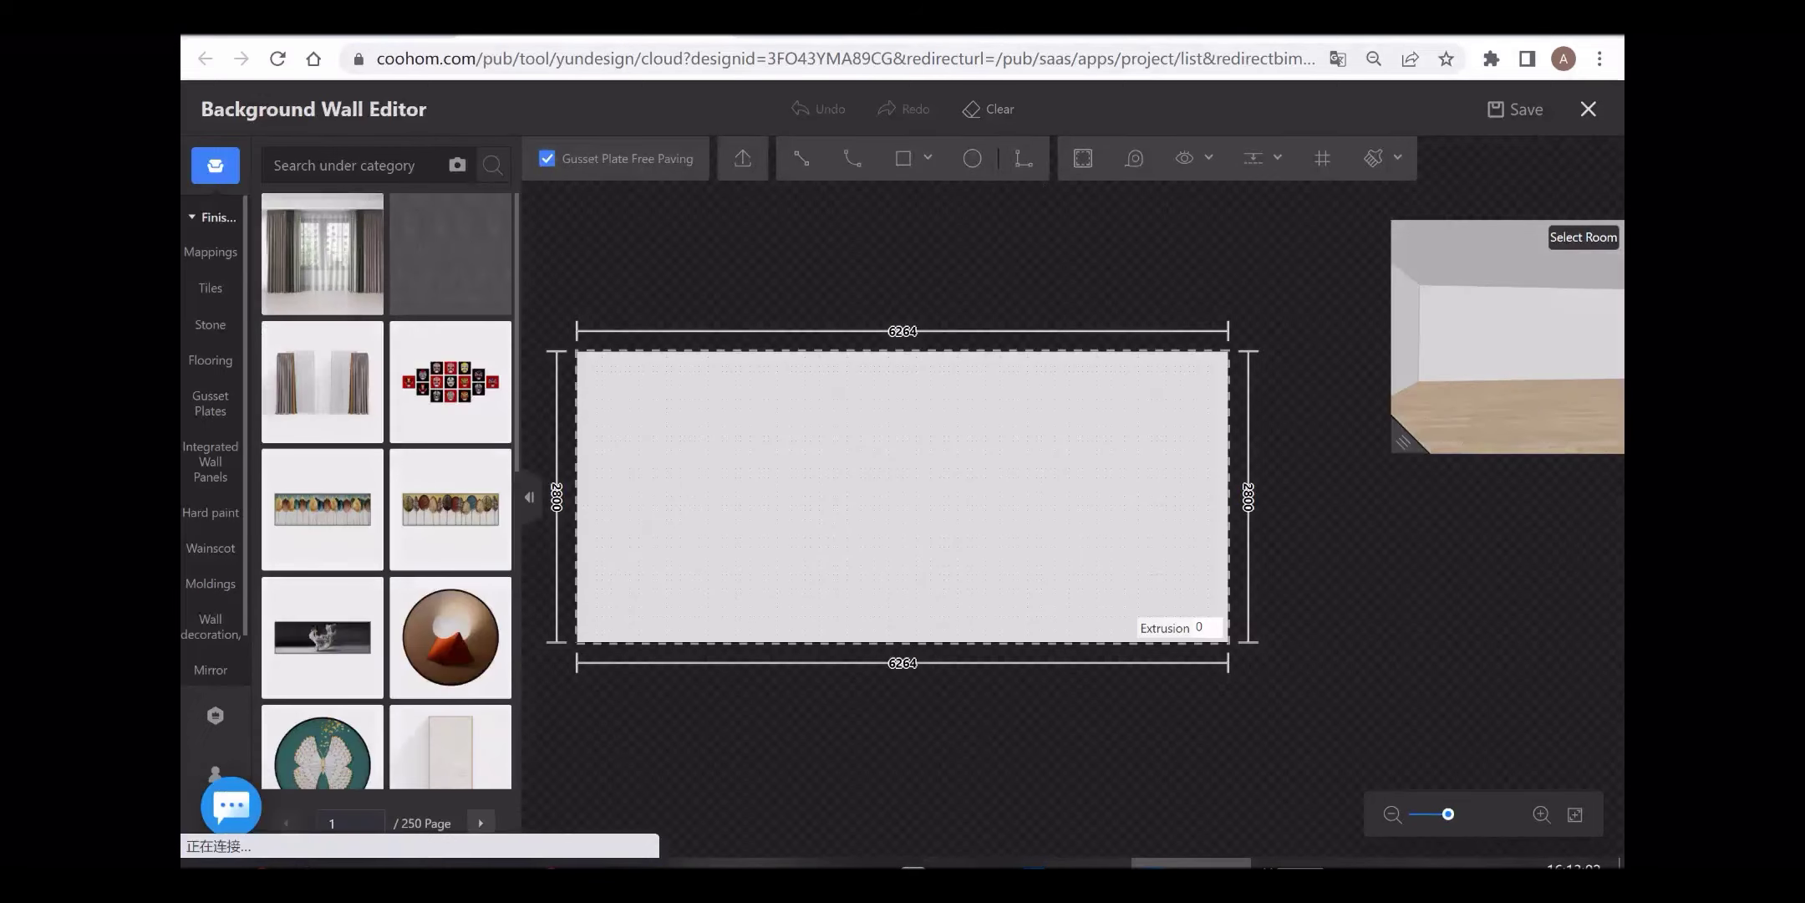
# Step: Draw a vertical rectangle 40 mm wide and 800 mm high in the wall's upper left area, and leave the Rectangle tool
pyautogui.click(904, 163)
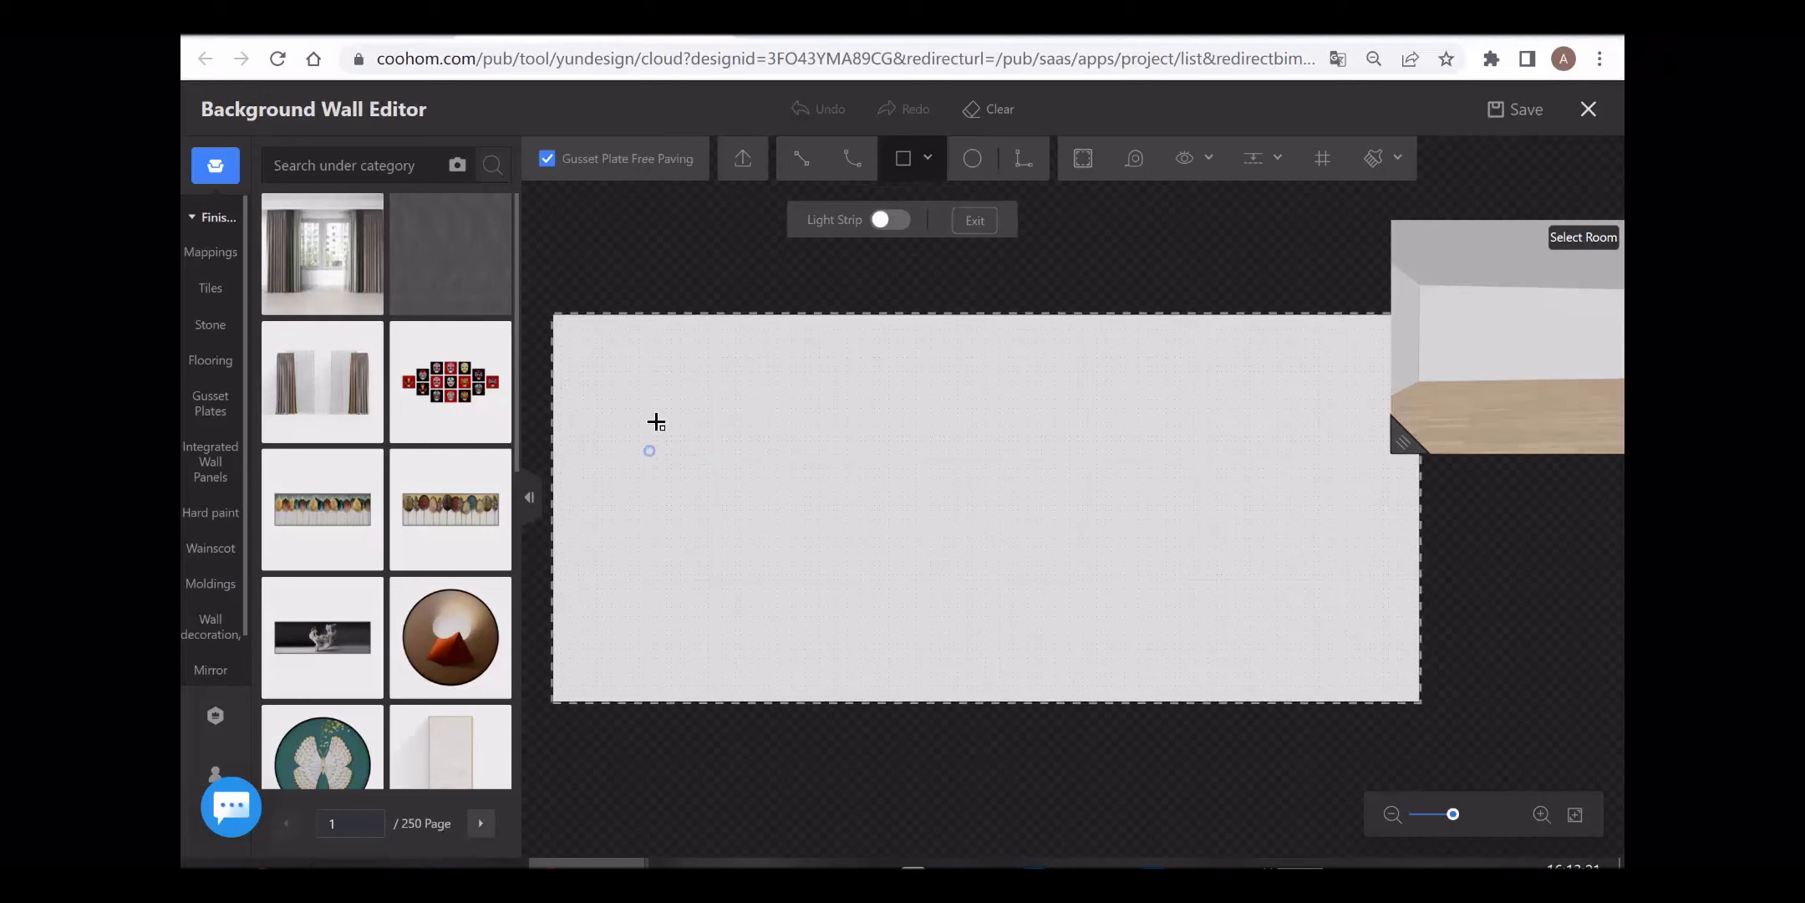
pyautogui.click(654, 369)
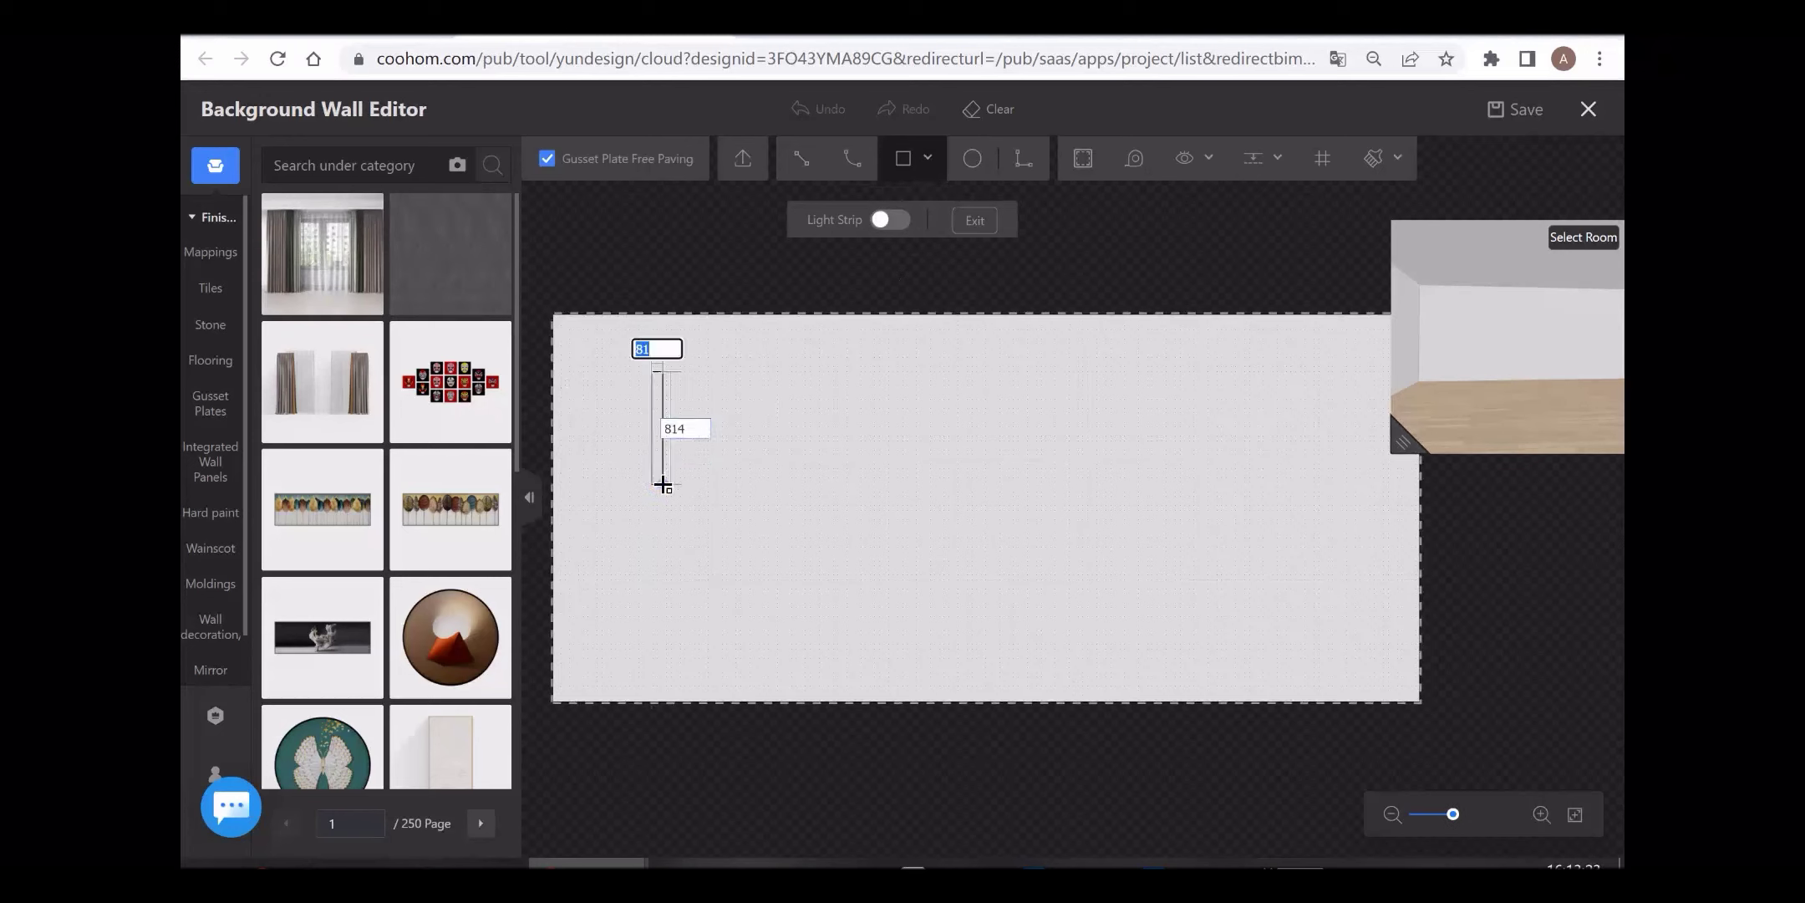
pyautogui.scroll(1, 663, 493)
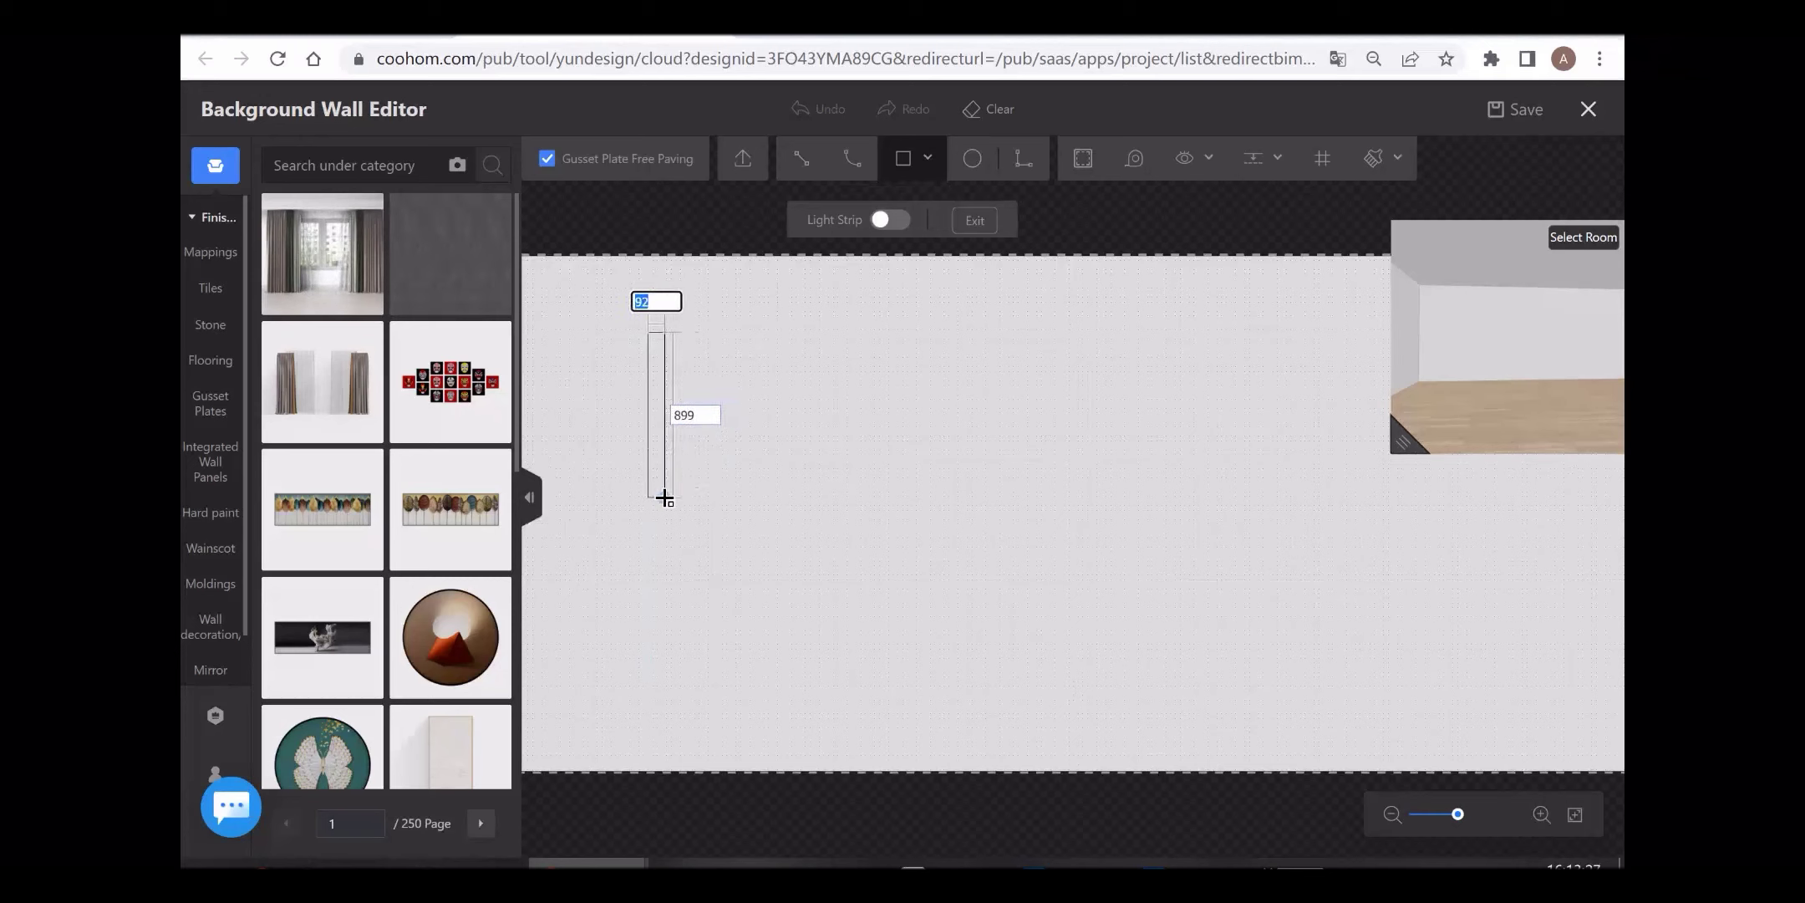
pyautogui.write('40')
pyautogui.press('Tab')
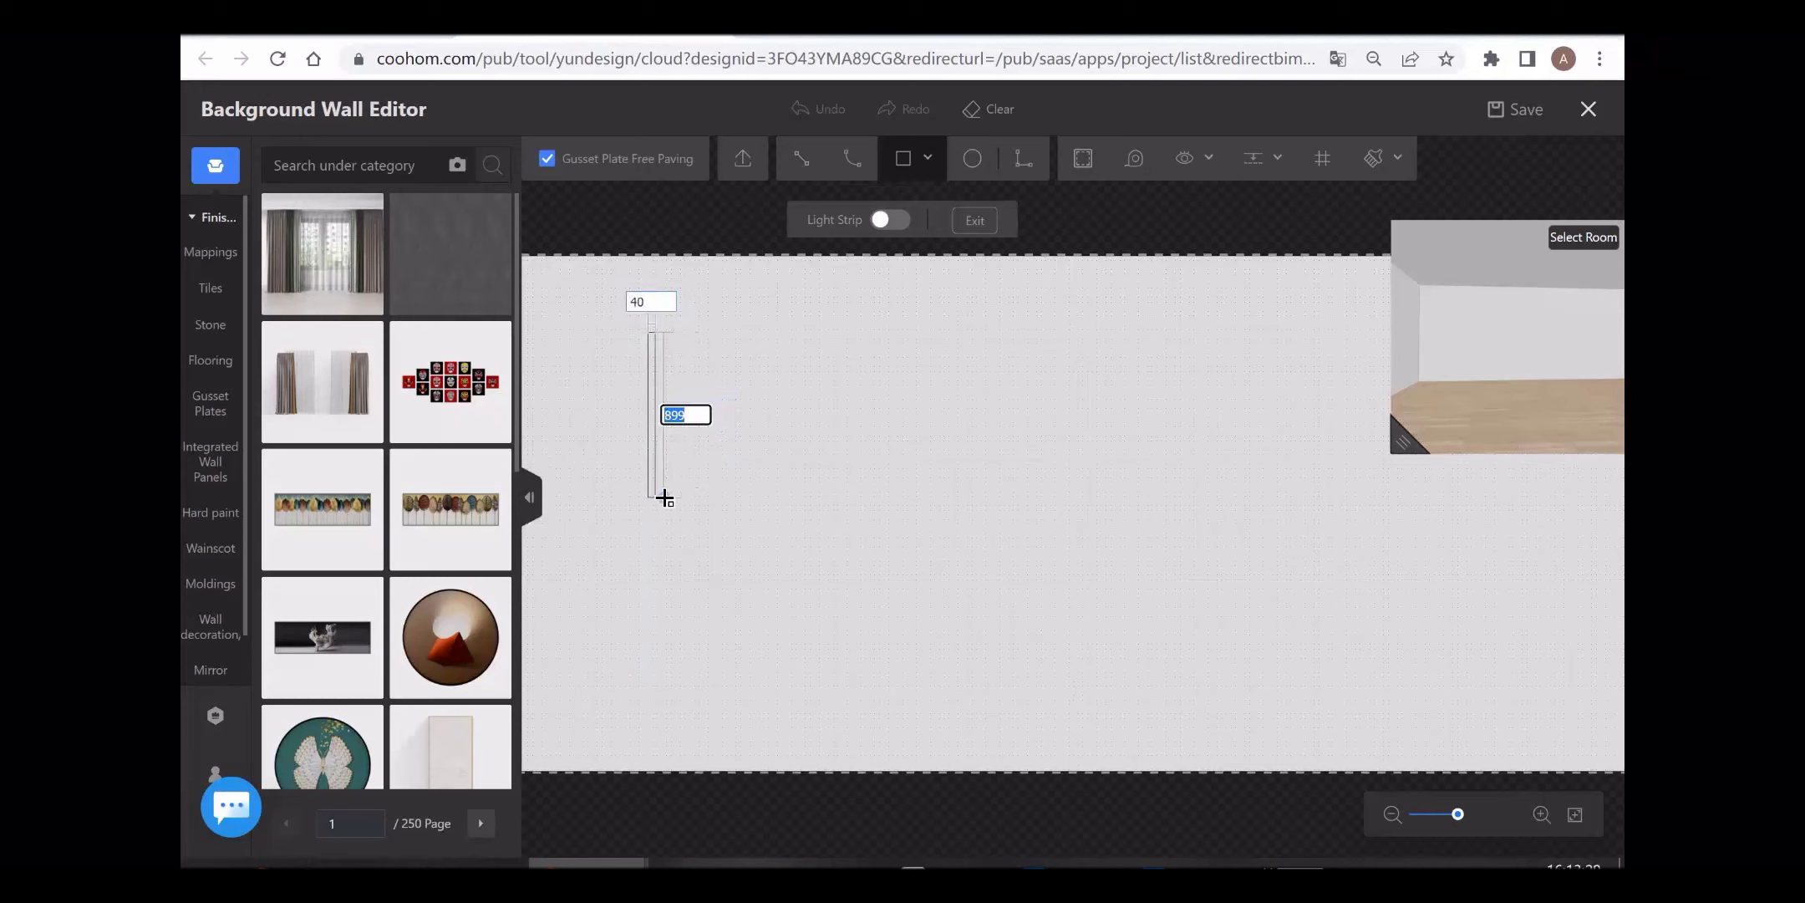
pyautogui.write('800')
pyautogui.press('Return')
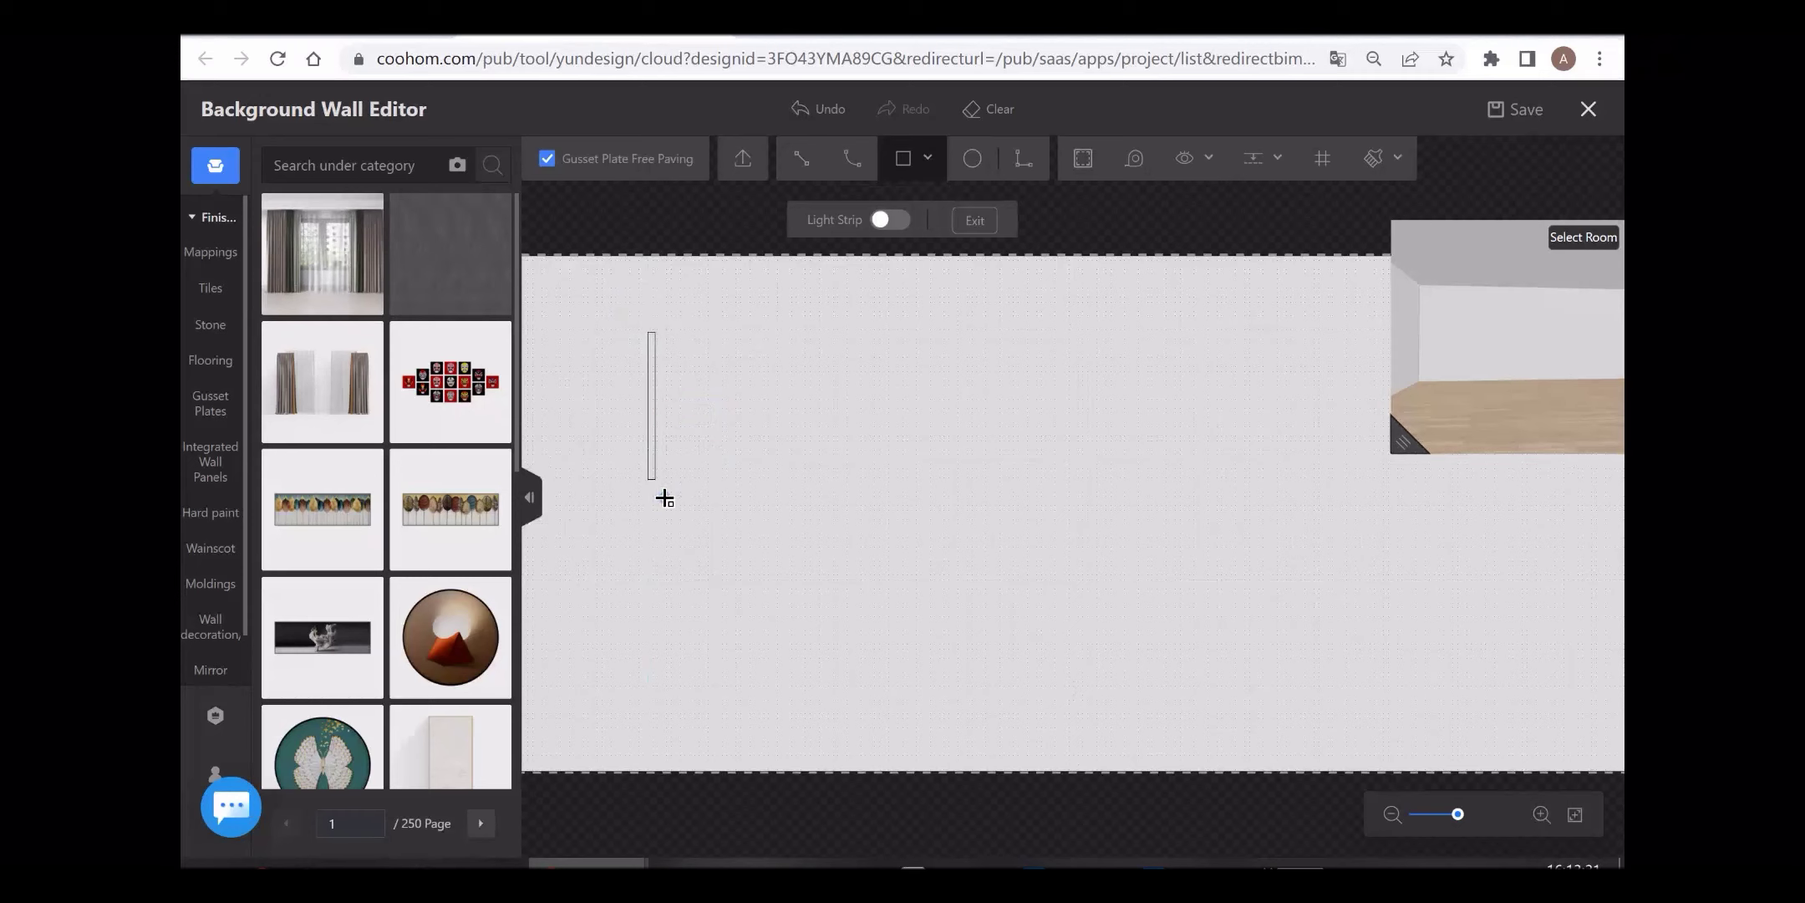
pyautogui.click(661, 500)
pyautogui.rightClick(707, 462)
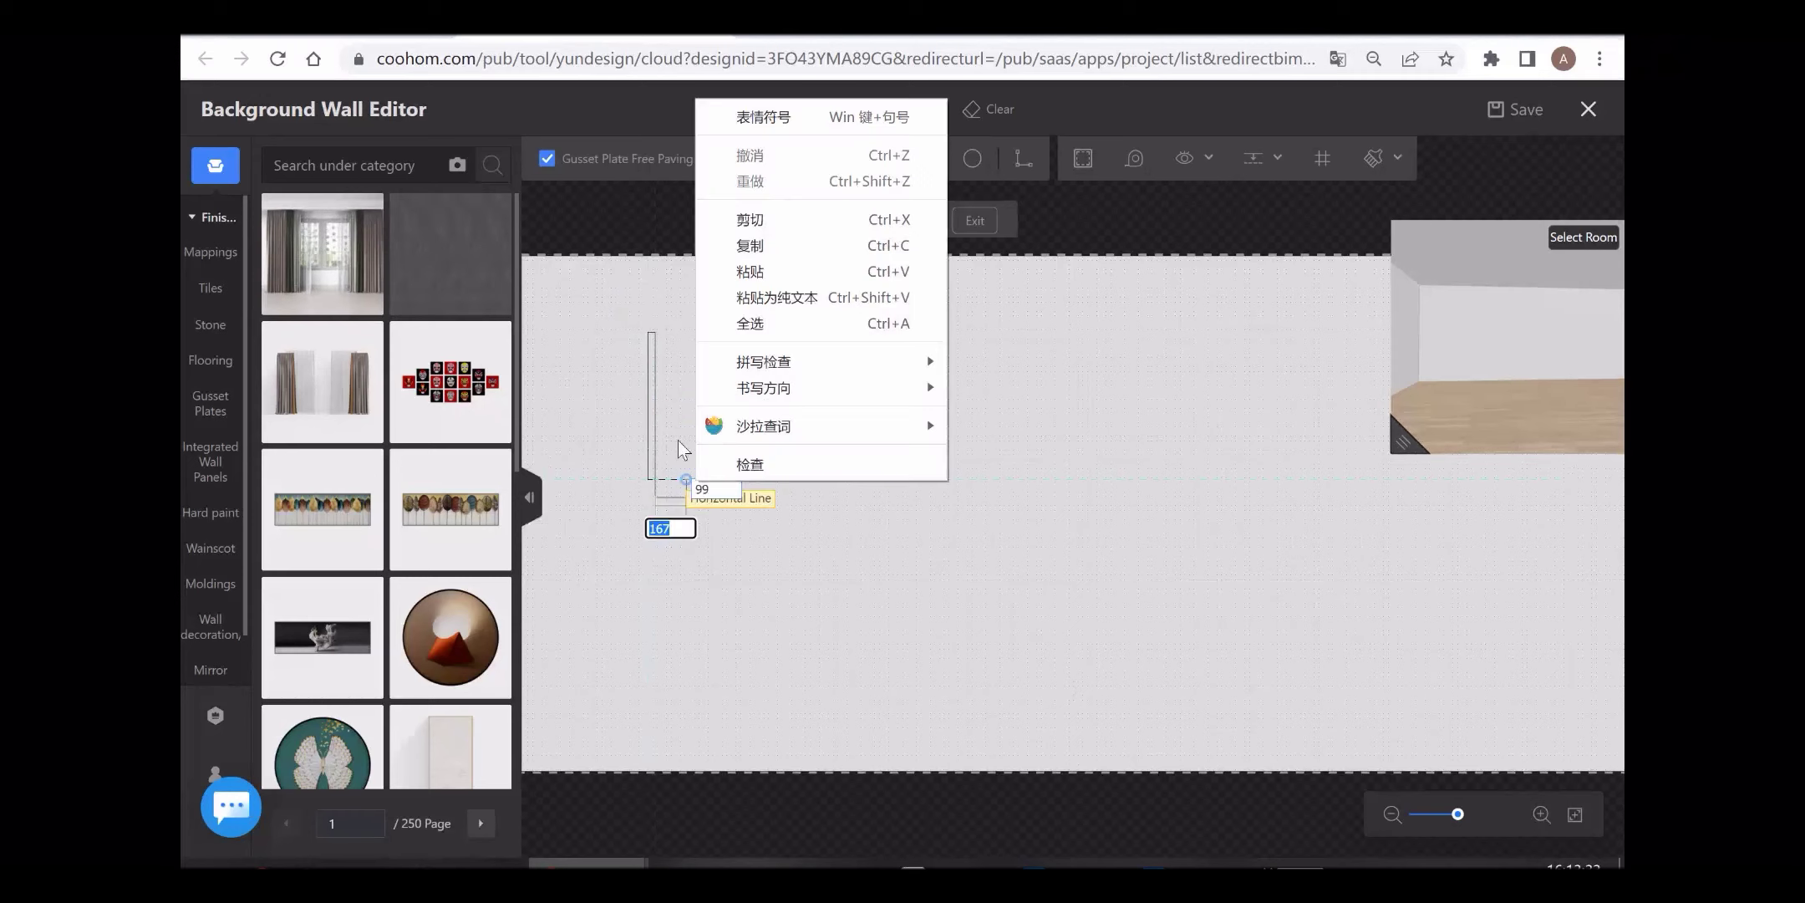
pyautogui.rightClick(680, 436)
pyautogui.rightClick(686, 429)
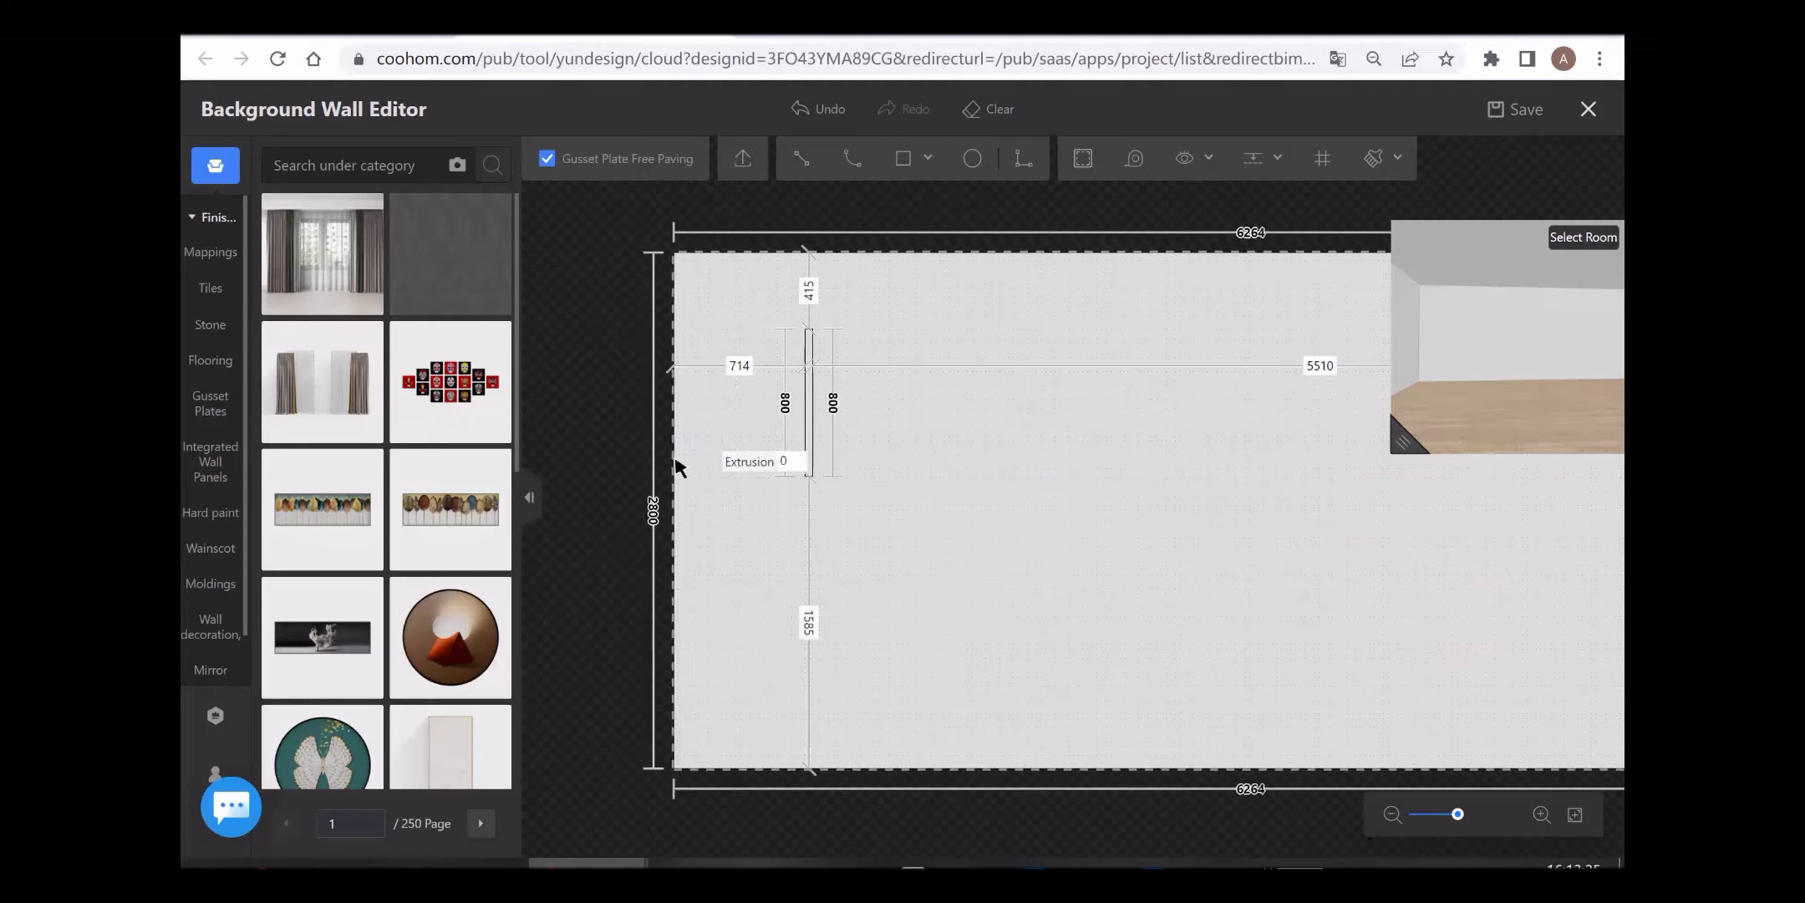
# Step: Cover the wall with the dark grey finish and apply the uploaded Luminous material to the narrow vertical rectangle
pyautogui.click(473, 262)
pyautogui.click(868, 356)
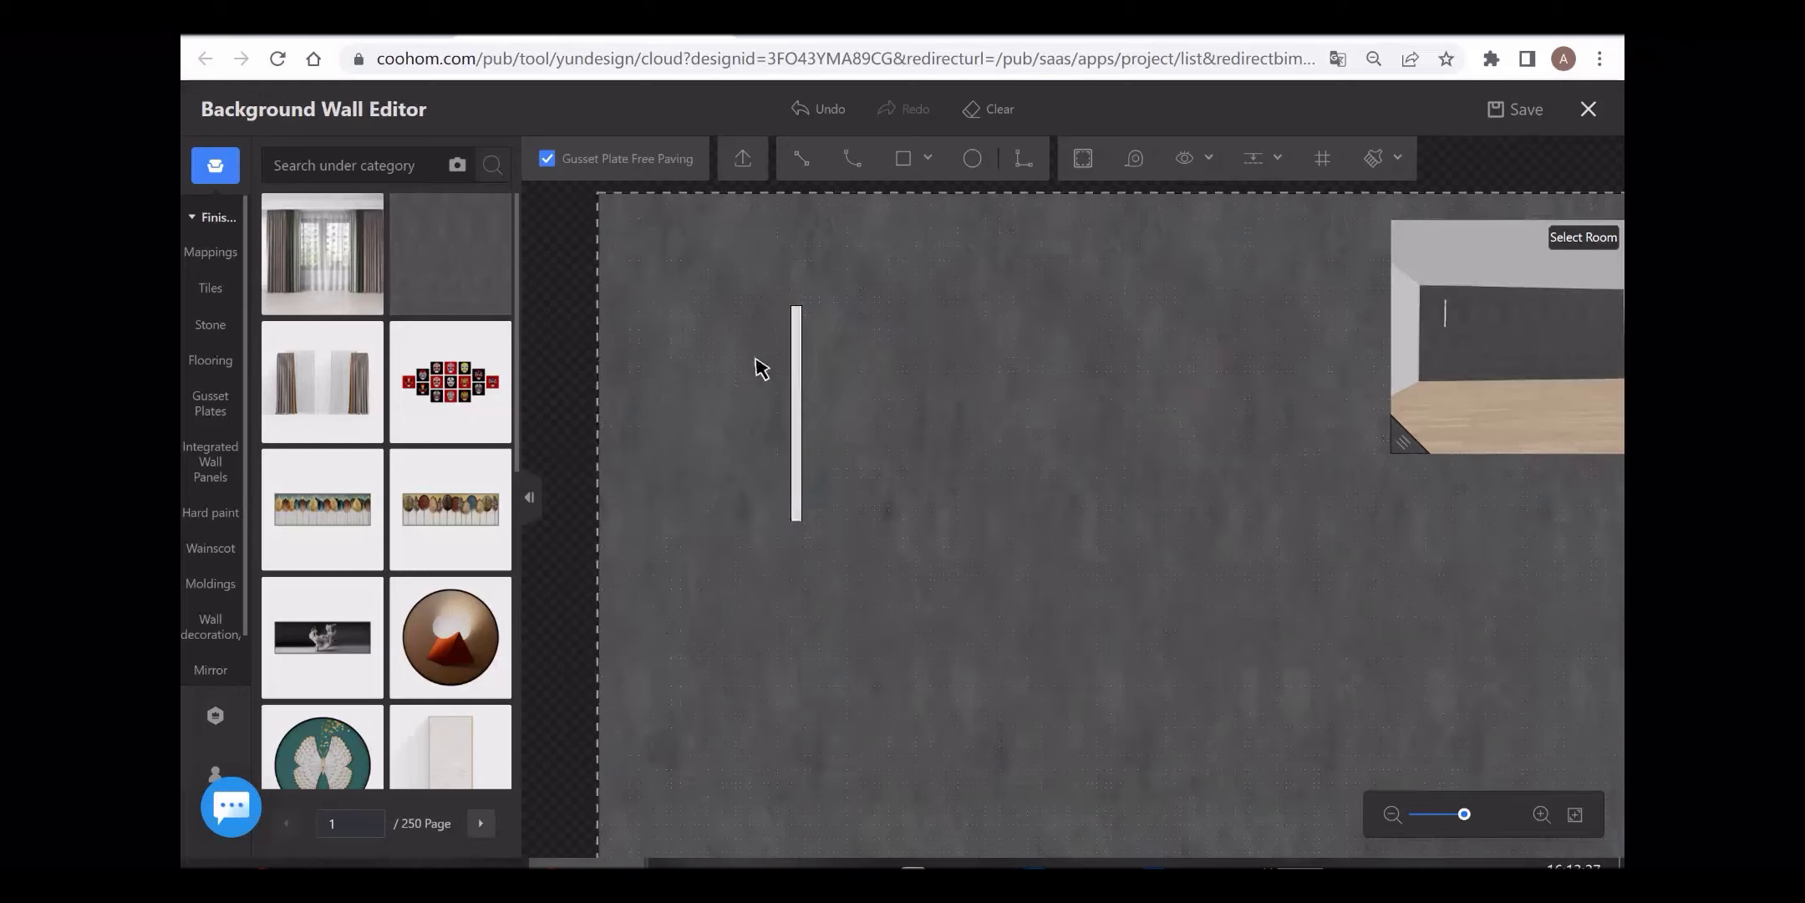
pyautogui.scroll(-1, 200, 317)
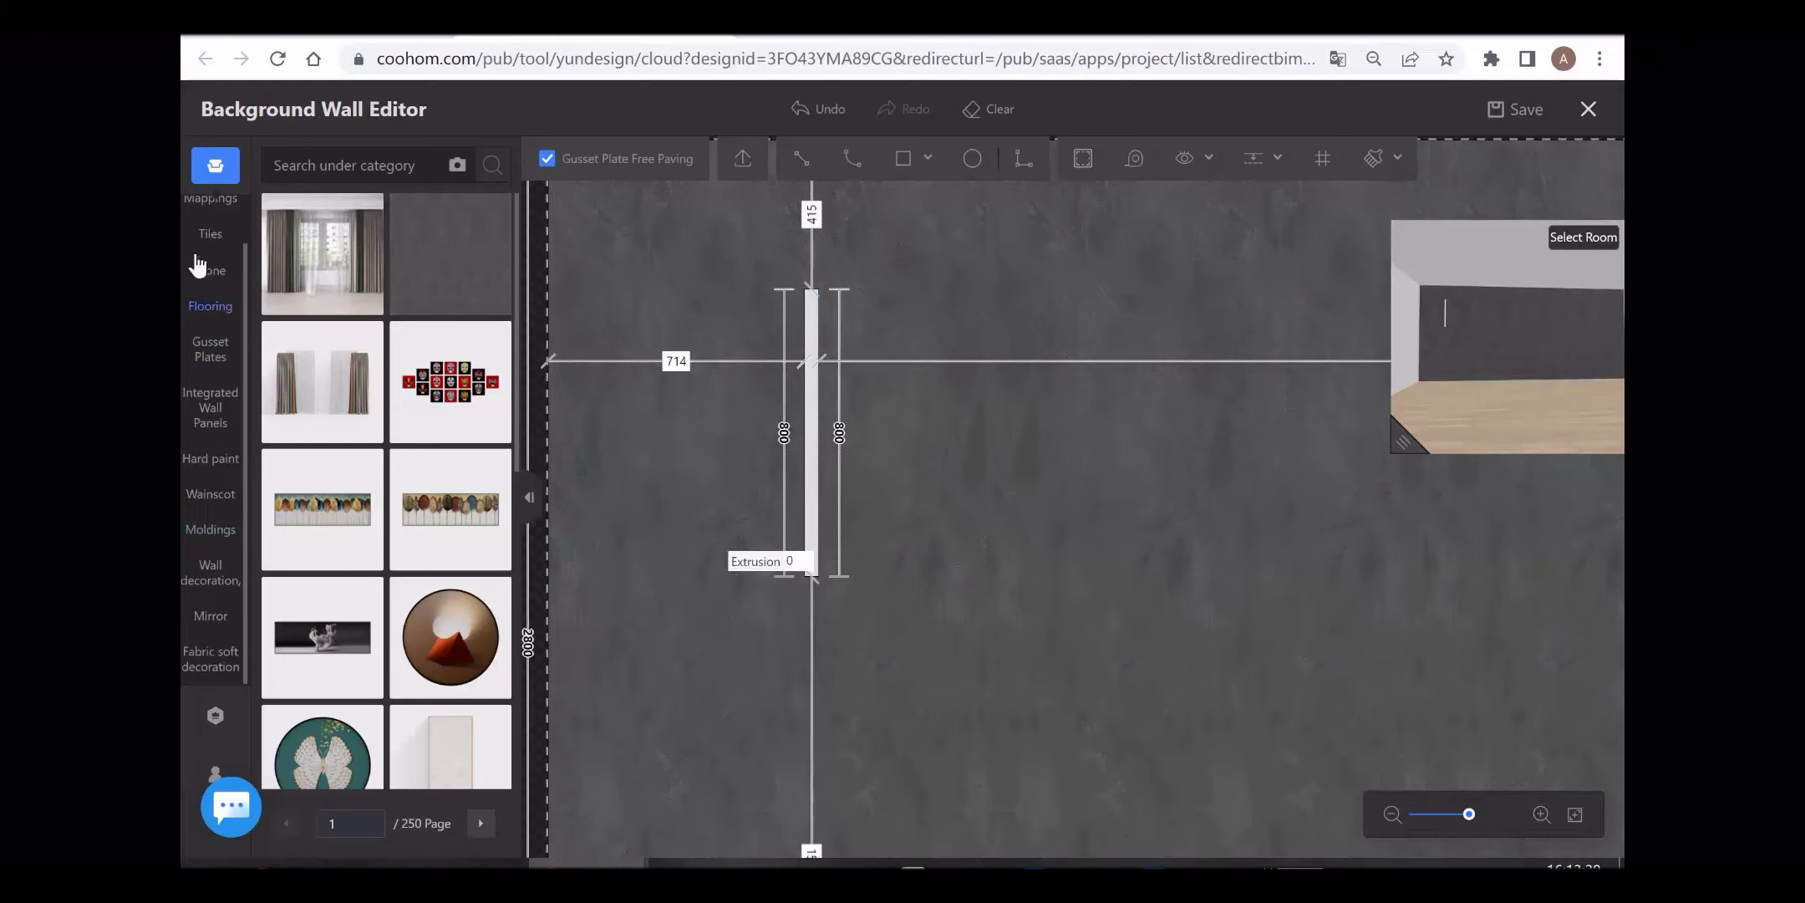
pyautogui.click(226, 400)
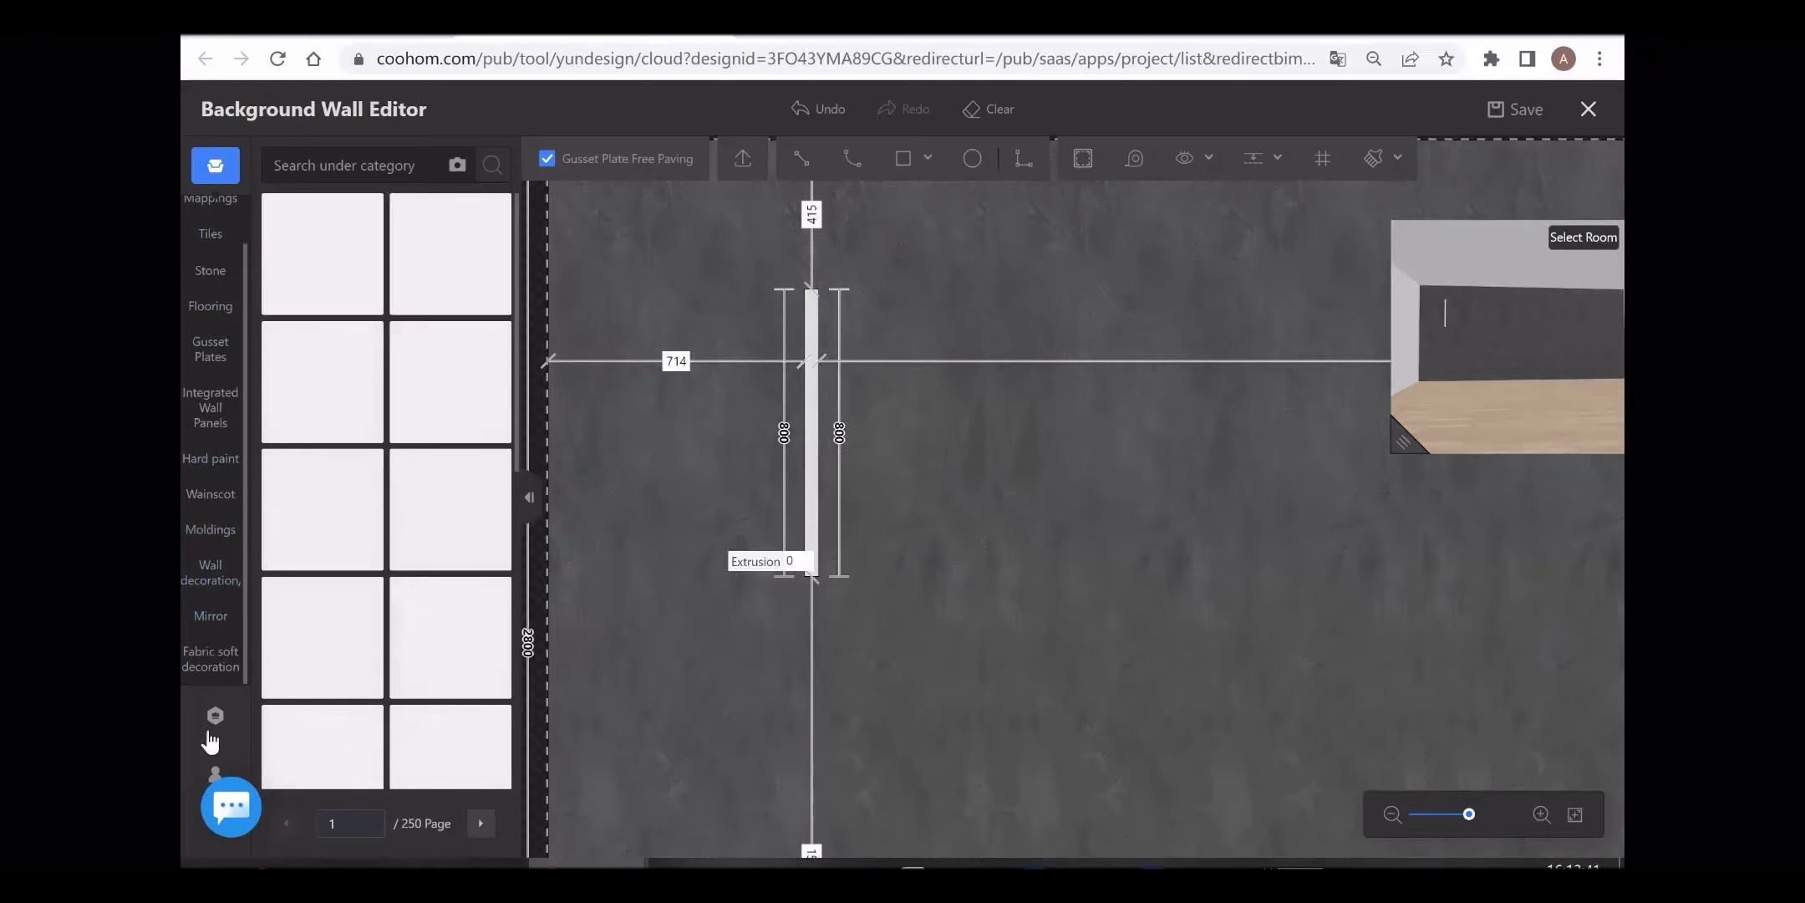
pyautogui.click(212, 776)
pyautogui.moveTo(368, 267)
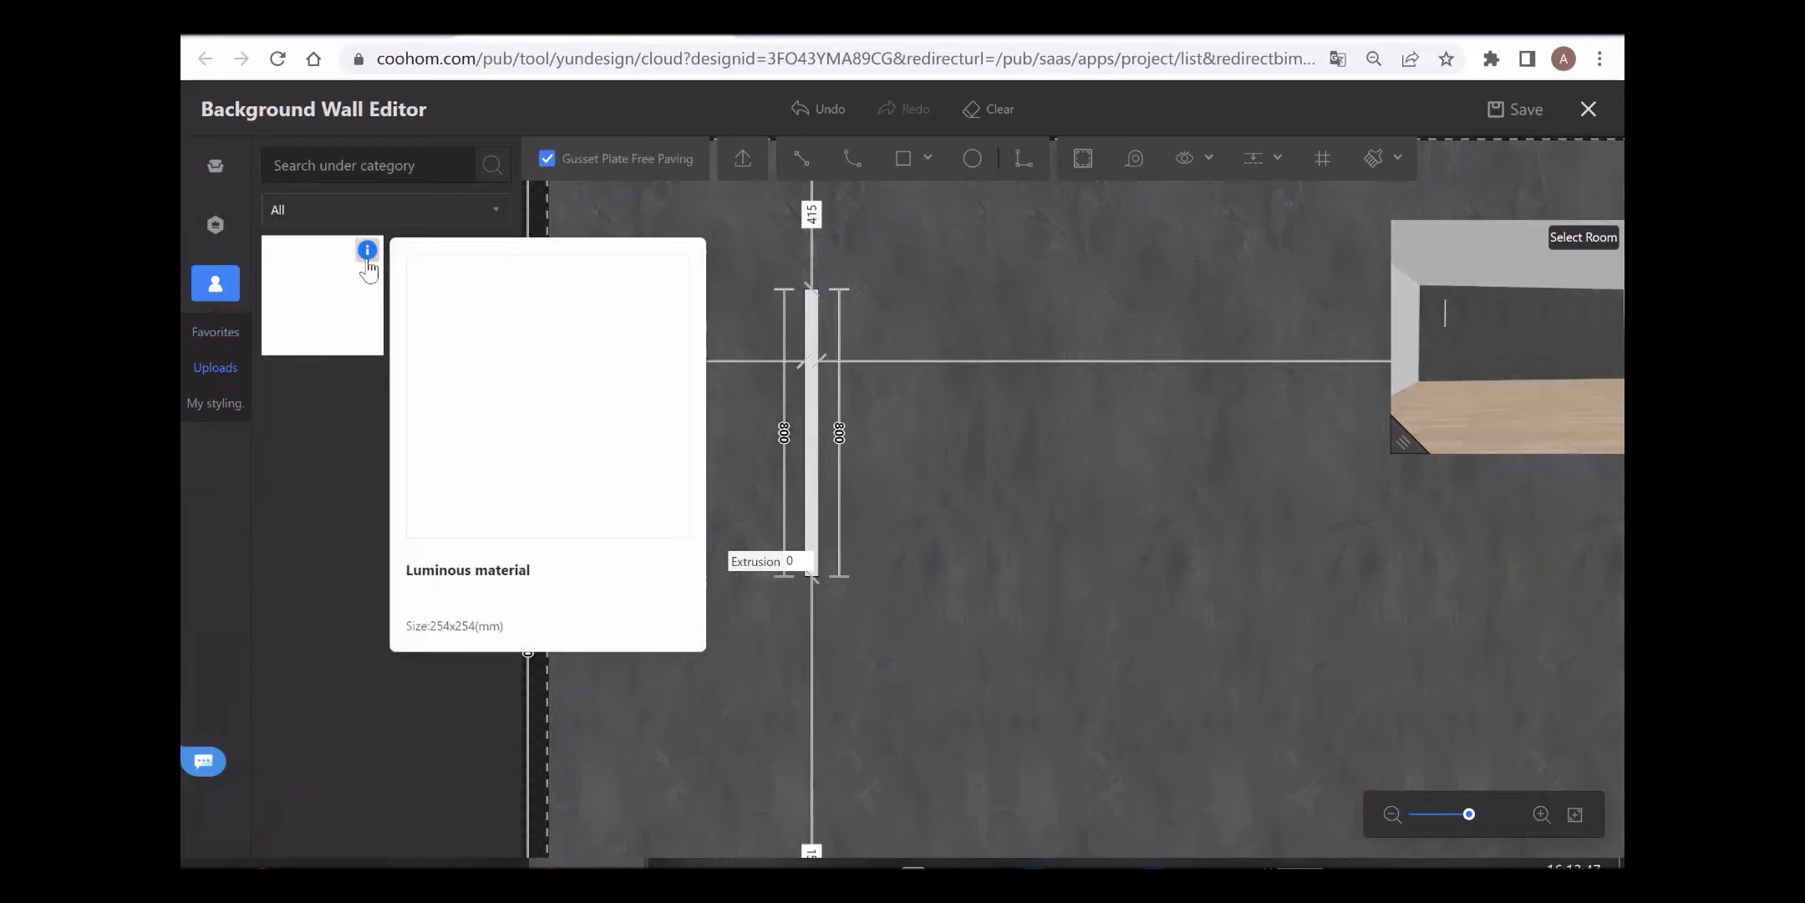
pyautogui.moveTo(380, 349); pyautogui.dragTo(817, 434)
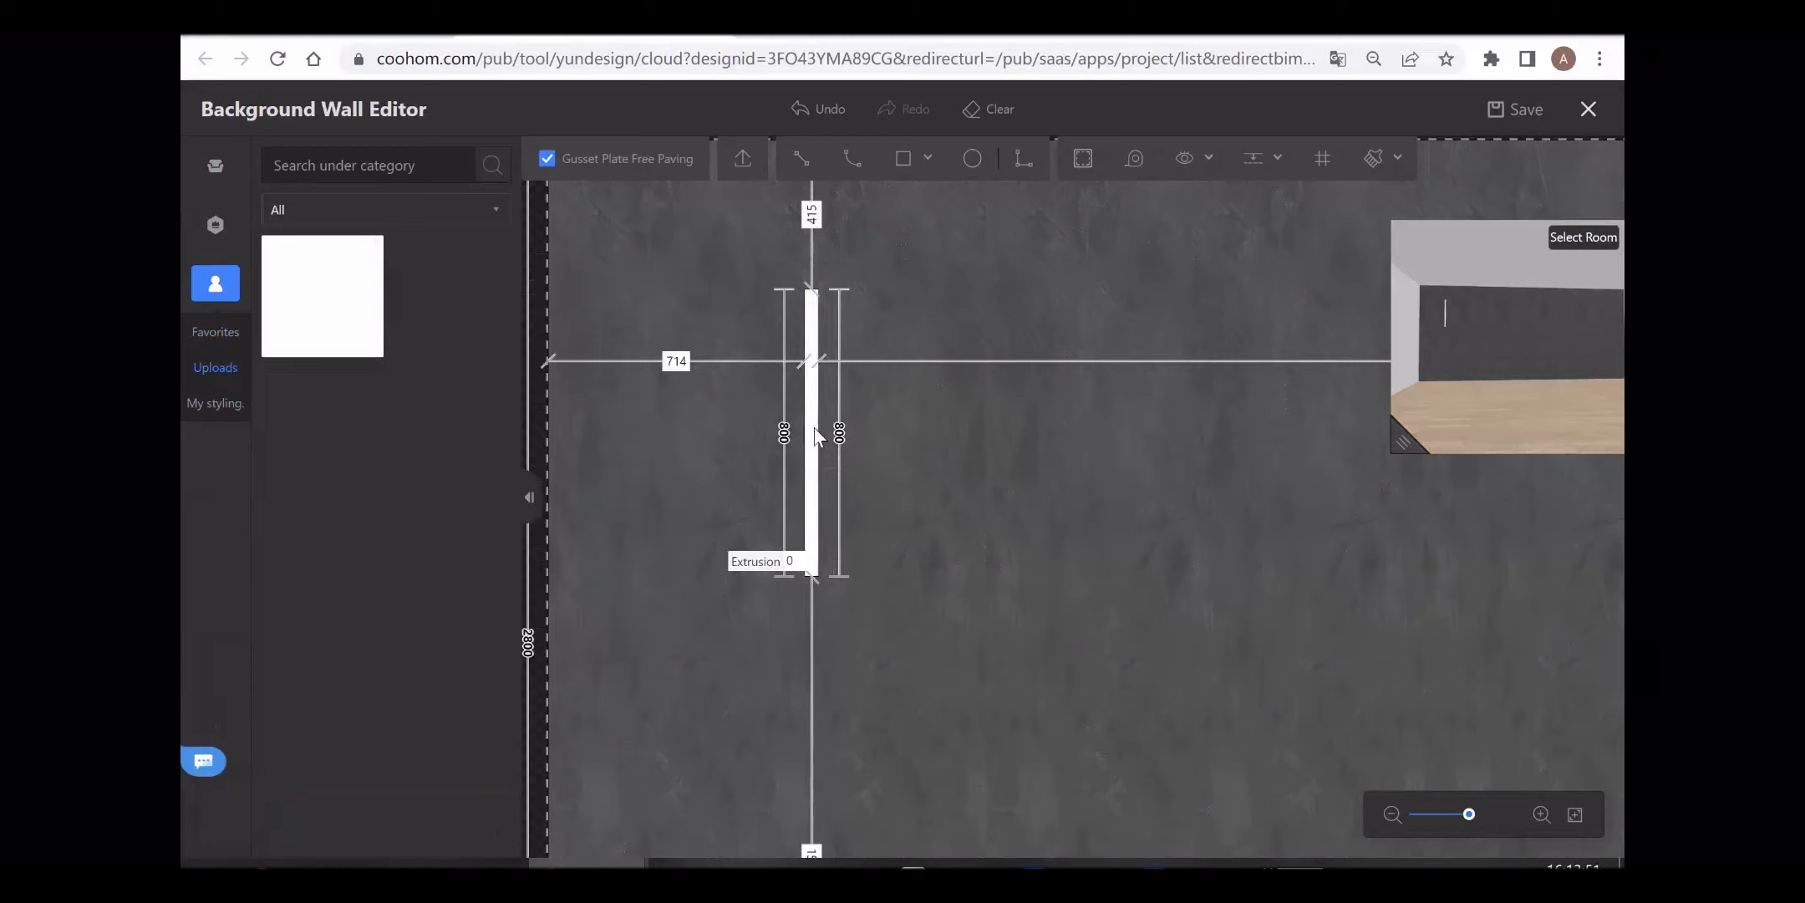
pyautogui.scroll(-3, 754, 322)
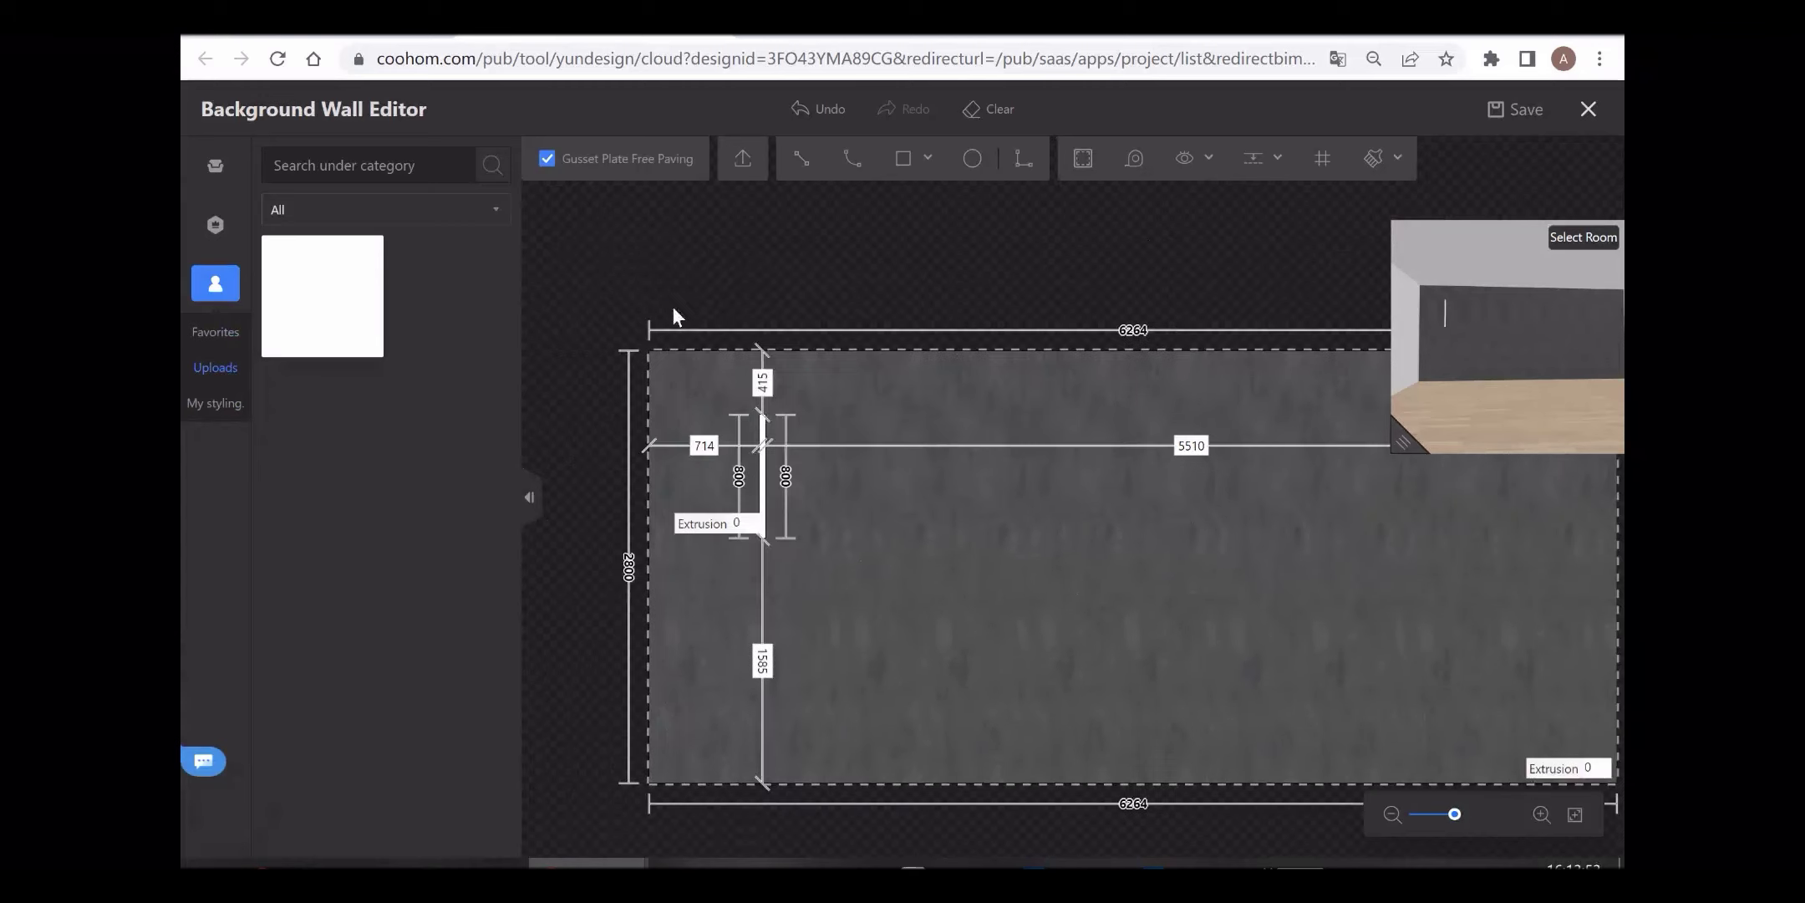
pyautogui.click(819, 661)
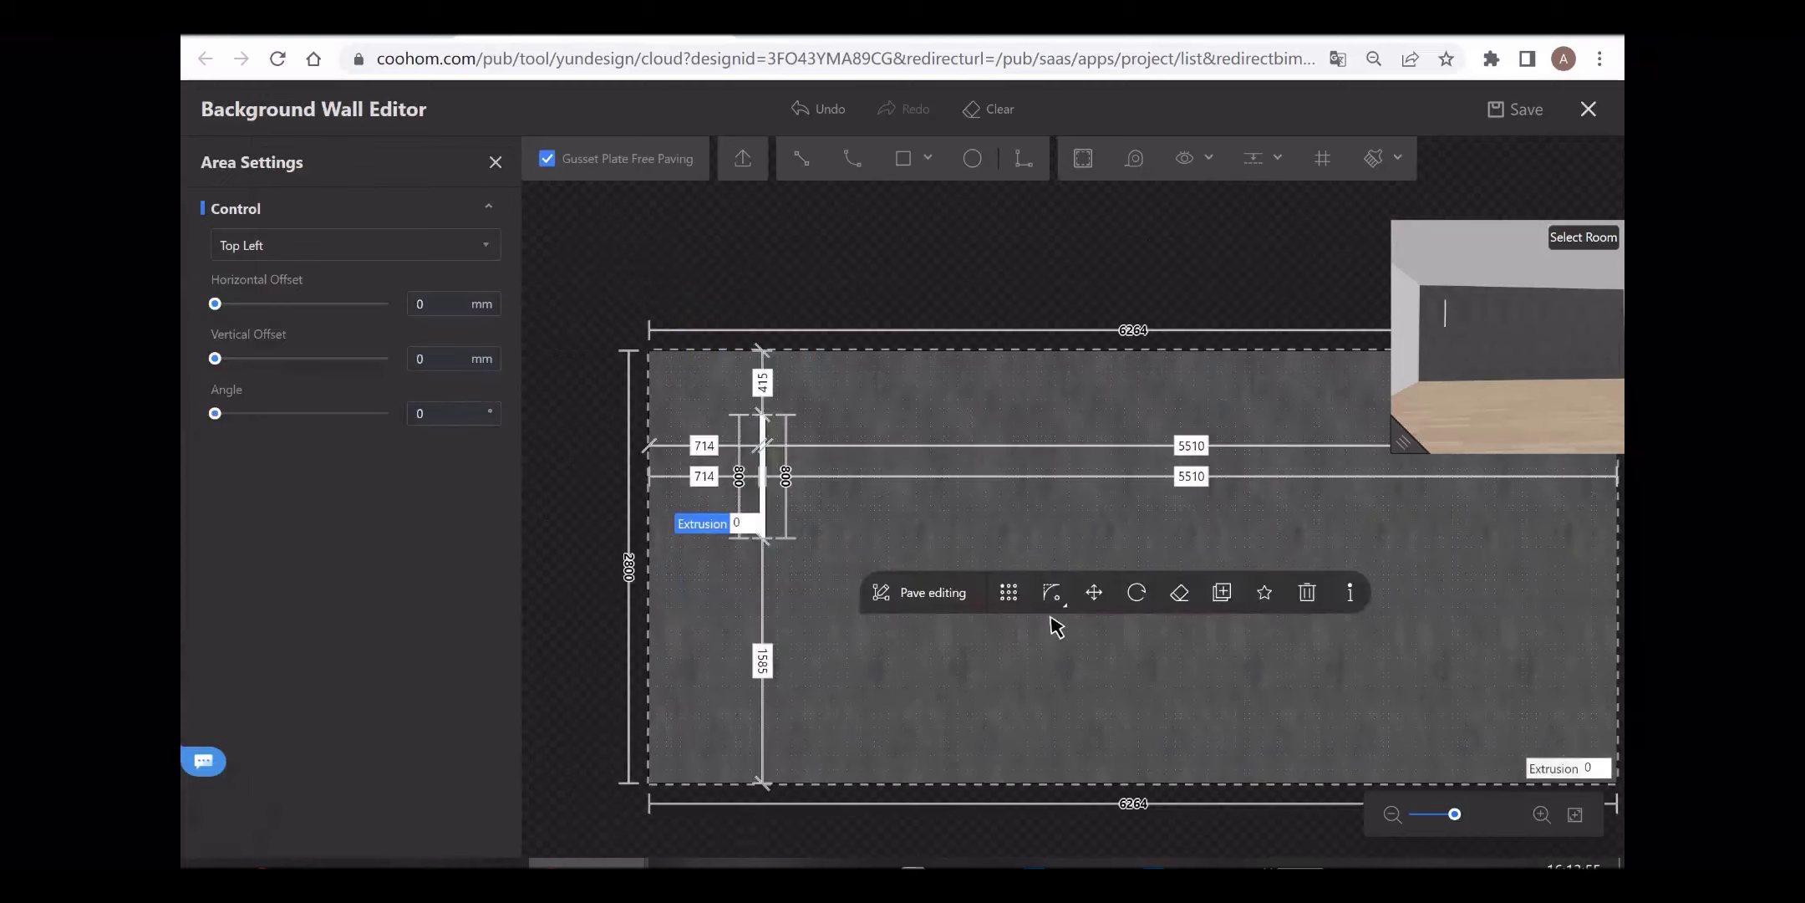
pyautogui.click(1015, 600)
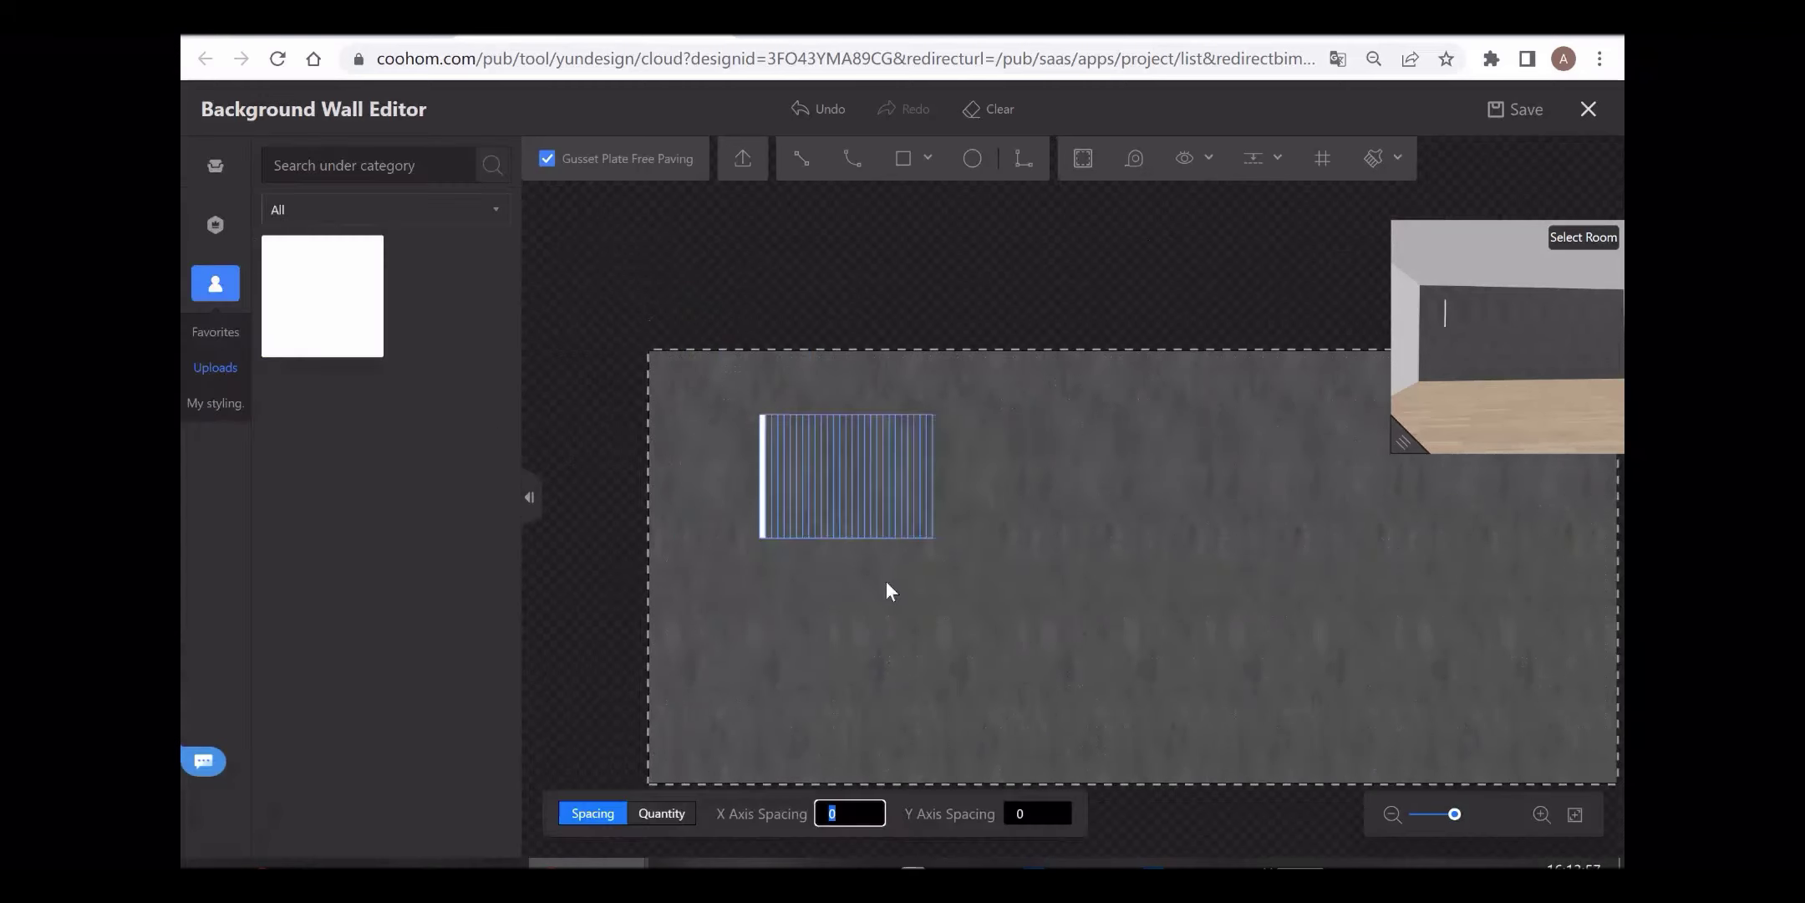
pyautogui.moveTo(1379, 633); pyautogui.dragTo(1304, 598)
pyautogui.press('Escape')
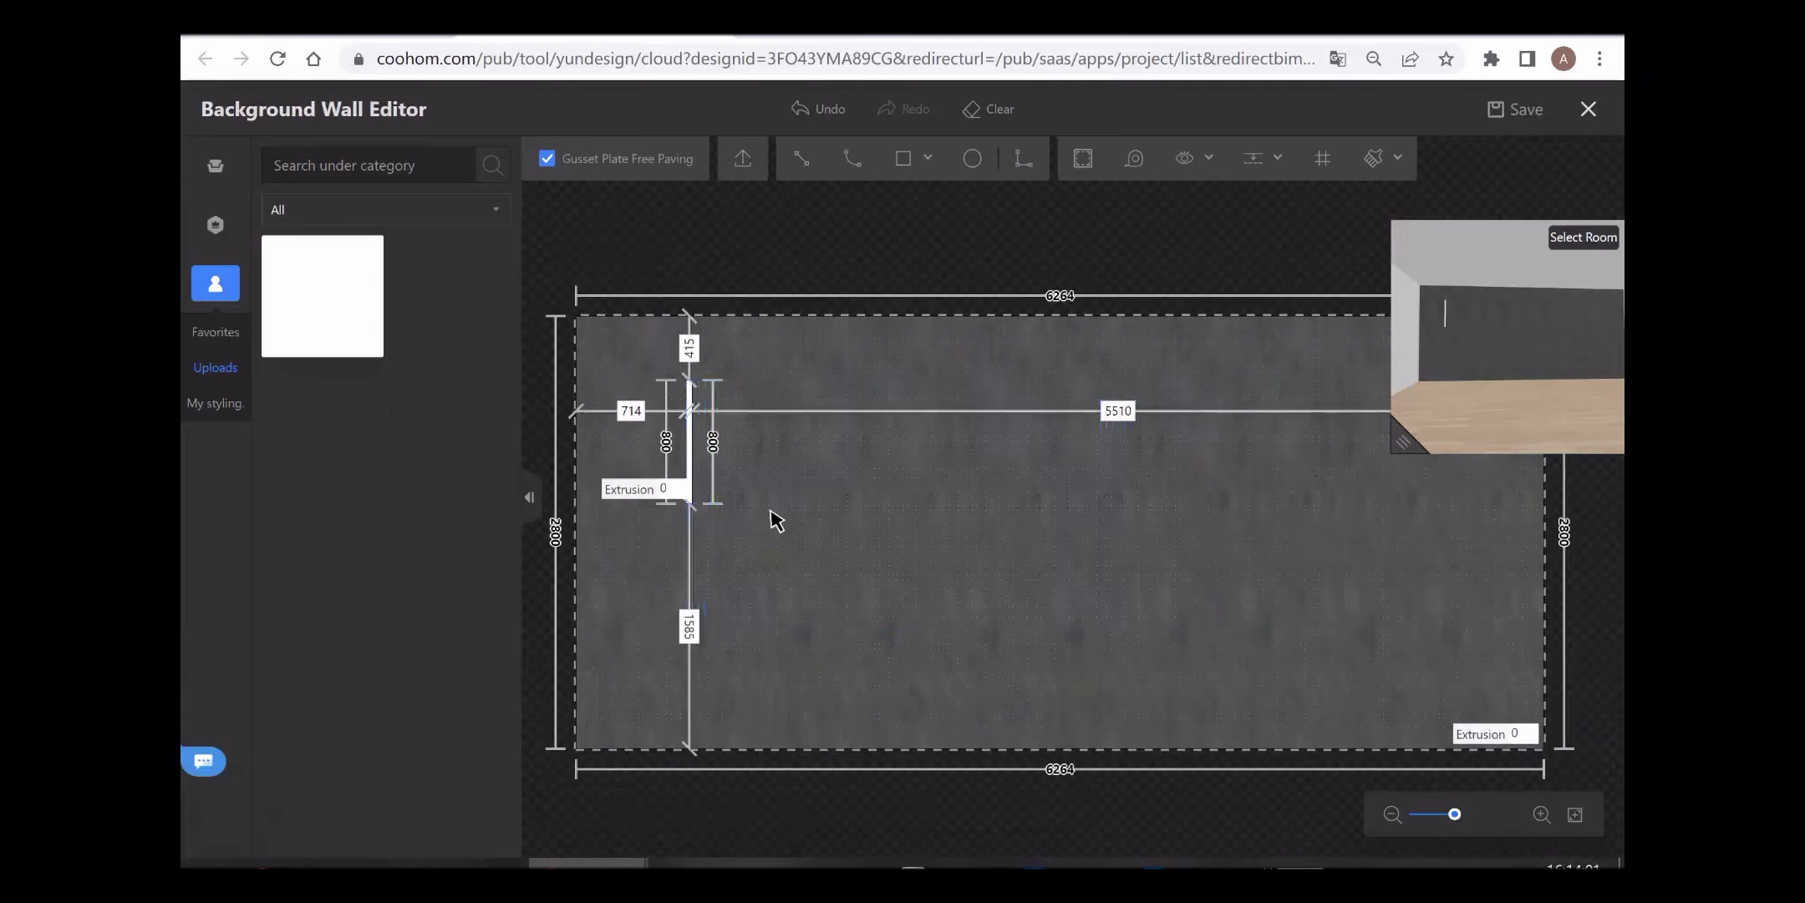
# Step: Copy the luminous strip five times to form a staggered group of six vertical strips near the wall's left end
pyautogui.scroll(1, 773, 516)
pyautogui.moveTo(774, 515); pyautogui.dragTo(1020, 593)
pyautogui.click(924, 510)
pyautogui.moveTo(1004, 698); pyautogui.dragTo(828, 534)
pyautogui.click(1233, 468)
pyautogui.click(751, 564)
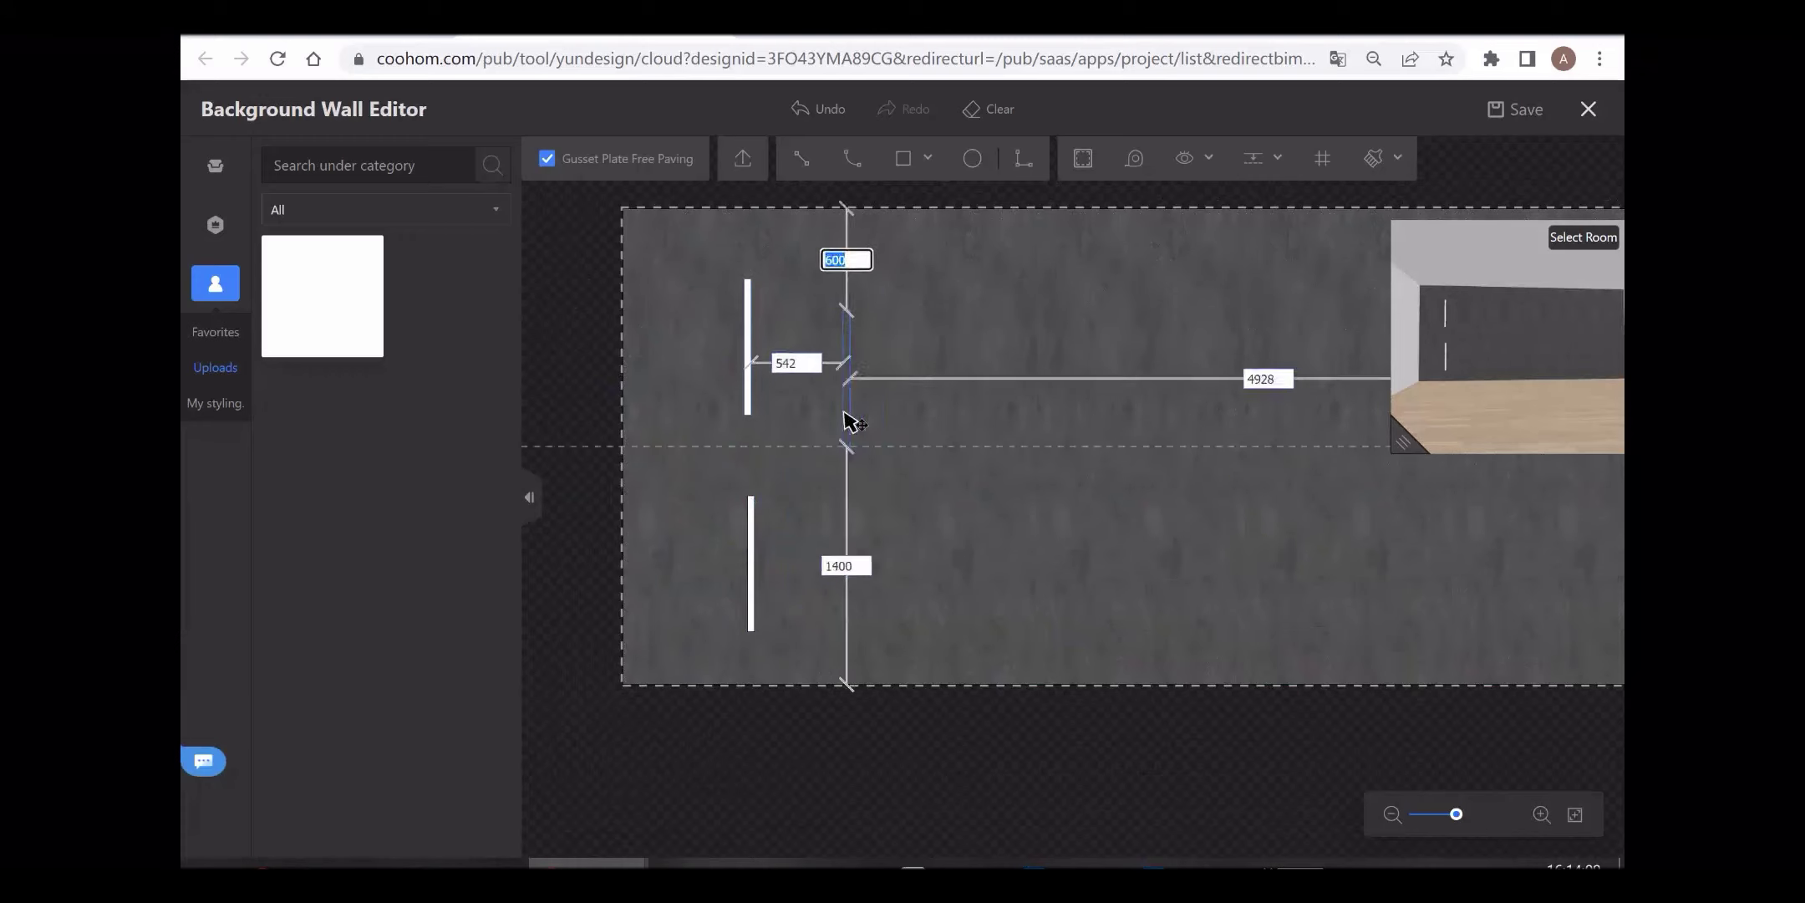
pyautogui.click(814, 469)
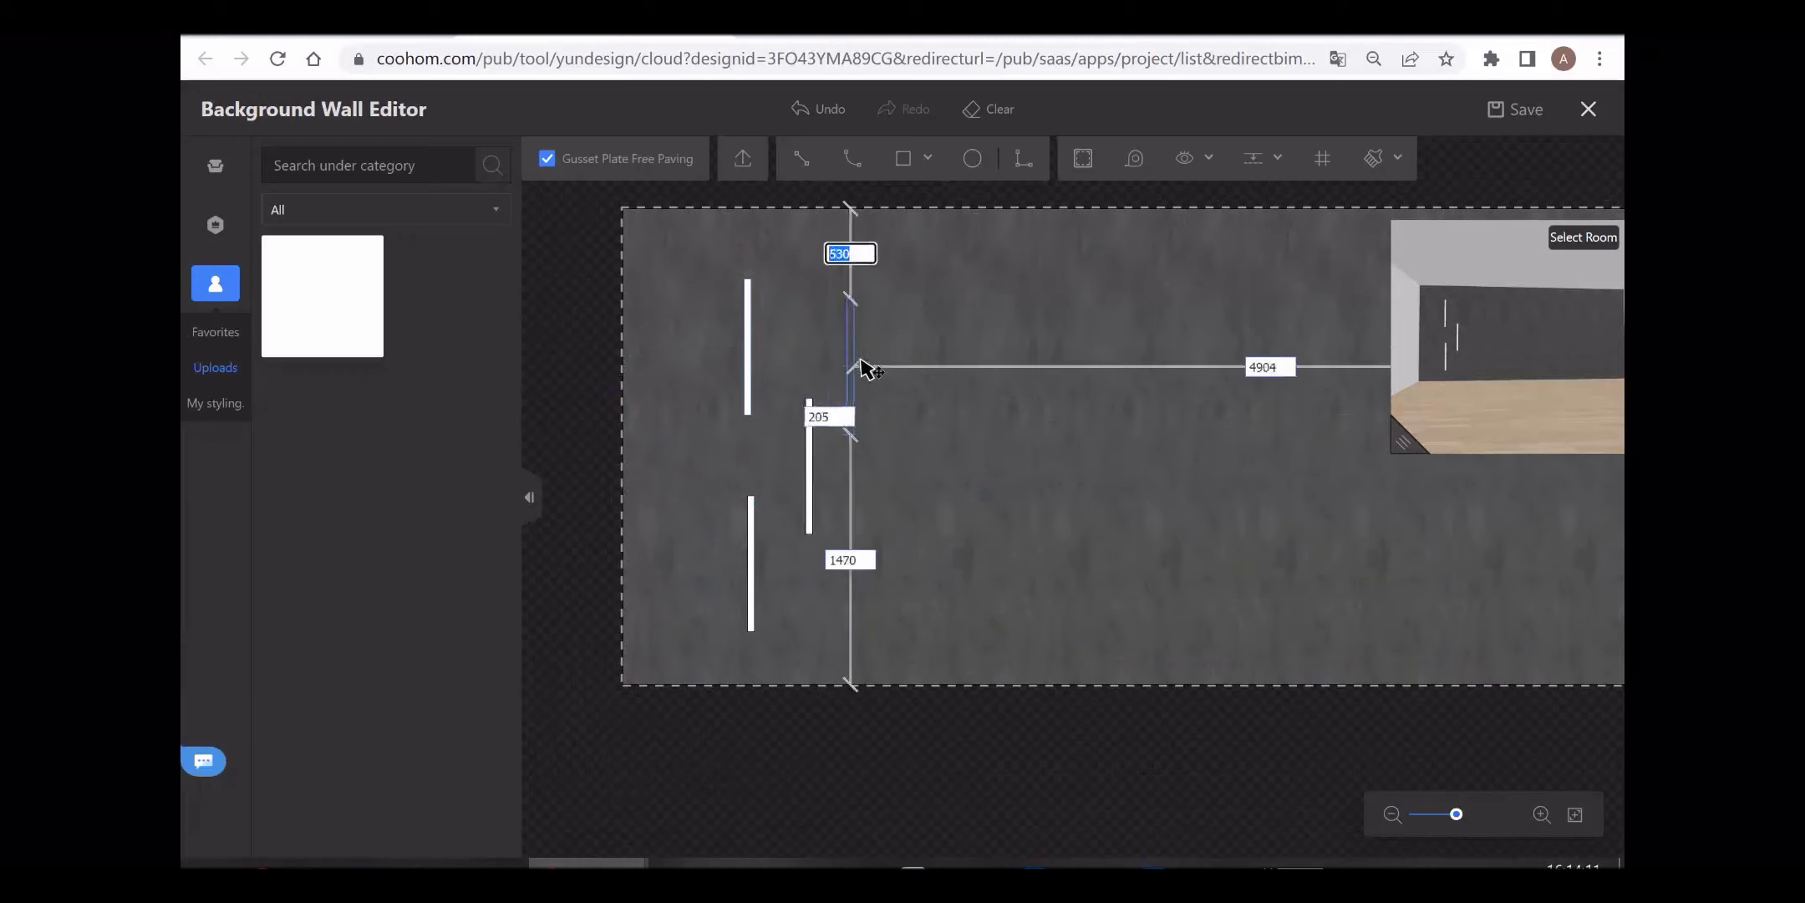
pyautogui.click(869, 347)
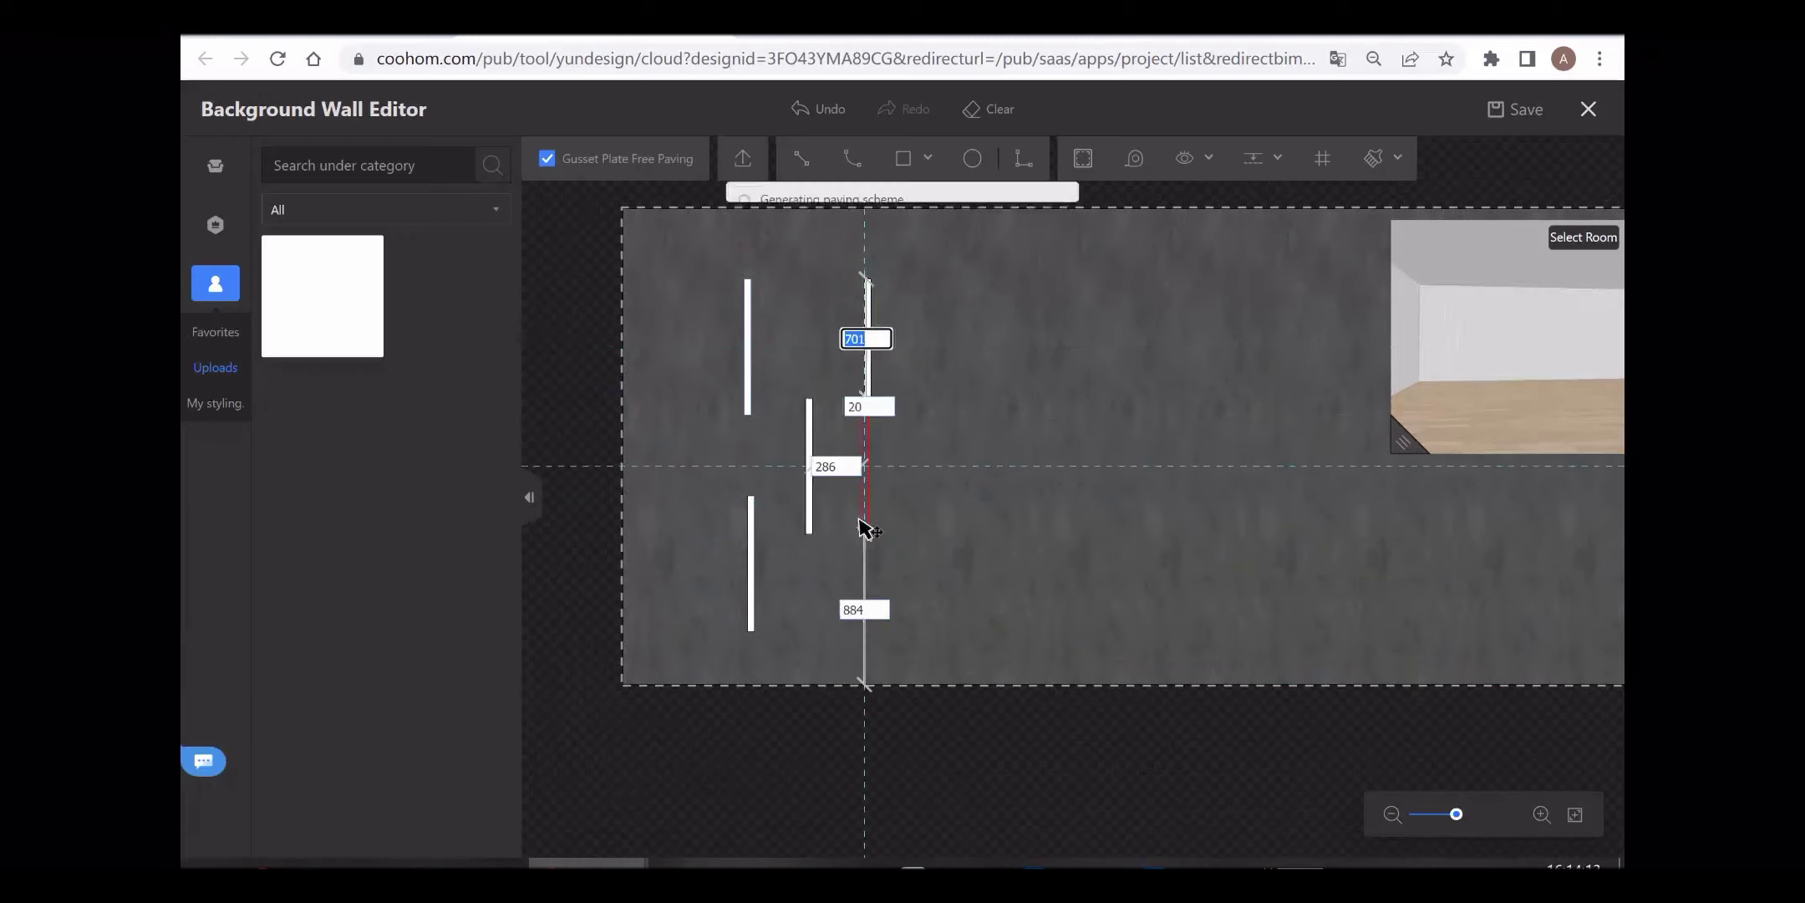
pyautogui.click(868, 577)
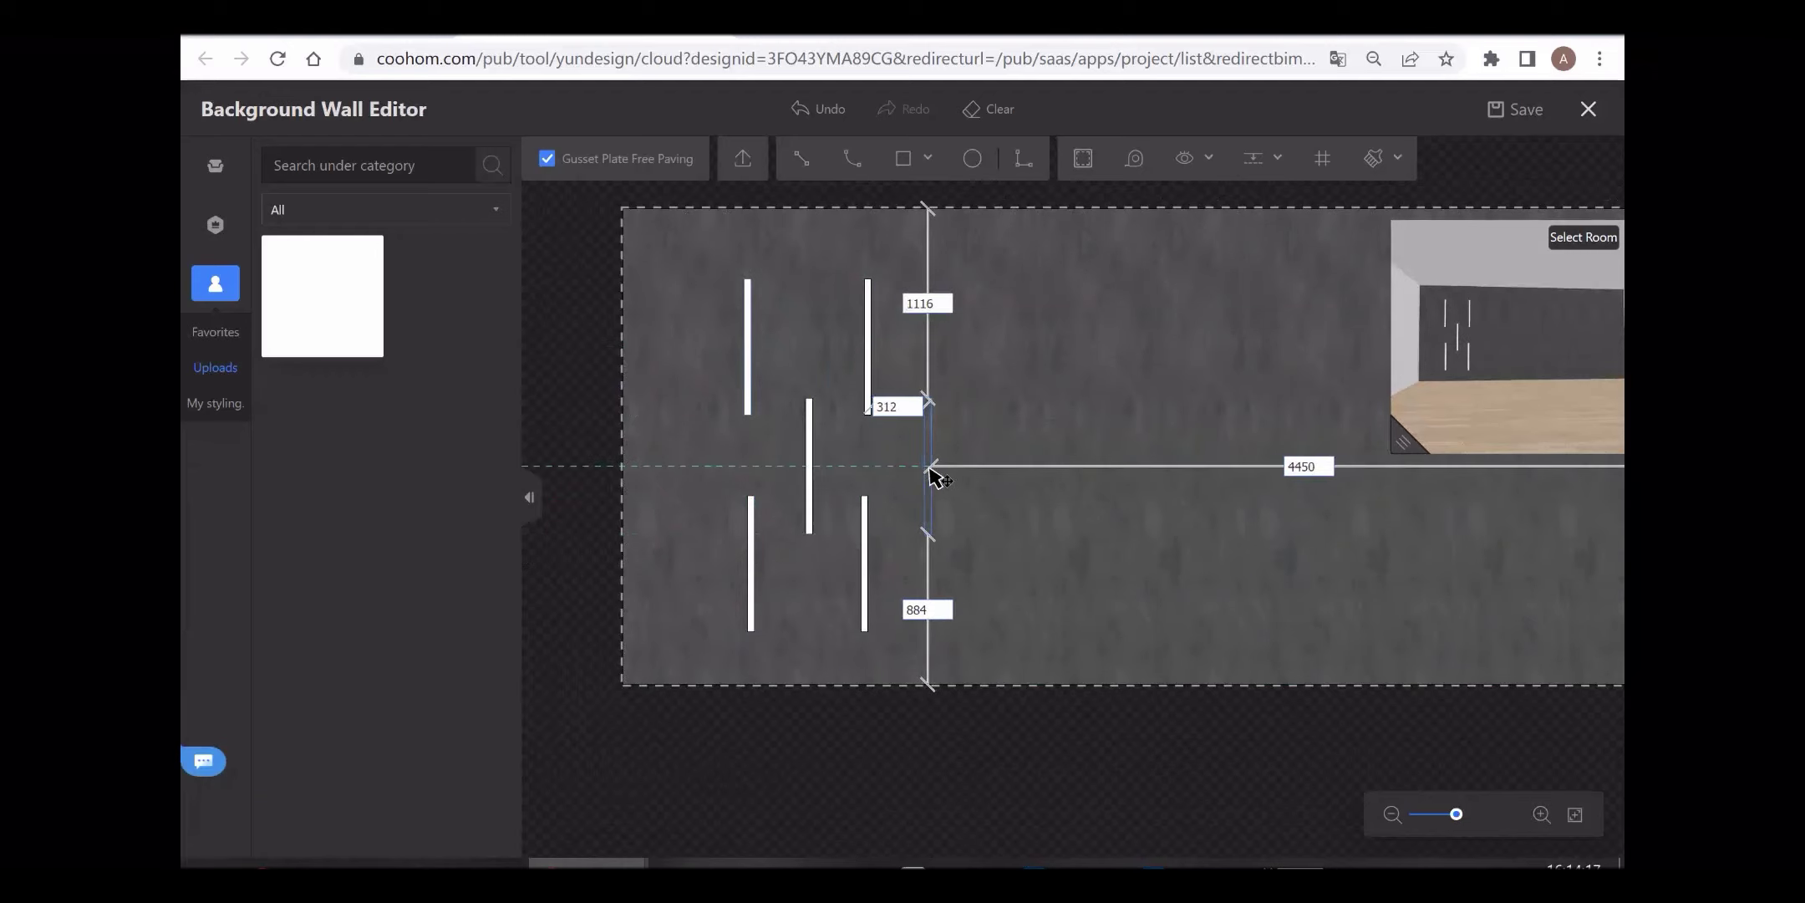
pyautogui.scroll(-1, 929, 460)
pyautogui.press('Escape')
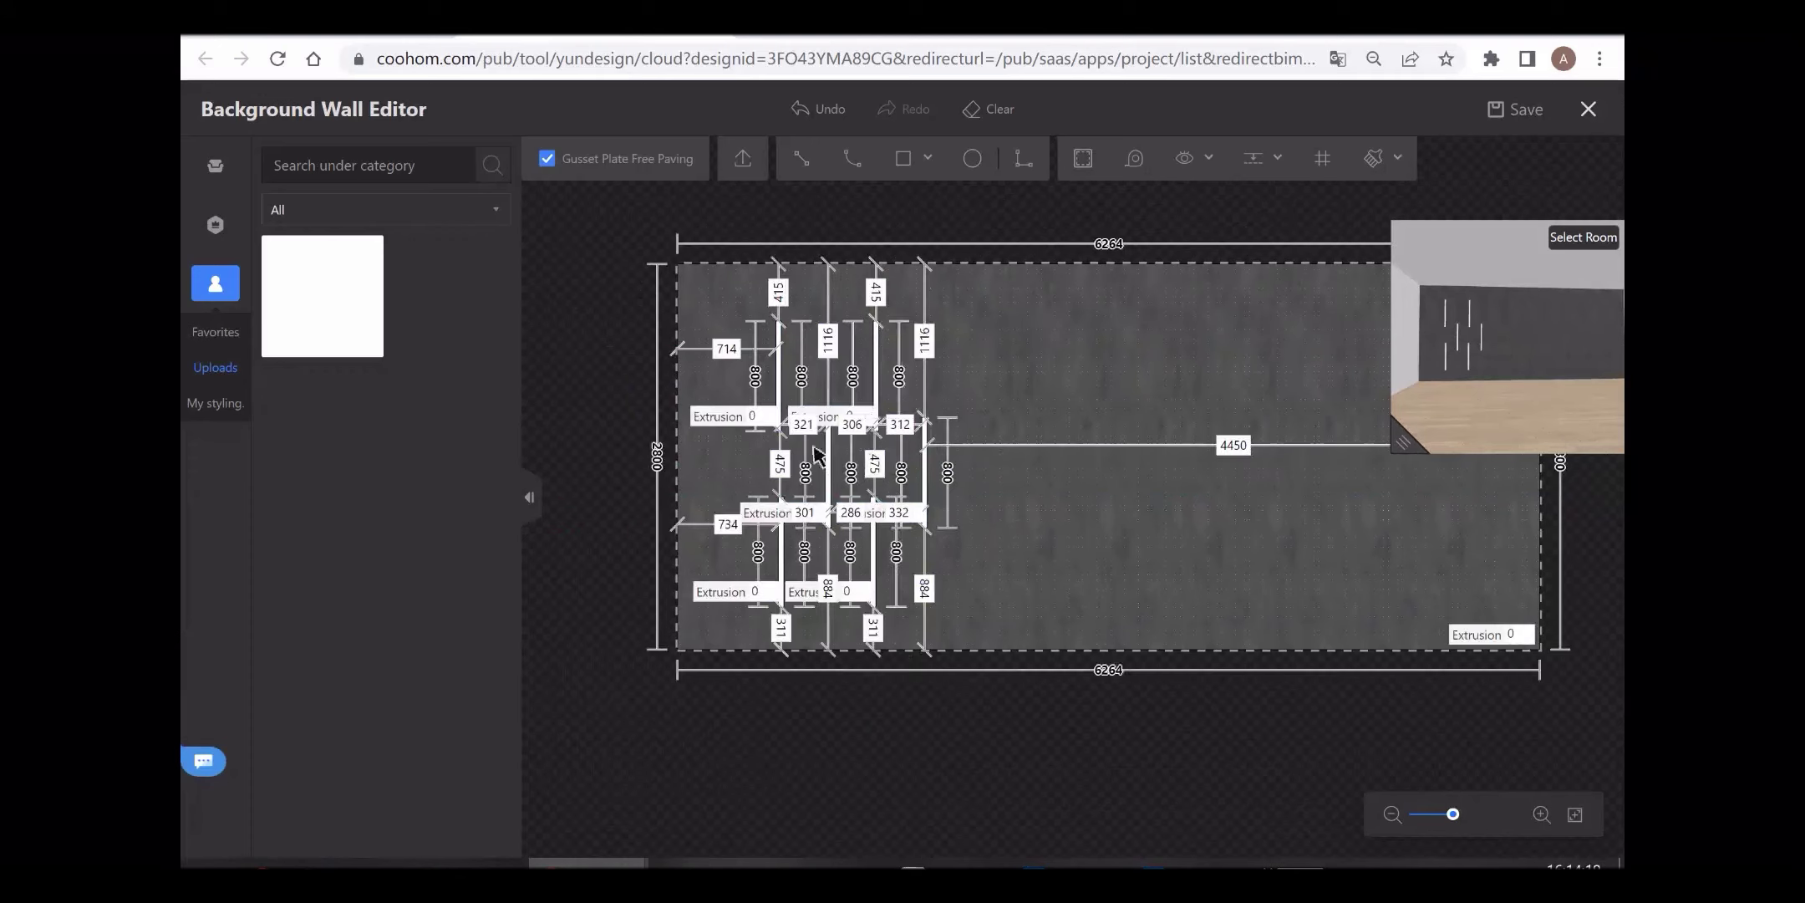
# Step: Copy the whole group of six strips twice further along the wall and return to the room's 3D view
pyautogui.moveTo(721, 226); pyautogui.dragTo(964, 765)
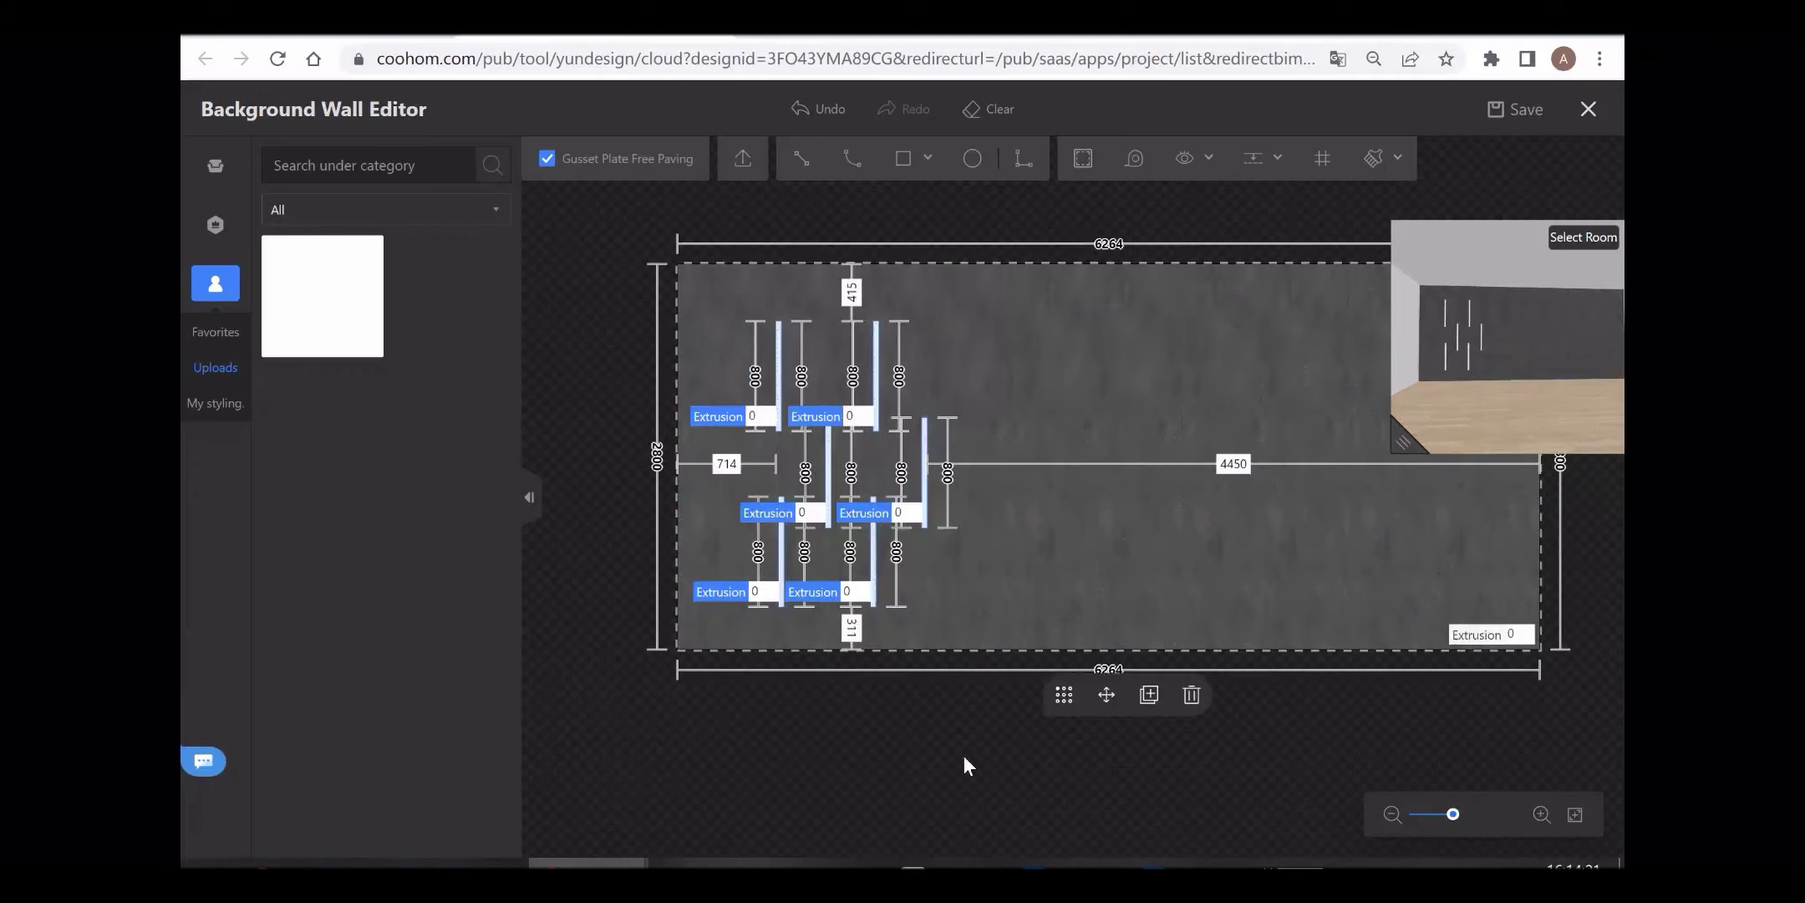
pyautogui.click(1149, 694)
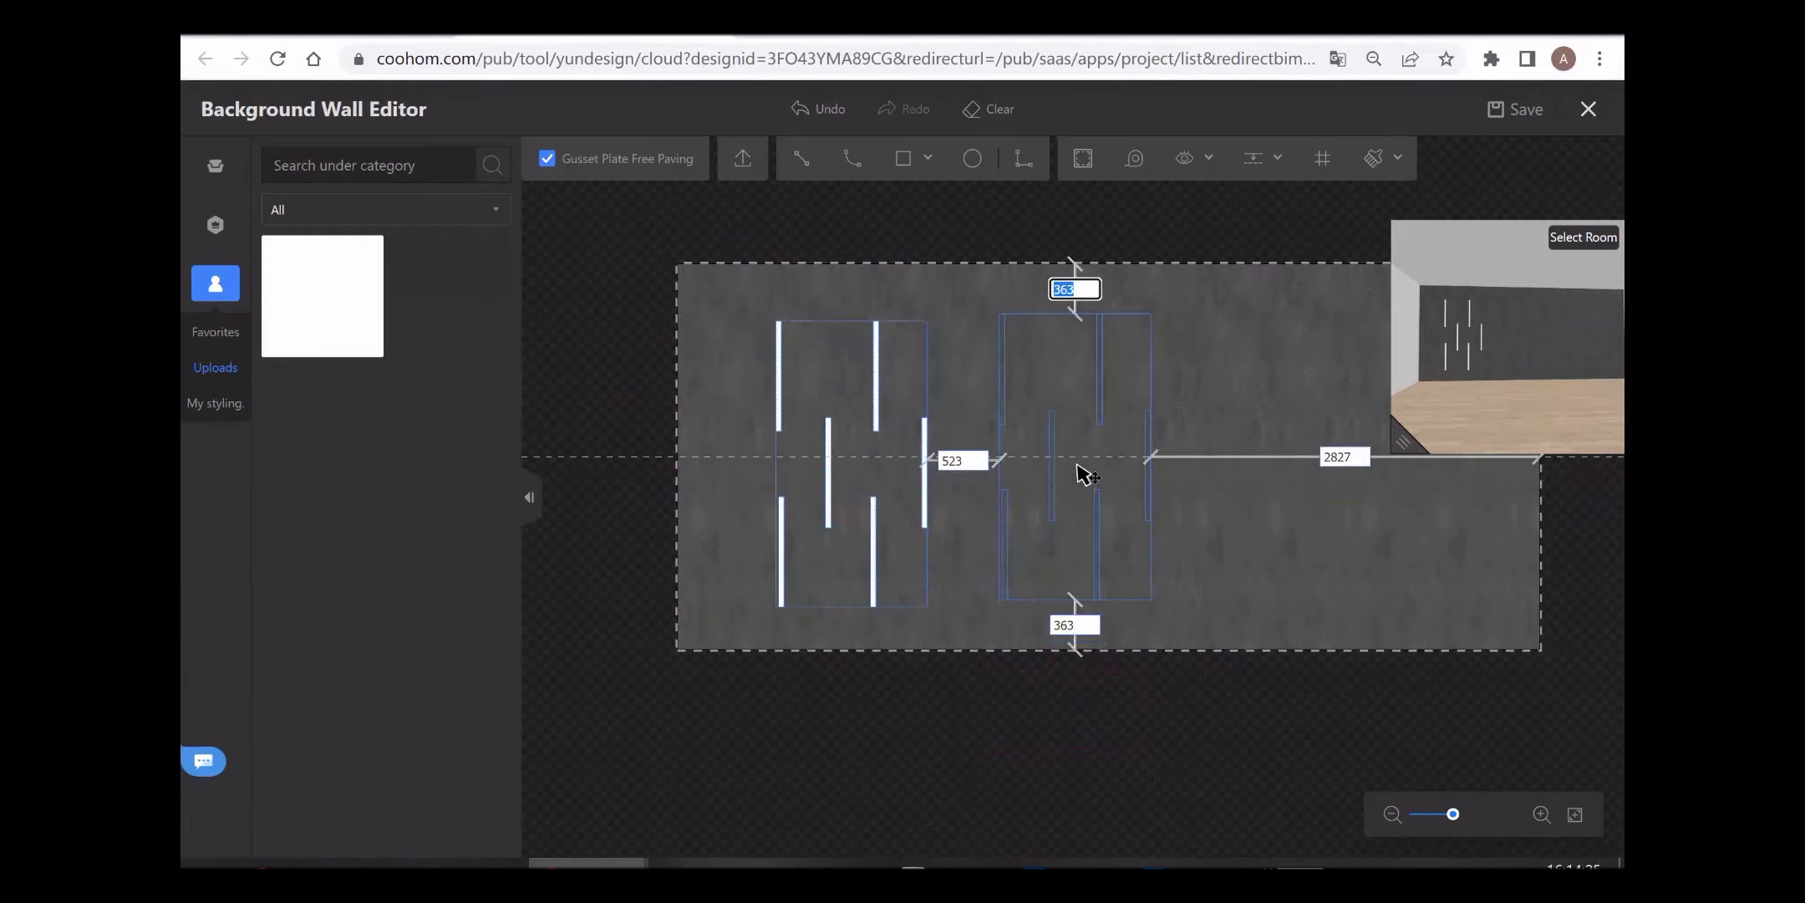
pyautogui.click(1086, 478)
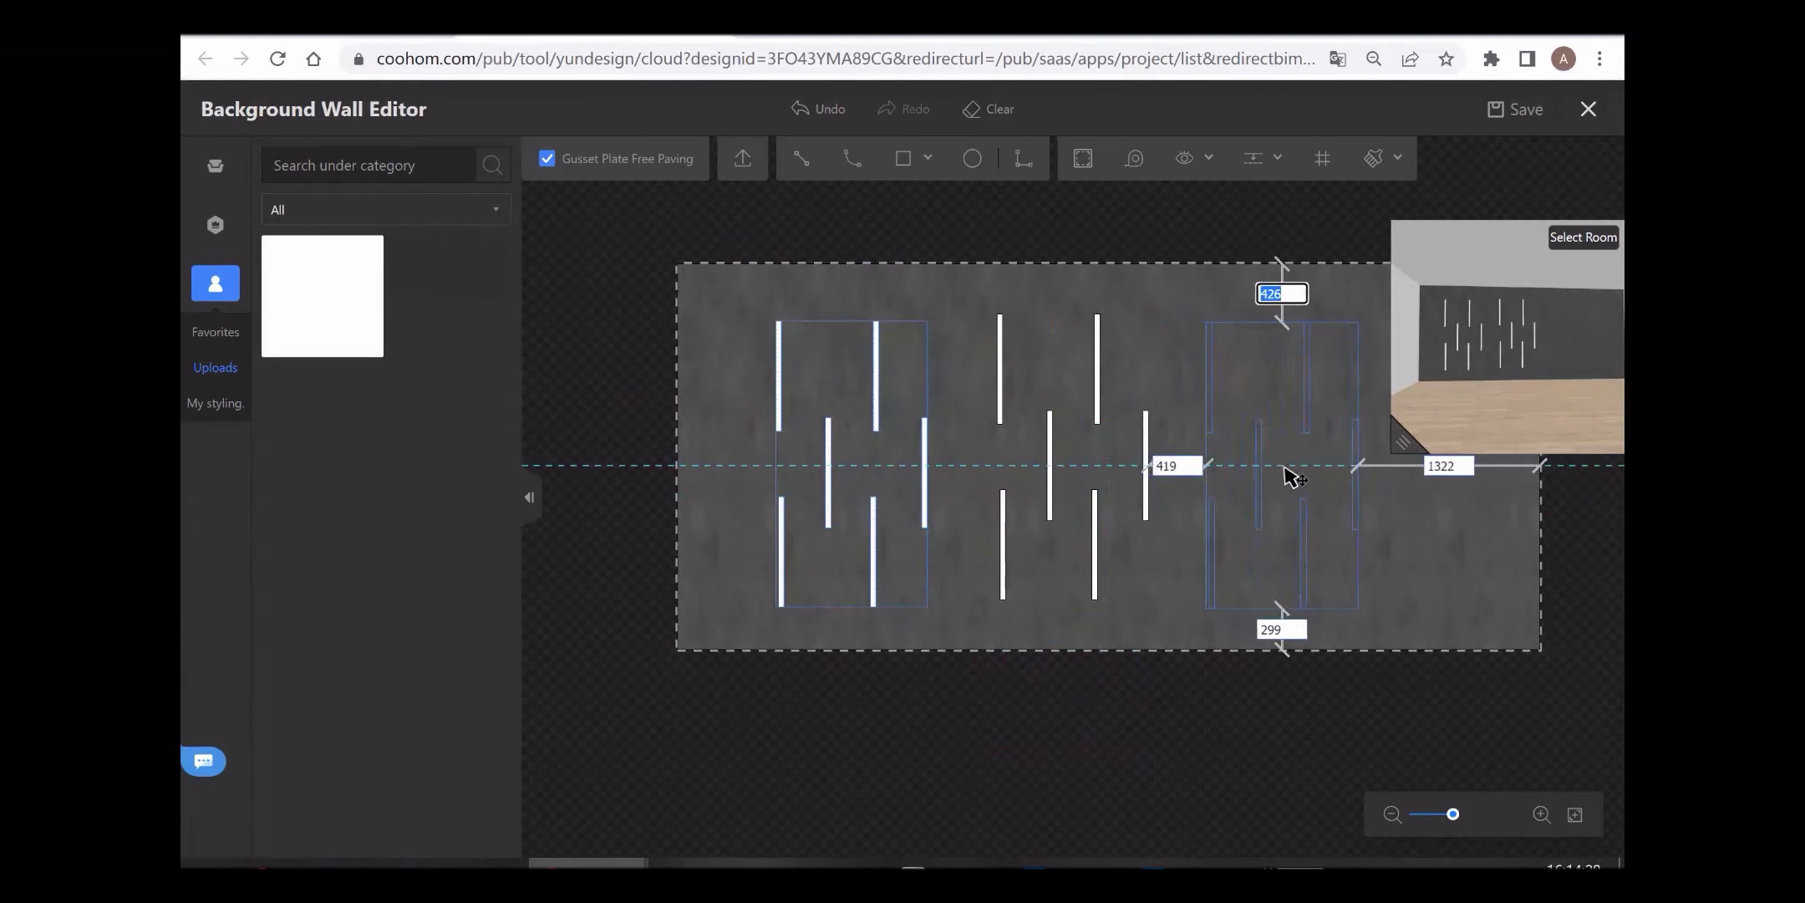
pyautogui.click(1281, 471)
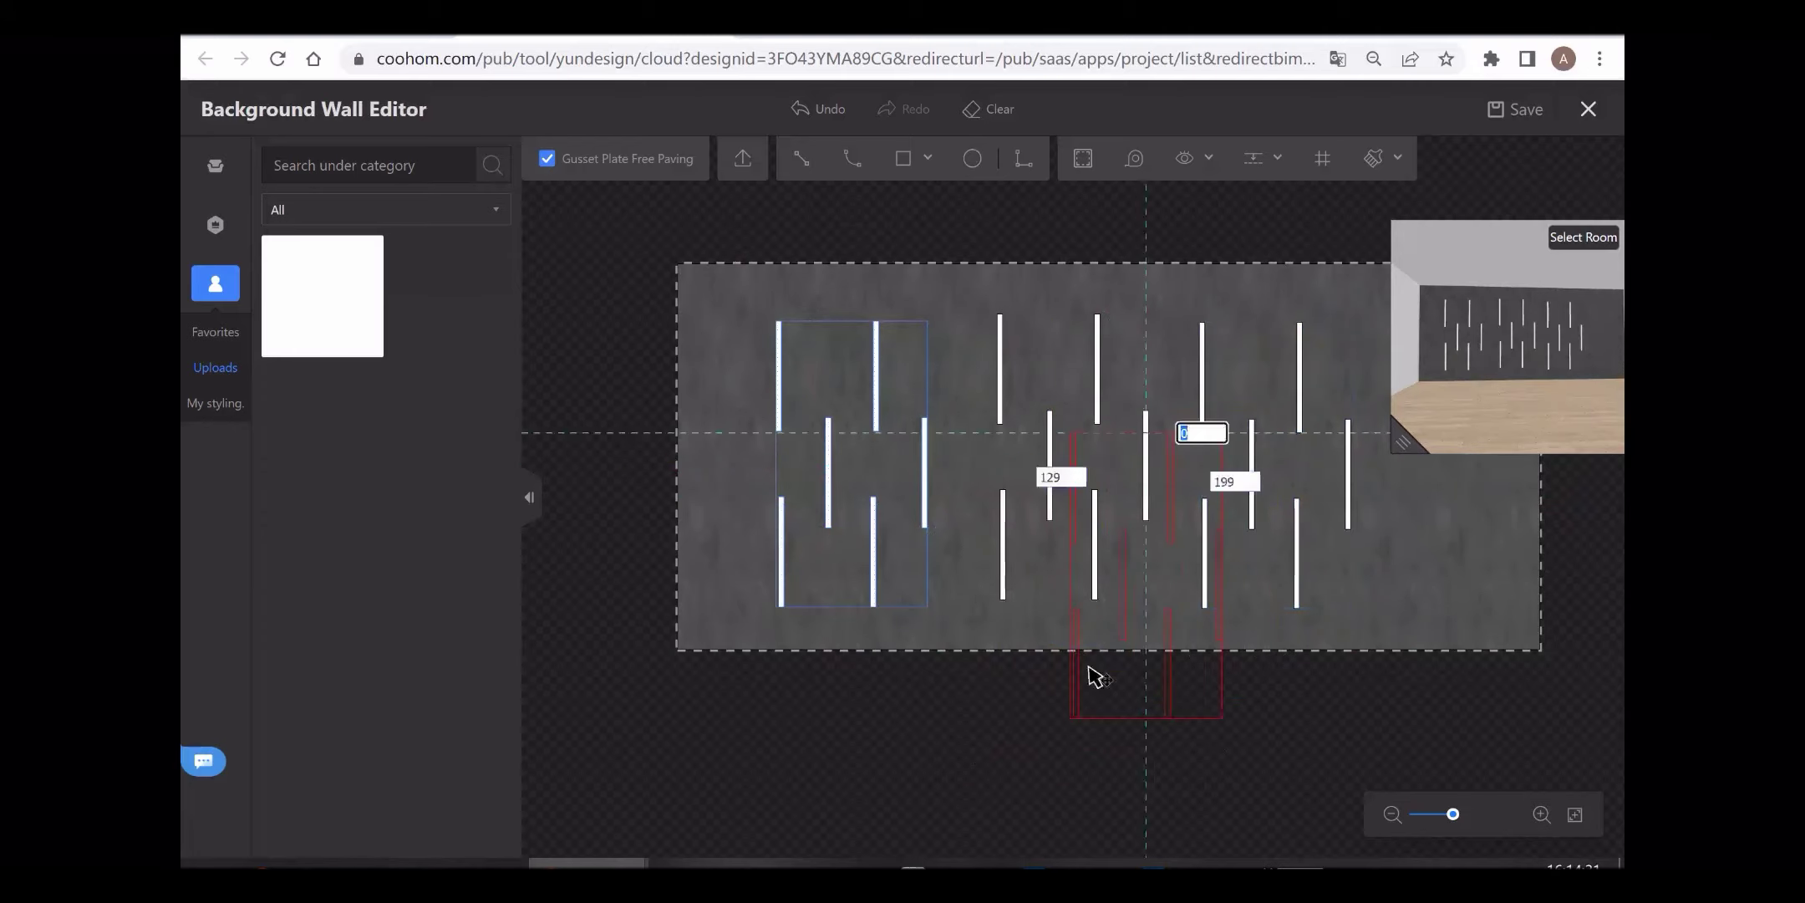
pyautogui.moveTo(1018, 737); pyautogui.dragTo(1016, 736)
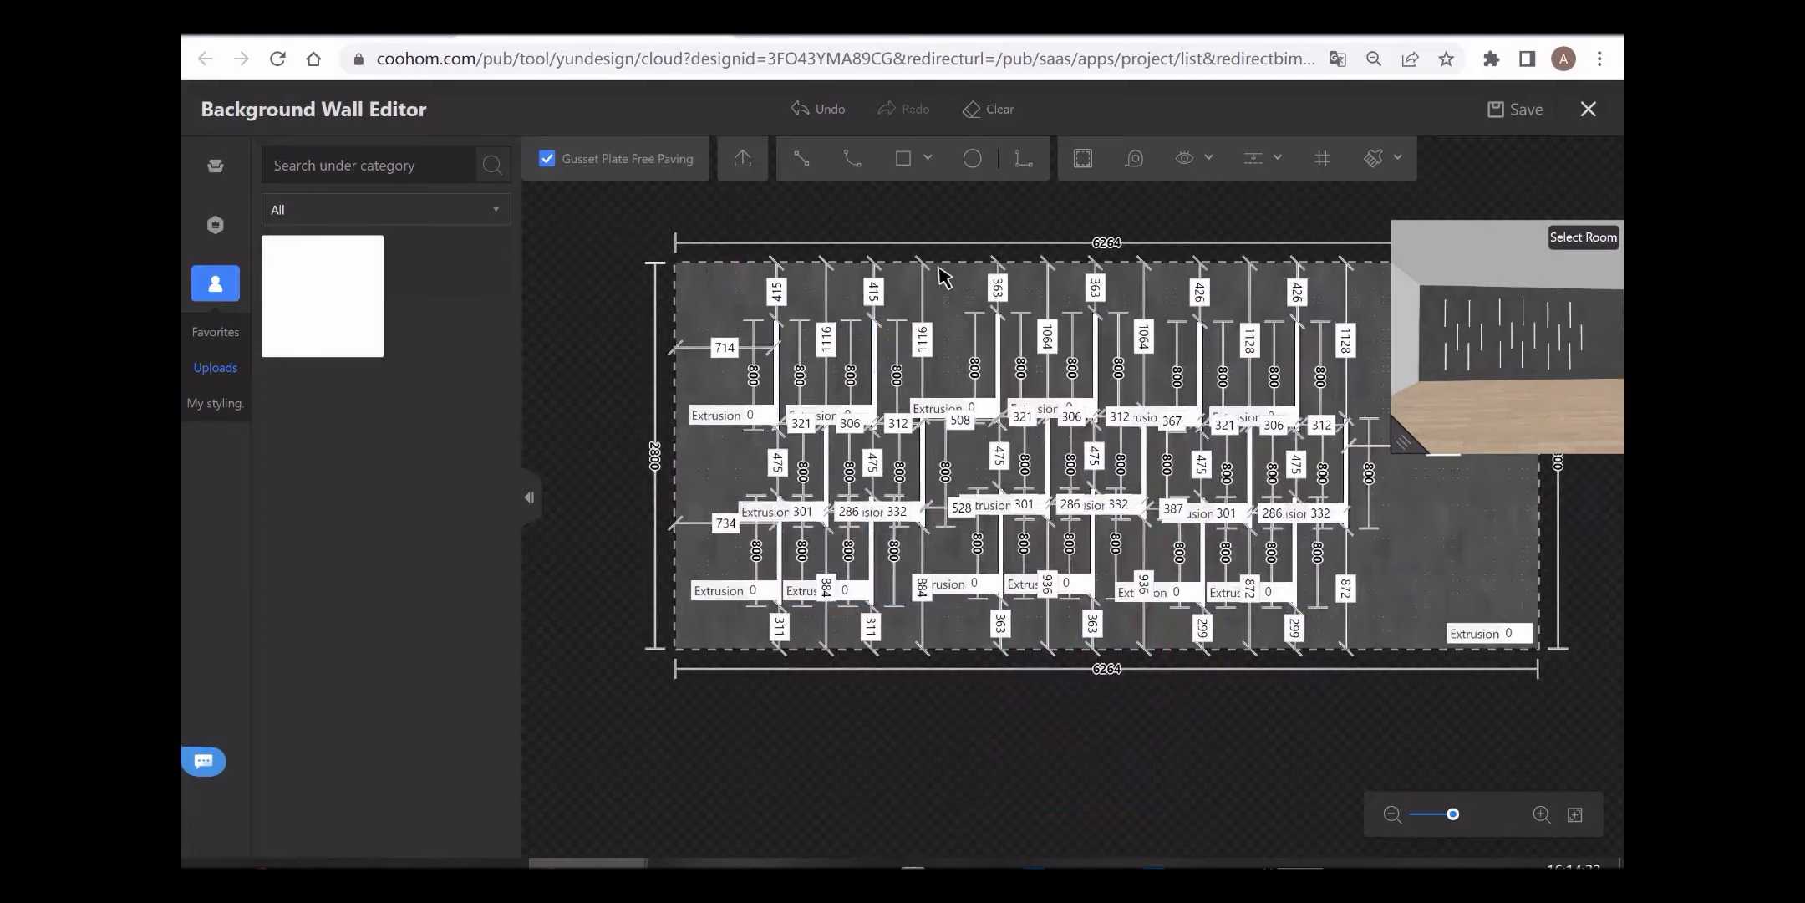
pyautogui.scroll(4, 938, 267)
pyautogui.moveTo(949, 387); pyautogui.dragTo(970, 317)
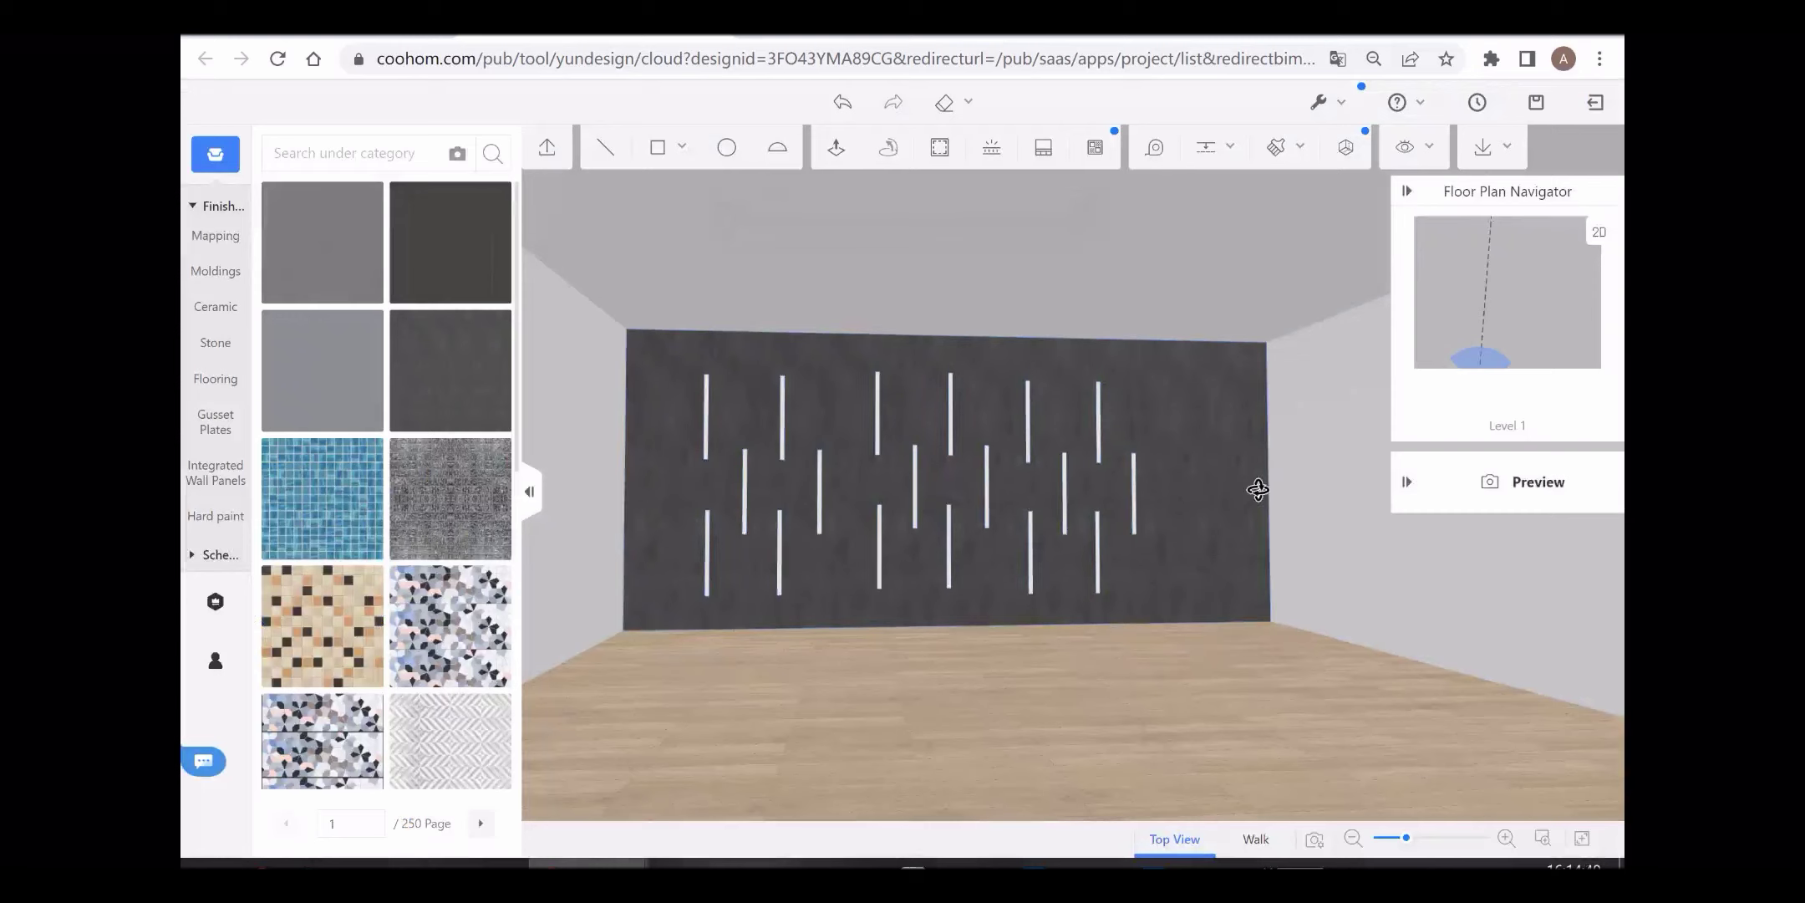
# Step: Draw a 5105 by 2800 mm rectangle over the entire plain wall adjoining the light strip wall, from corner to corner
pyautogui.moveTo(1257, 488); pyautogui.dragTo(1299, 490)
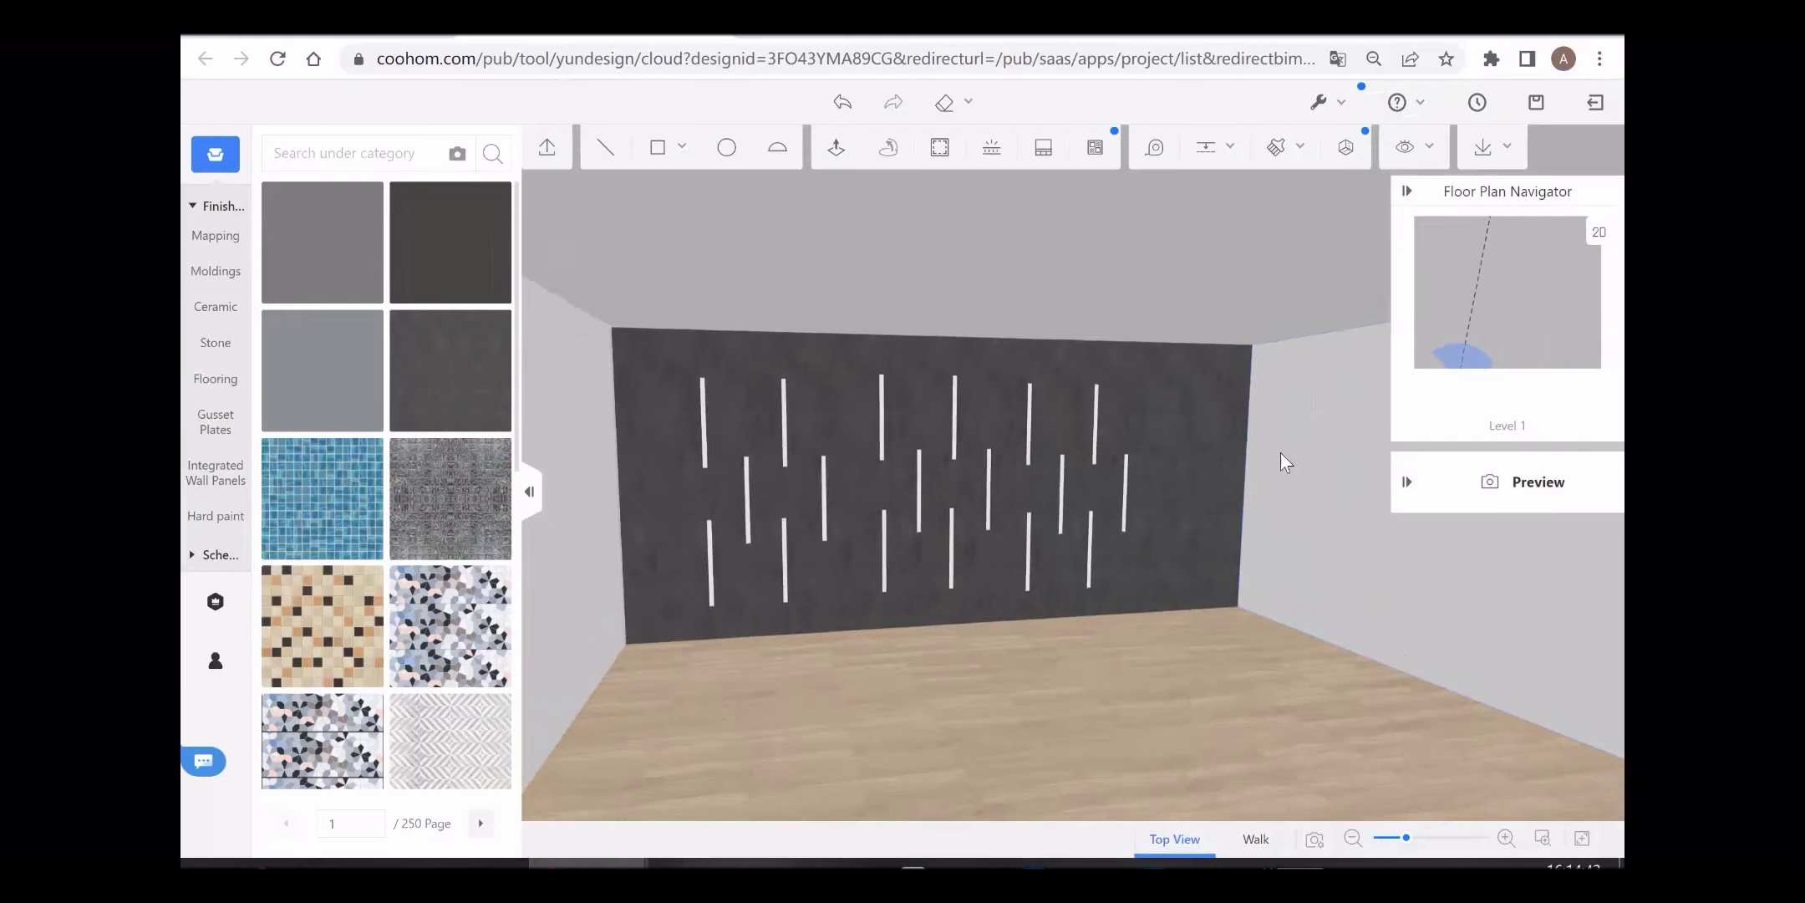
pyautogui.moveTo(1098, 619)
pyautogui.mouseDown()
pyautogui.moveTo(1032, 673)
pyautogui.moveTo(1144, 657)
pyautogui.moveTo(761, 657)
pyautogui.moveTo(1199, 637)
pyautogui.moveTo(1109, 673)
pyautogui.moveTo(1092, 641)
pyautogui.mouseUp()
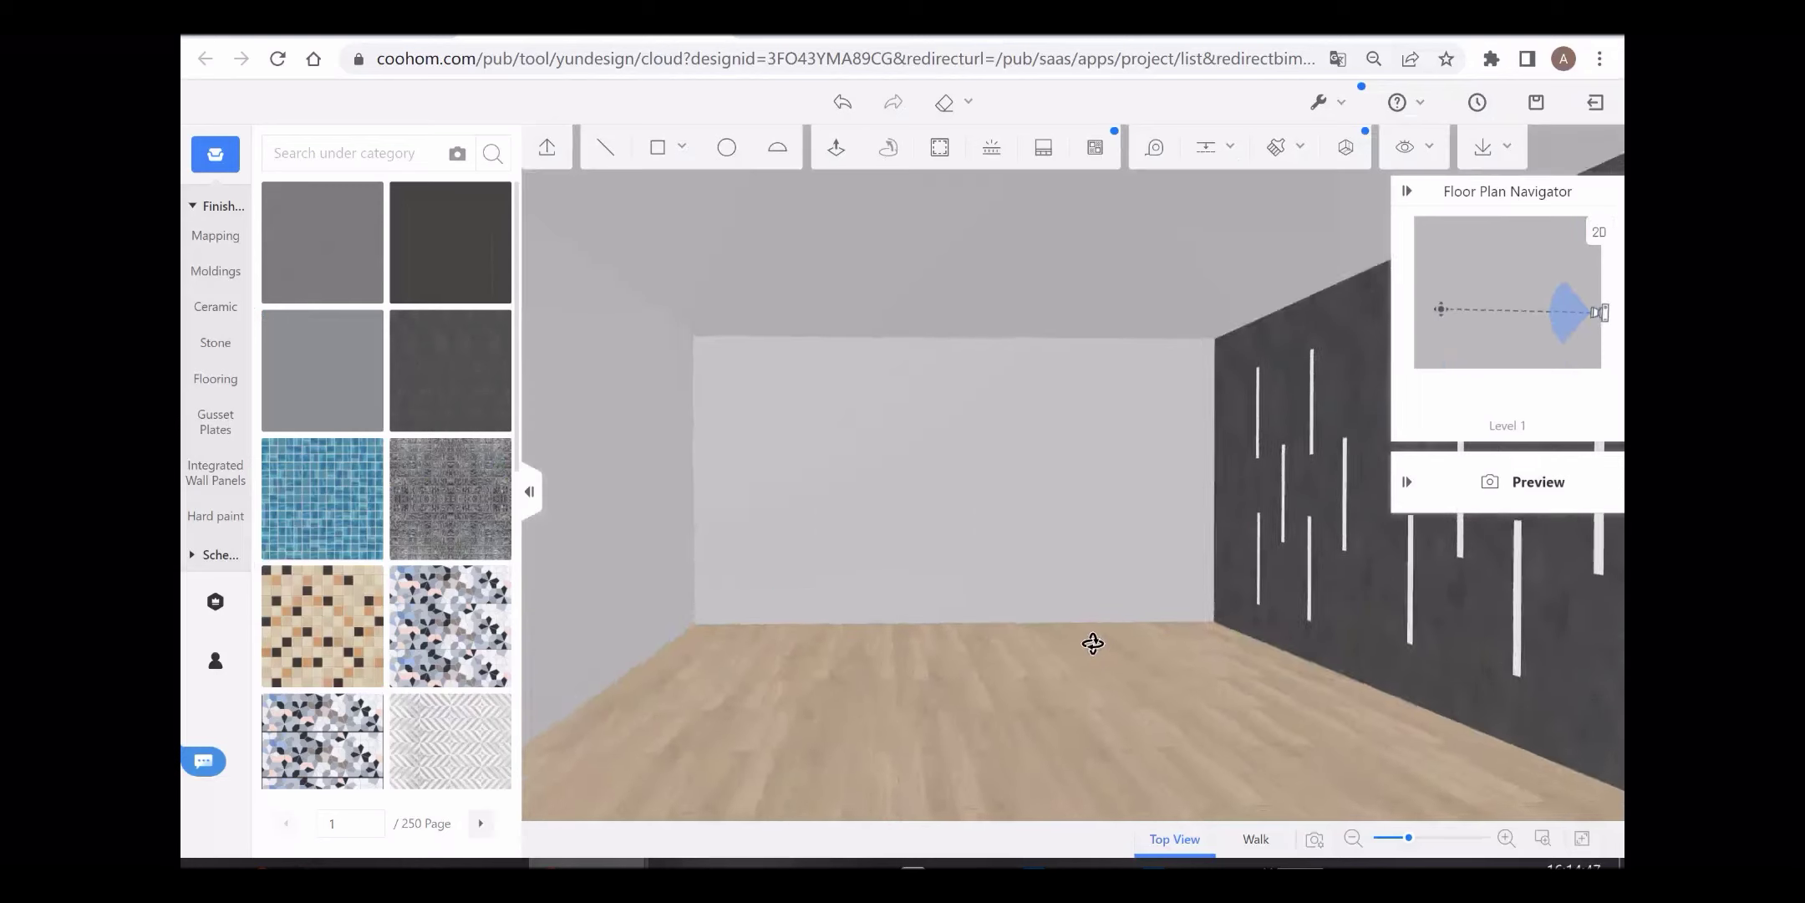
pyautogui.click(1037, 531)
pyautogui.scroll(3, 1003, 533)
pyautogui.click(1153, 737)
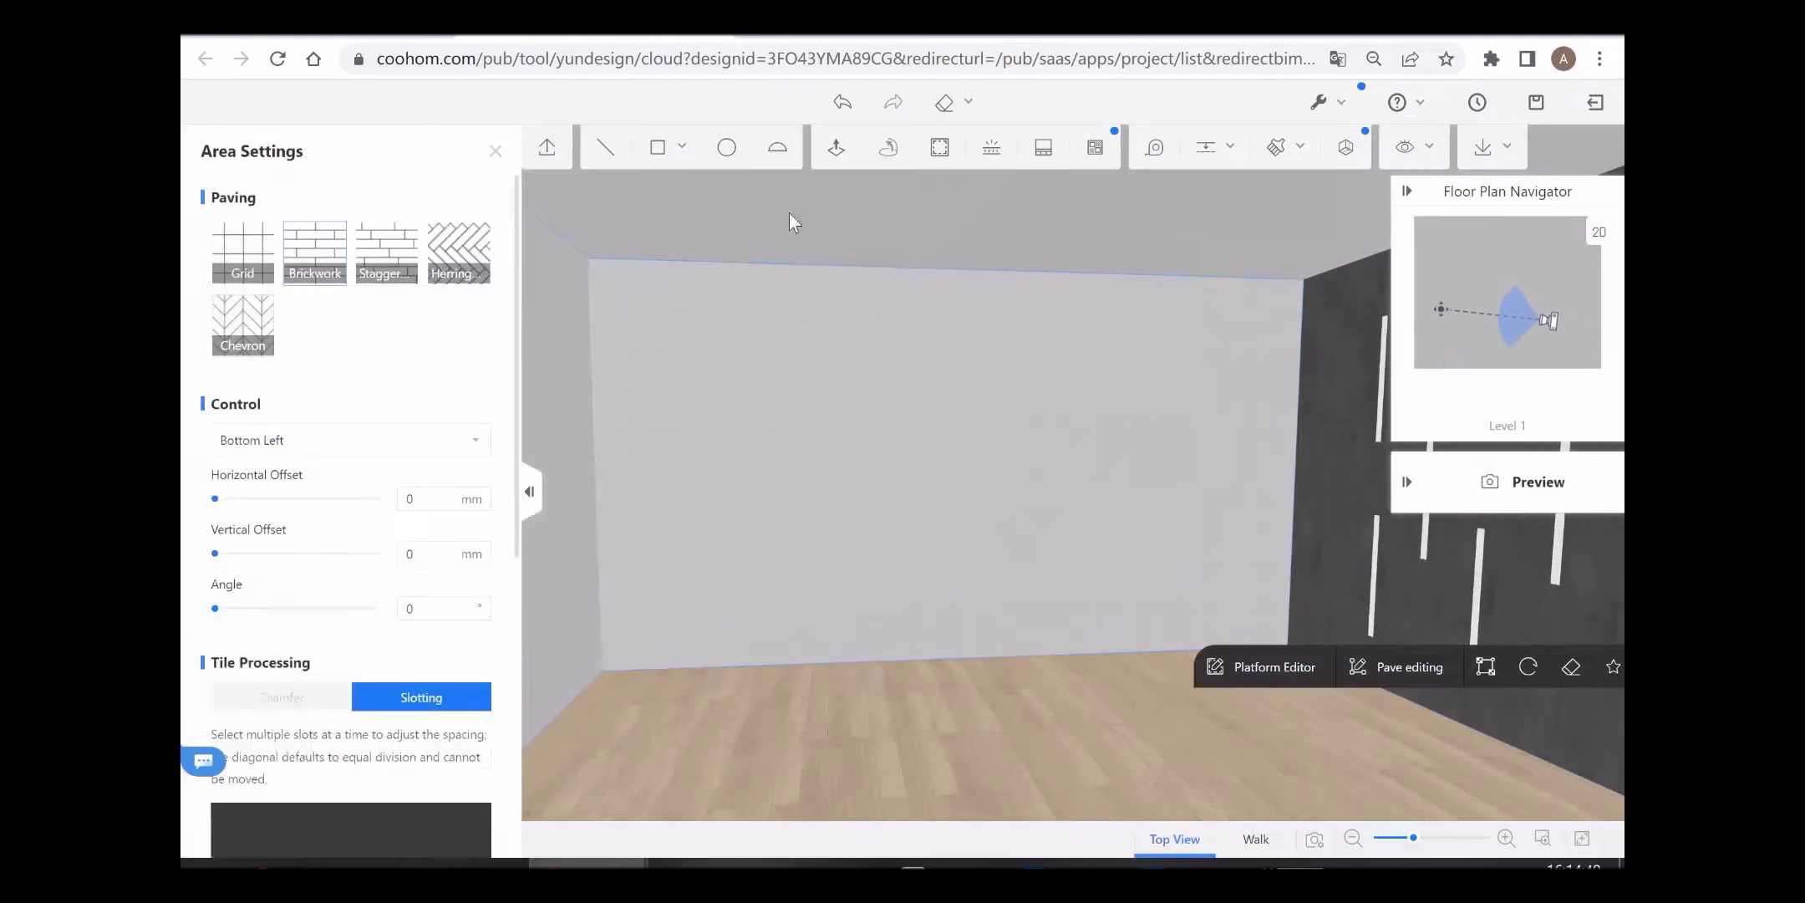
pyautogui.click(666, 148)
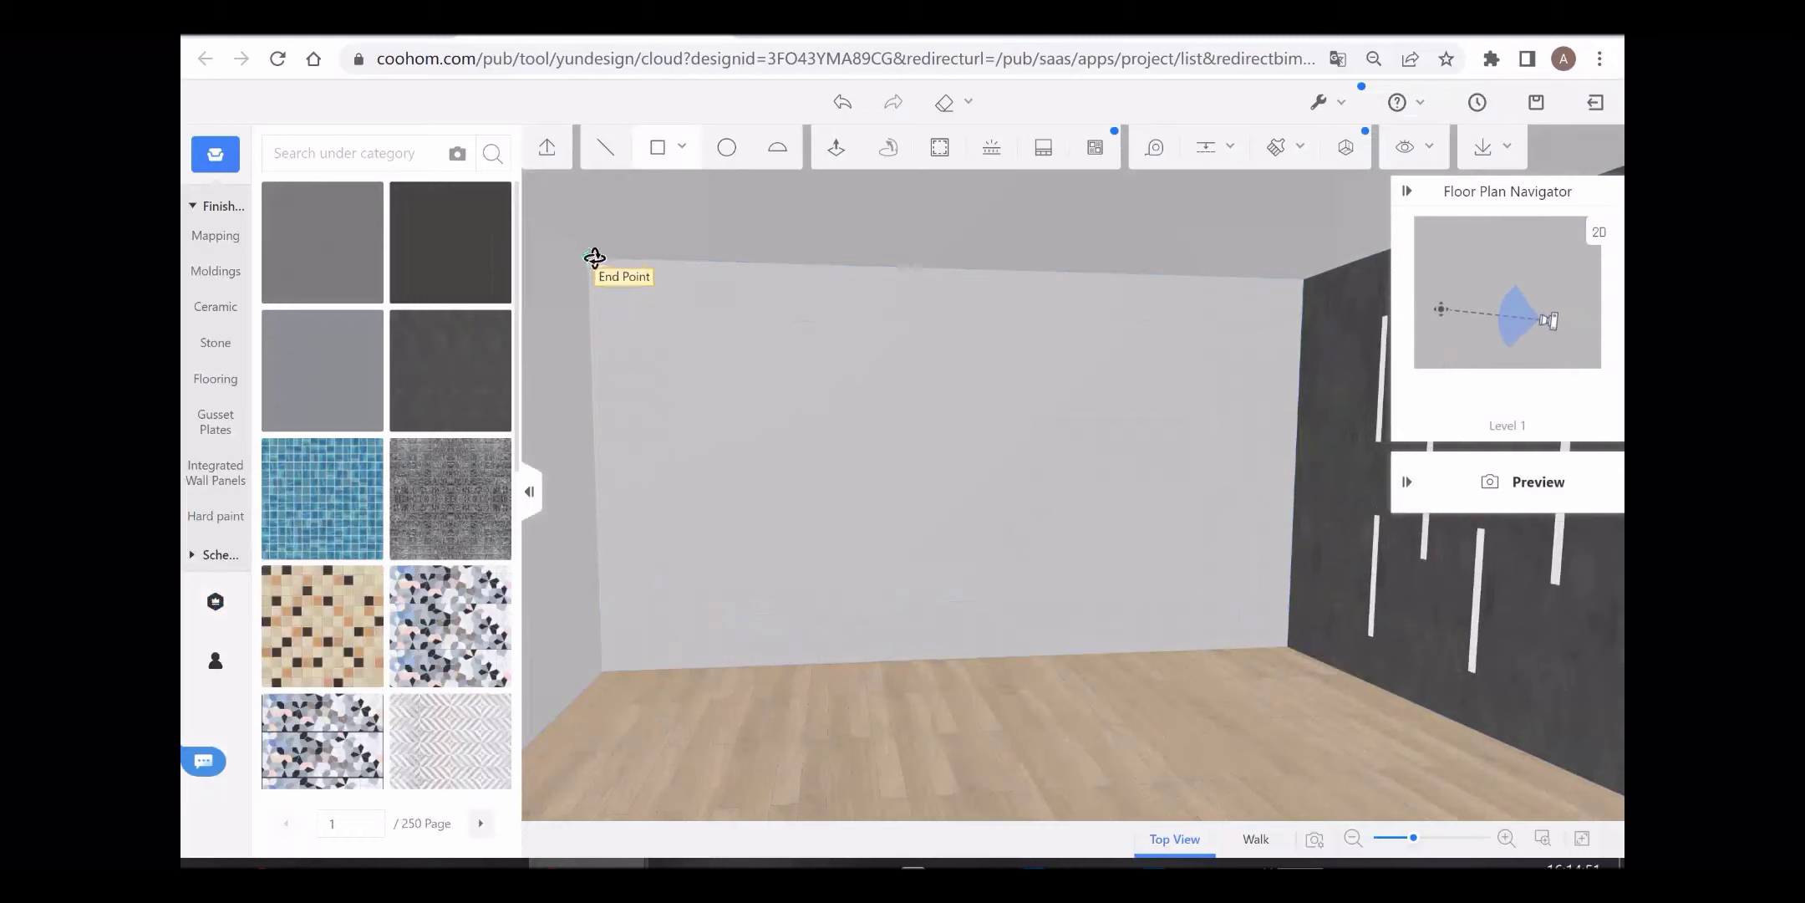
pyautogui.click(589, 257)
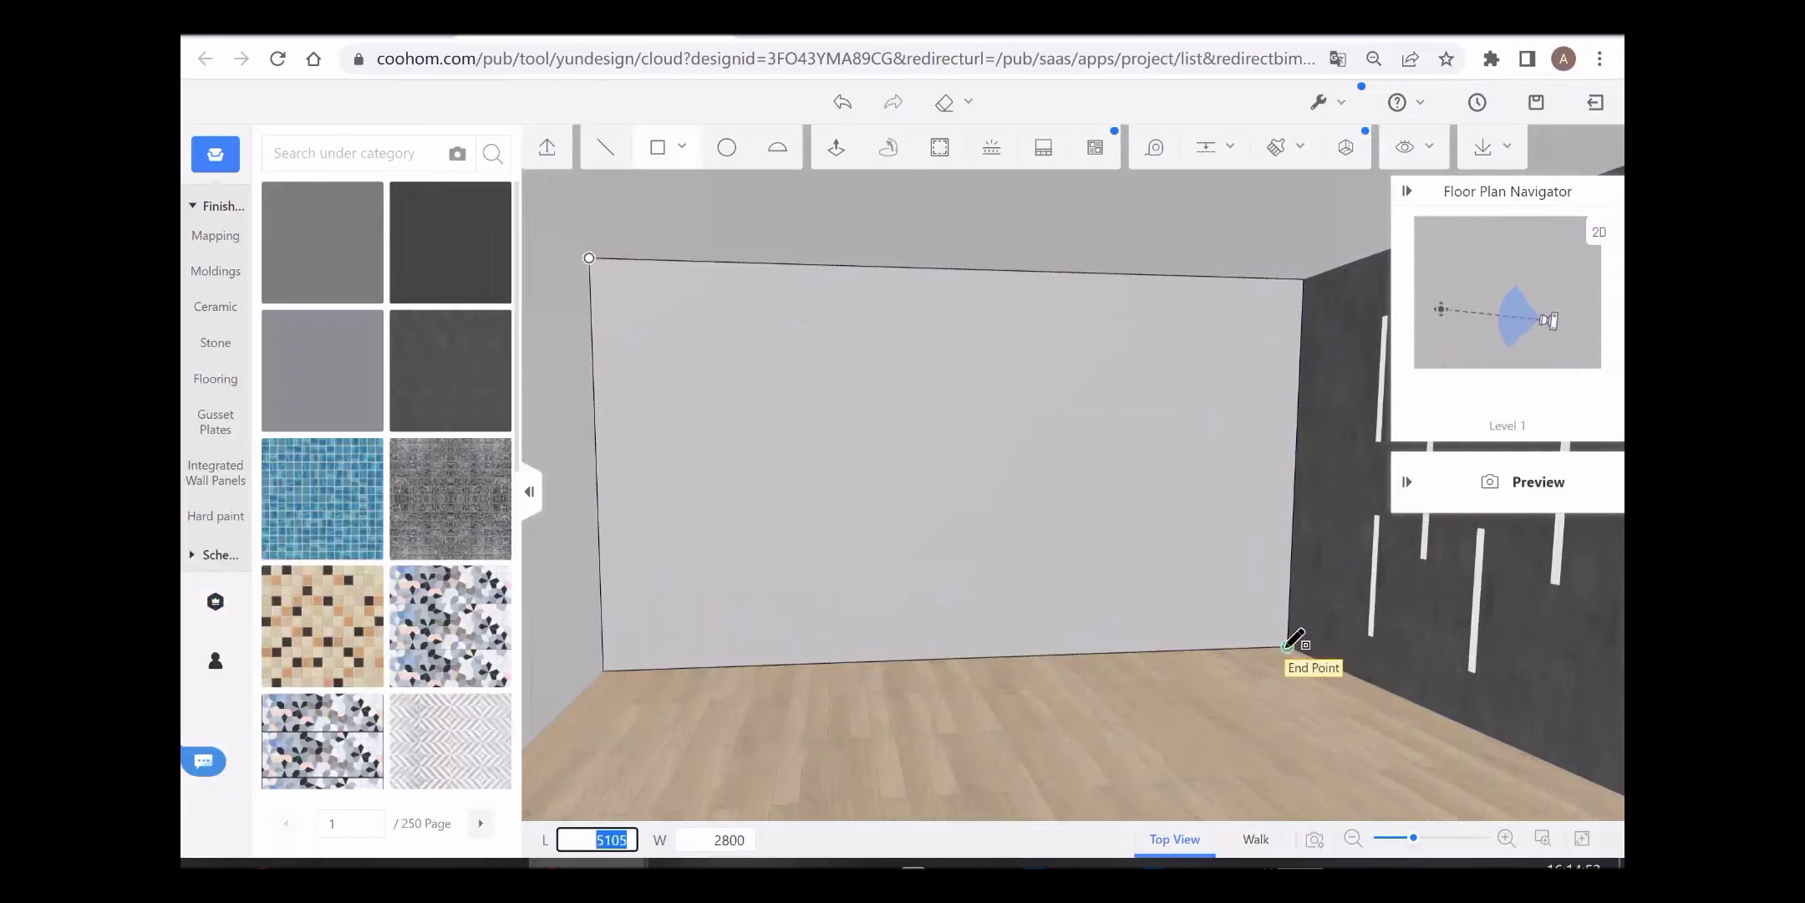
pyautogui.click(1287, 647)
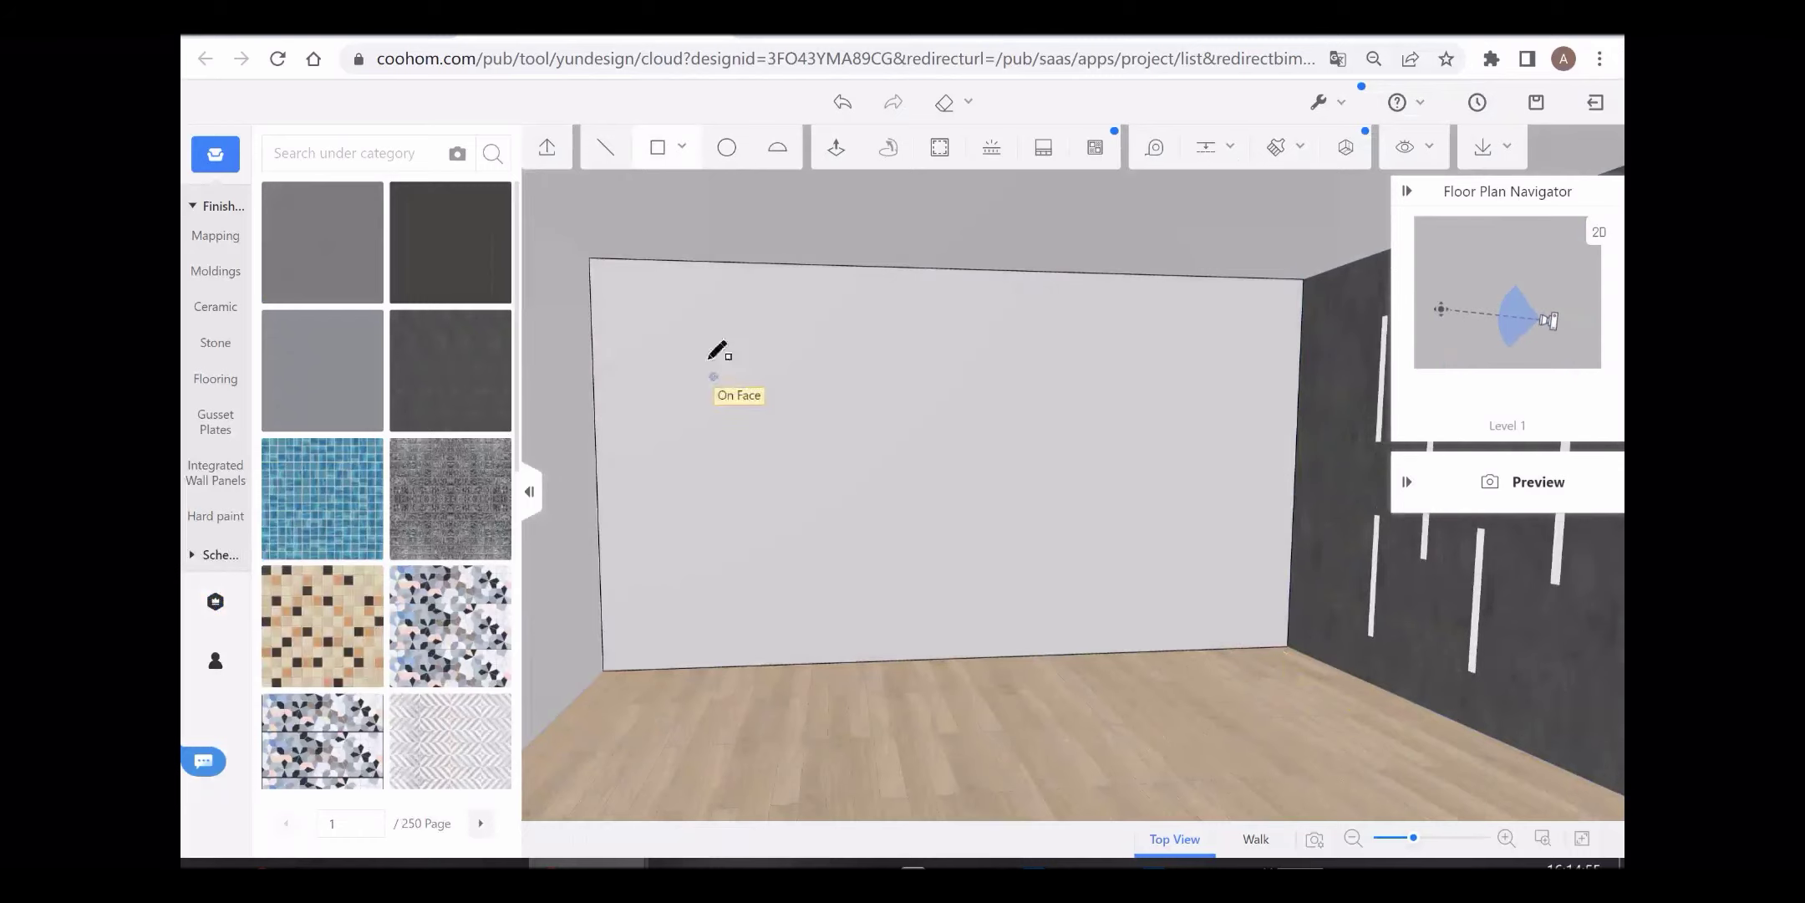
# Step: Draw a narrow upright rectangle and a wider one side by side inside the wall outline, and leave the Rectangle tool
pyautogui.click(683, 325)
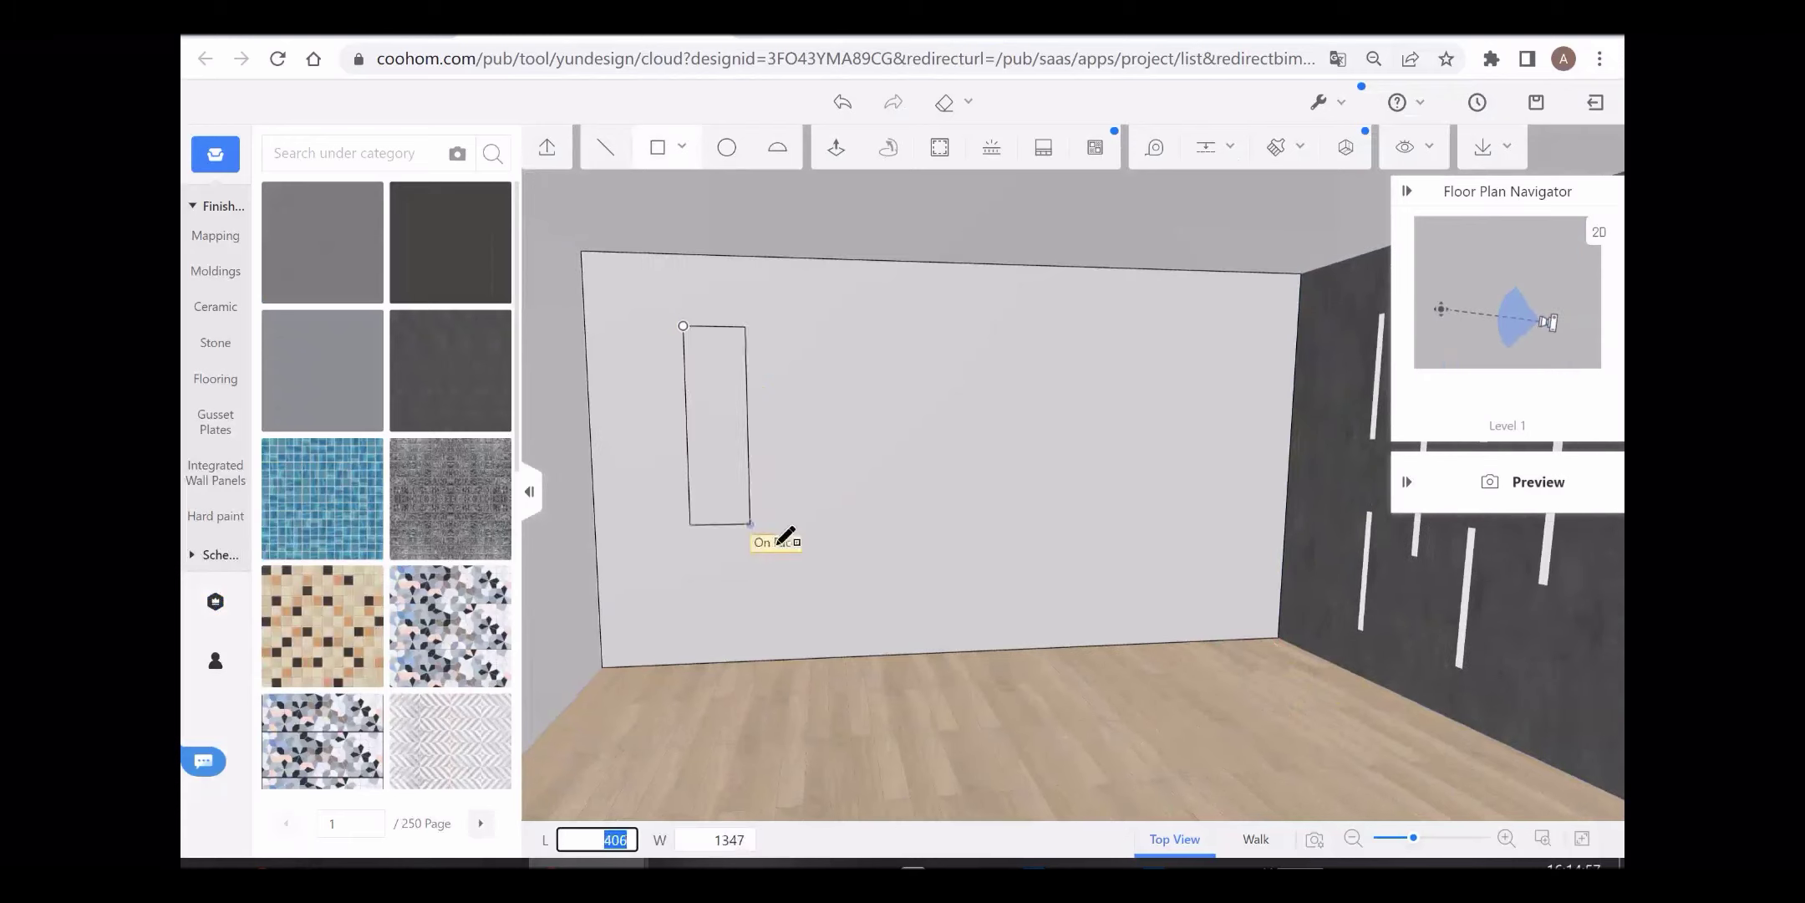
pyautogui.click(800, 584)
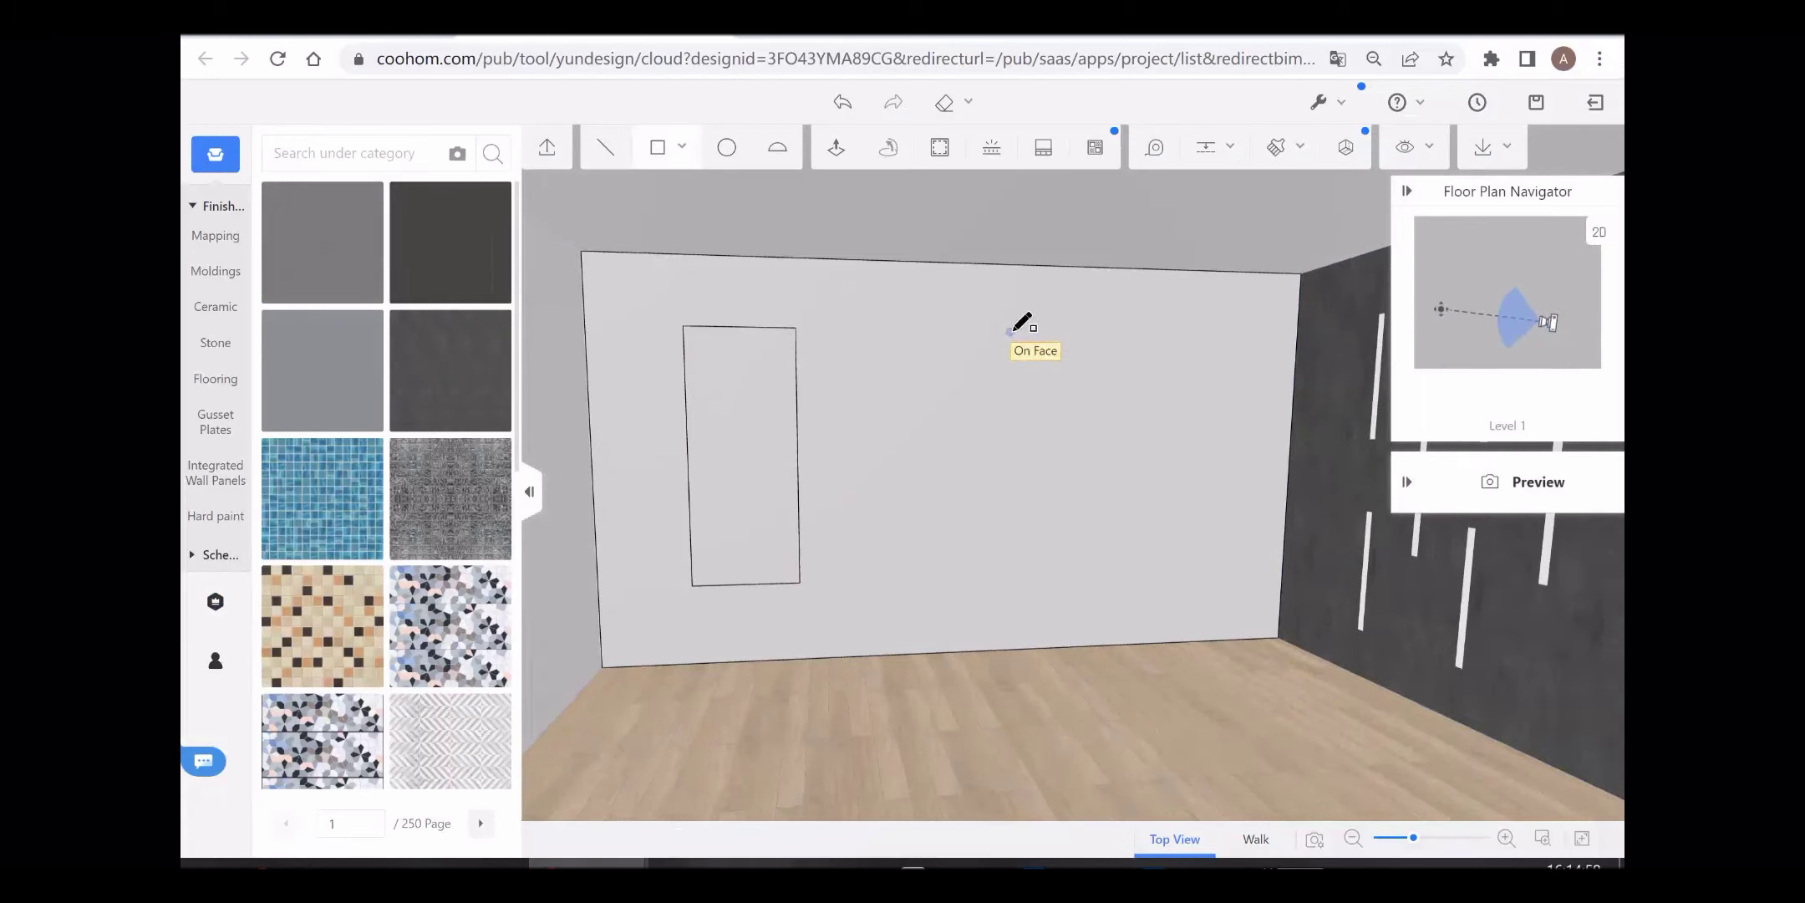
pyautogui.click(1010, 332)
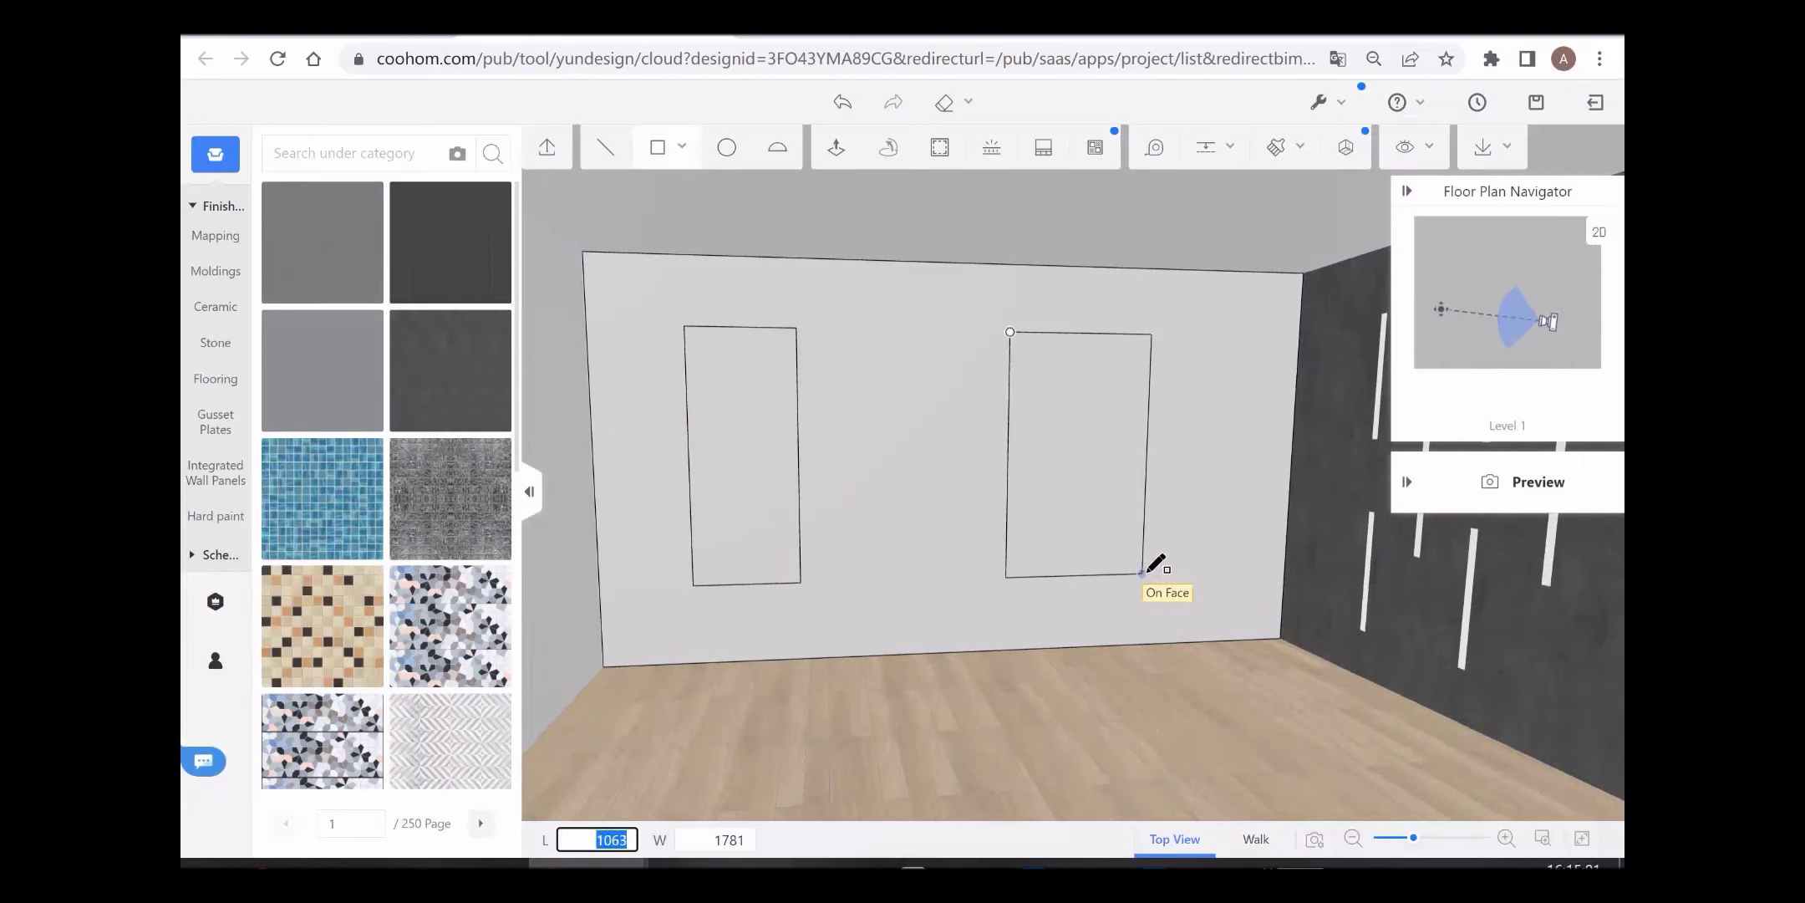
pyautogui.click(1186, 569)
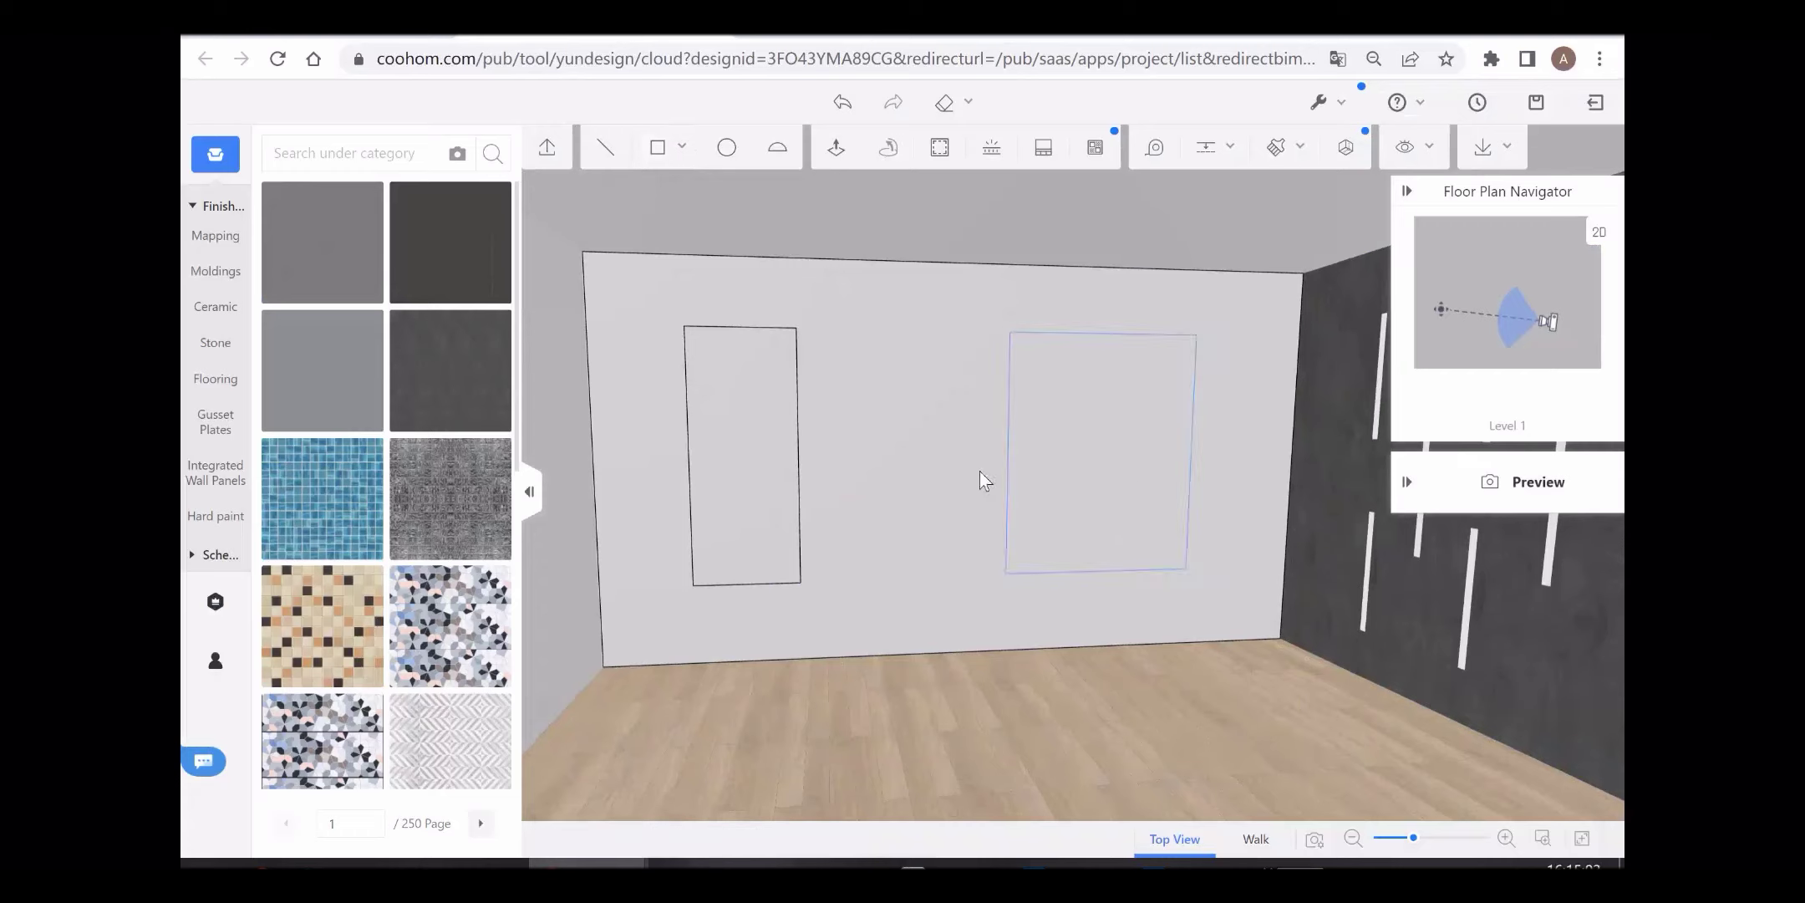
# Step: Push/pull the wall face surrounding the two rectangles into the room to leave two recessed niches
pyautogui.click(836, 148)
pyautogui.click(883, 456)
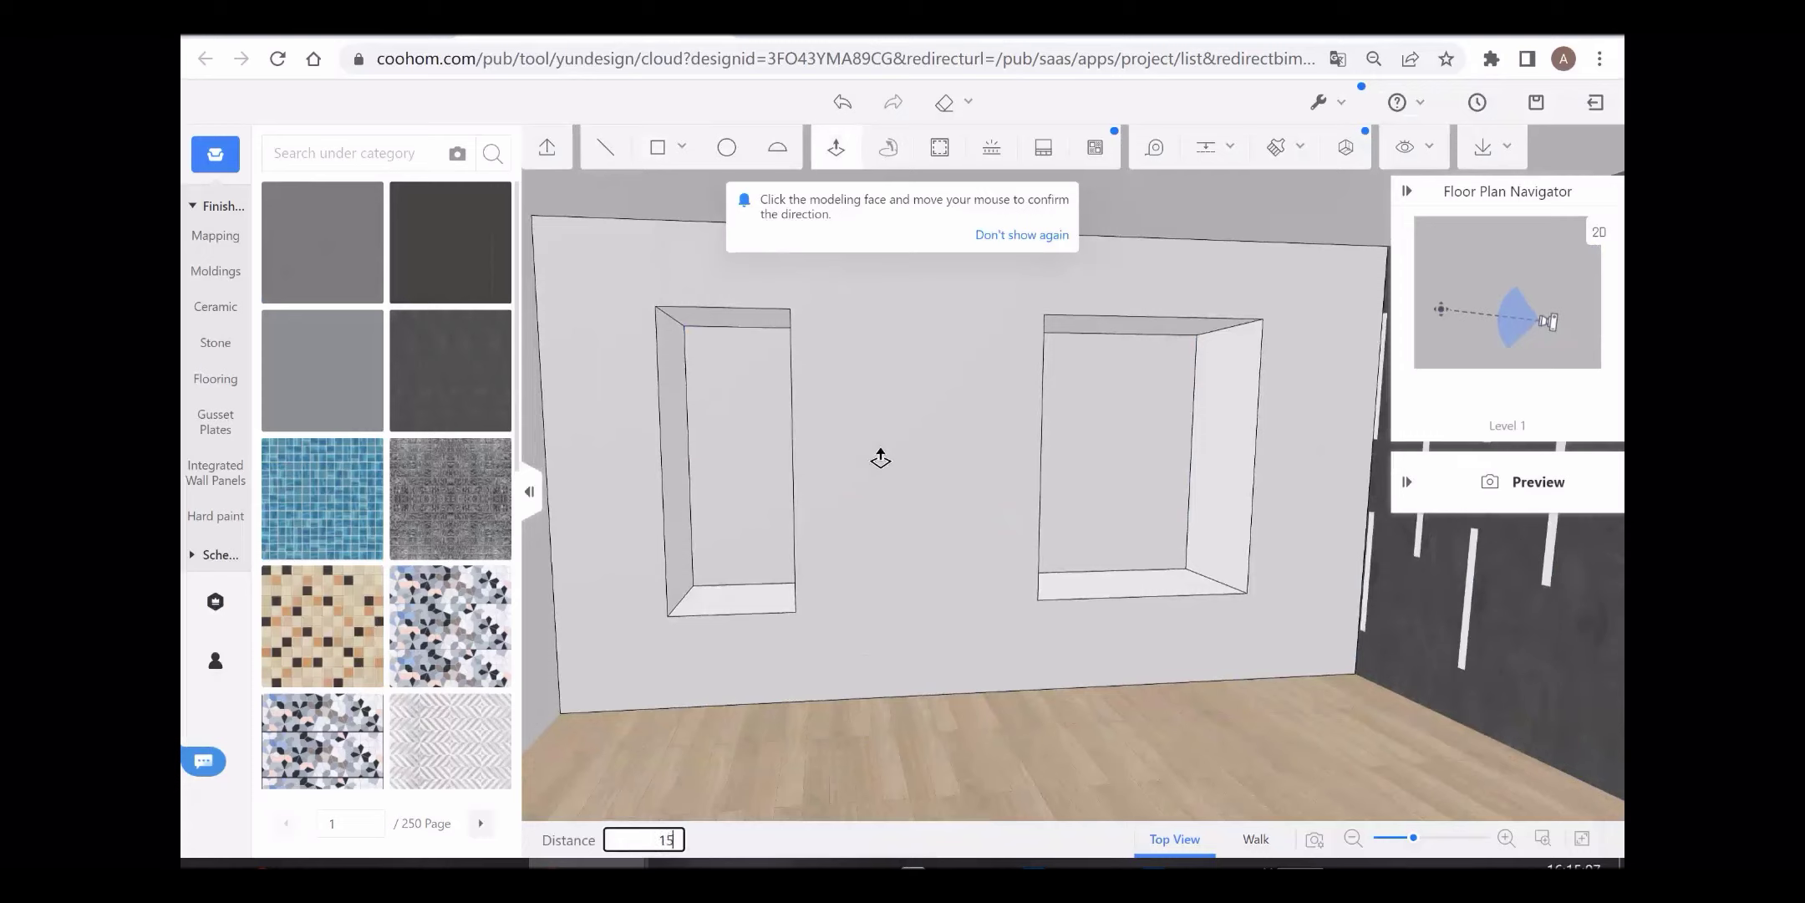
pyautogui.press('Return')
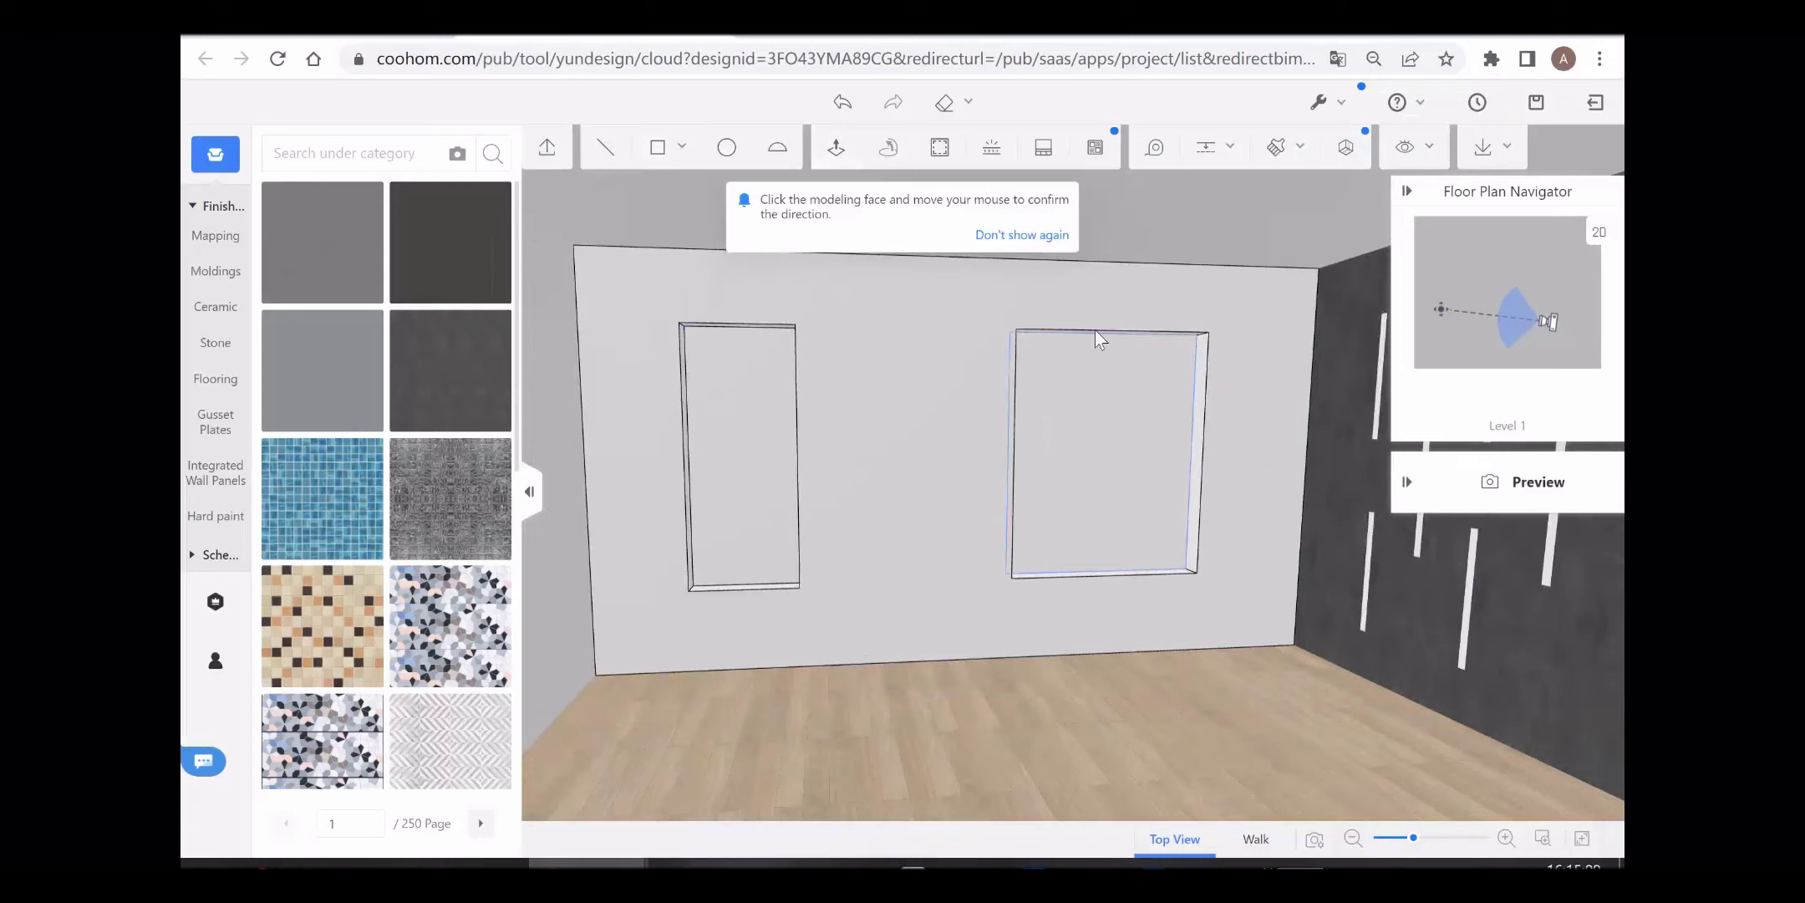
# Step: Pick up the dark grey material from the light strip wall and apply it to the front face around the niches
pyautogui.click(1273, 149)
pyautogui.click(1344, 526)
pyautogui.click(1261, 427)
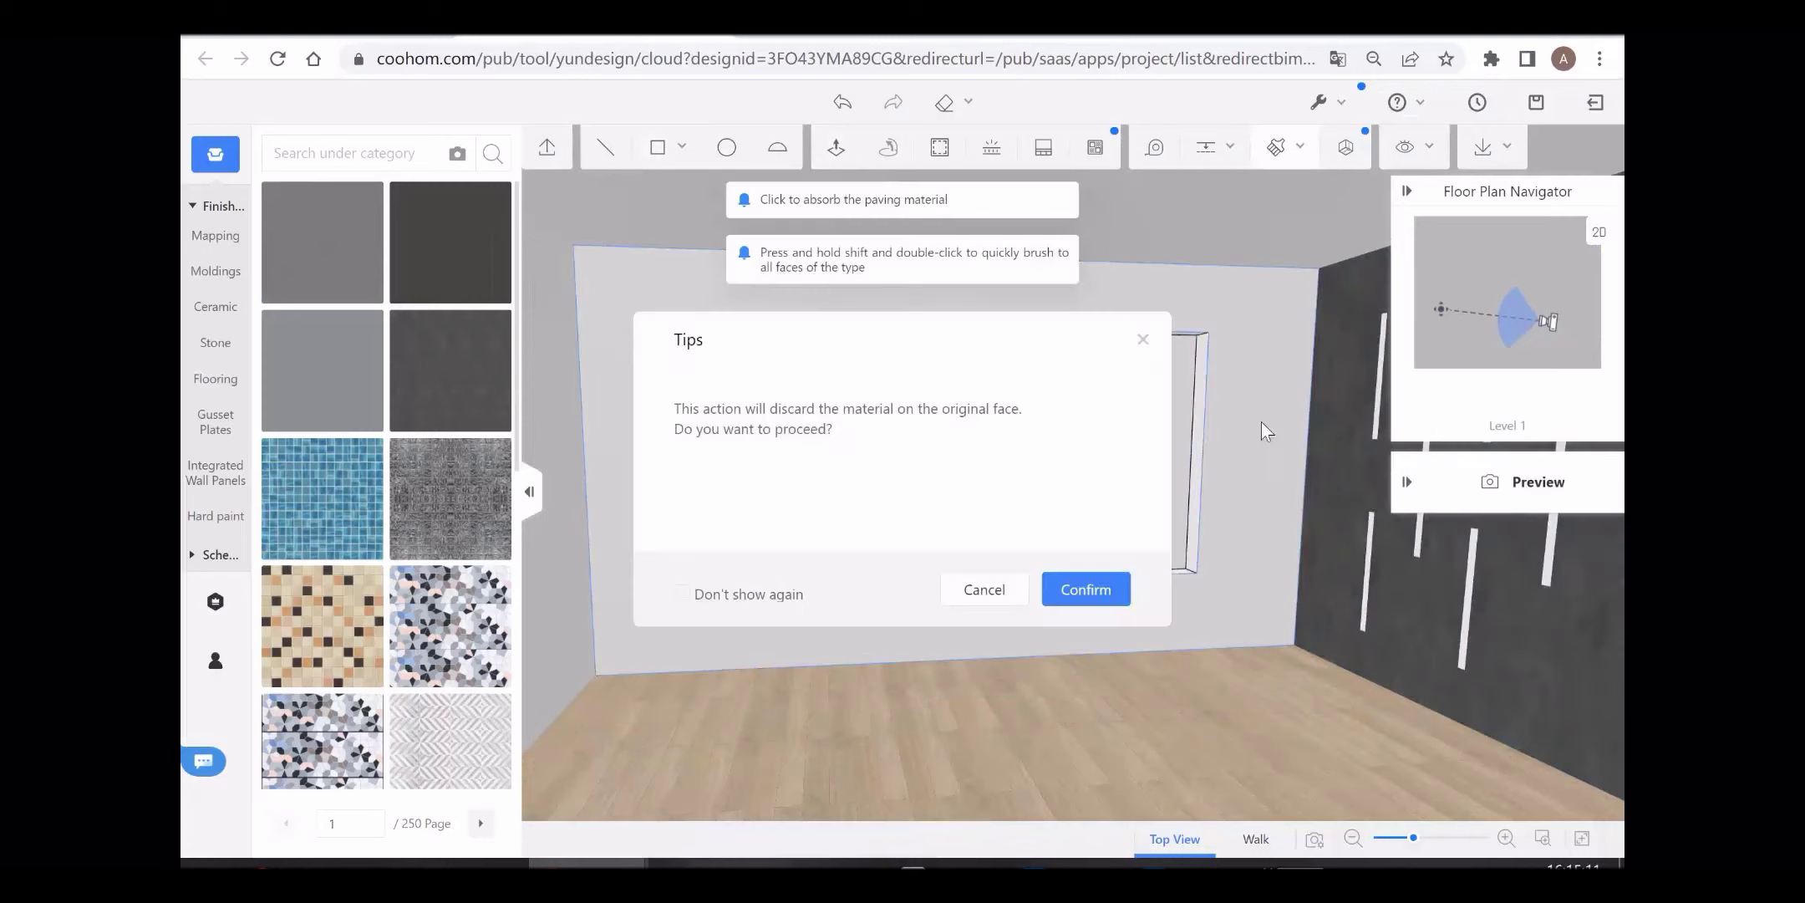
pyautogui.rightClick(1262, 428)
pyautogui.click(1112, 589)
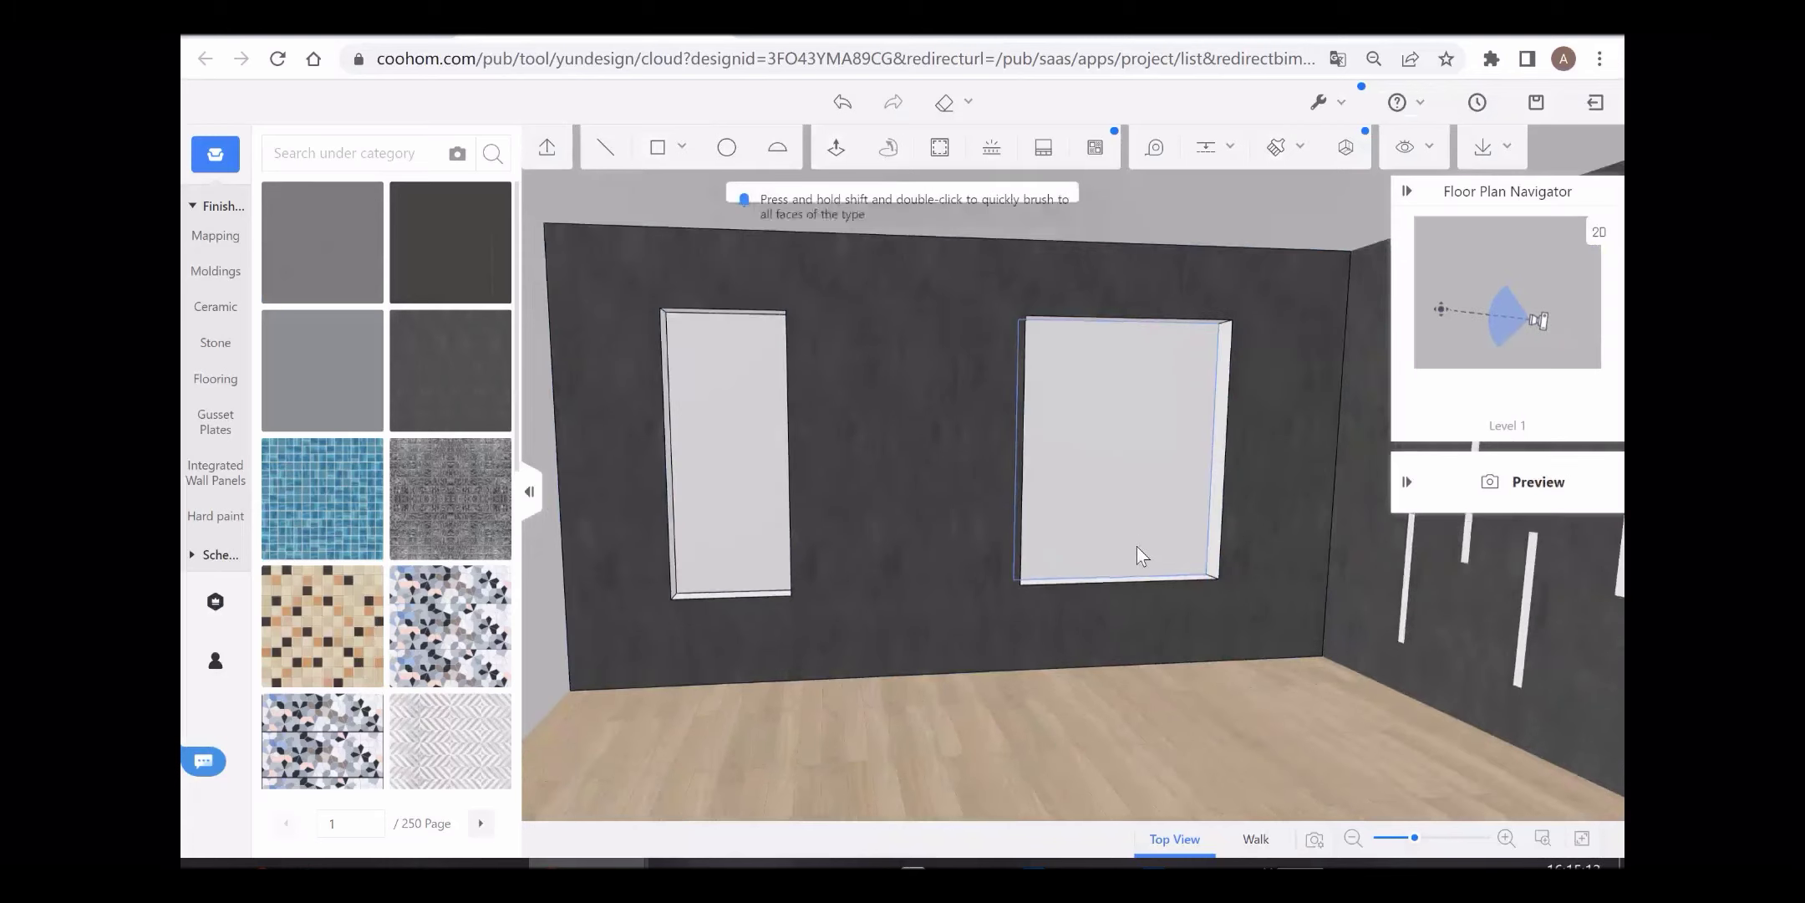
# Step: Apply the dark grey material to the back faces of both niches, turning off repeats of the material replacement warning
pyautogui.moveTo(1136, 555); pyautogui.dragTo(1159, 727)
pyautogui.moveTo(1159, 727); pyautogui.dragTo(1116, 570, button='right')
pyautogui.moveTo(1096, 580); pyautogui.dragTo(1130, 748)
pyautogui.click(1278, 148)
pyautogui.click(1270, 421)
pyautogui.click(1155, 472)
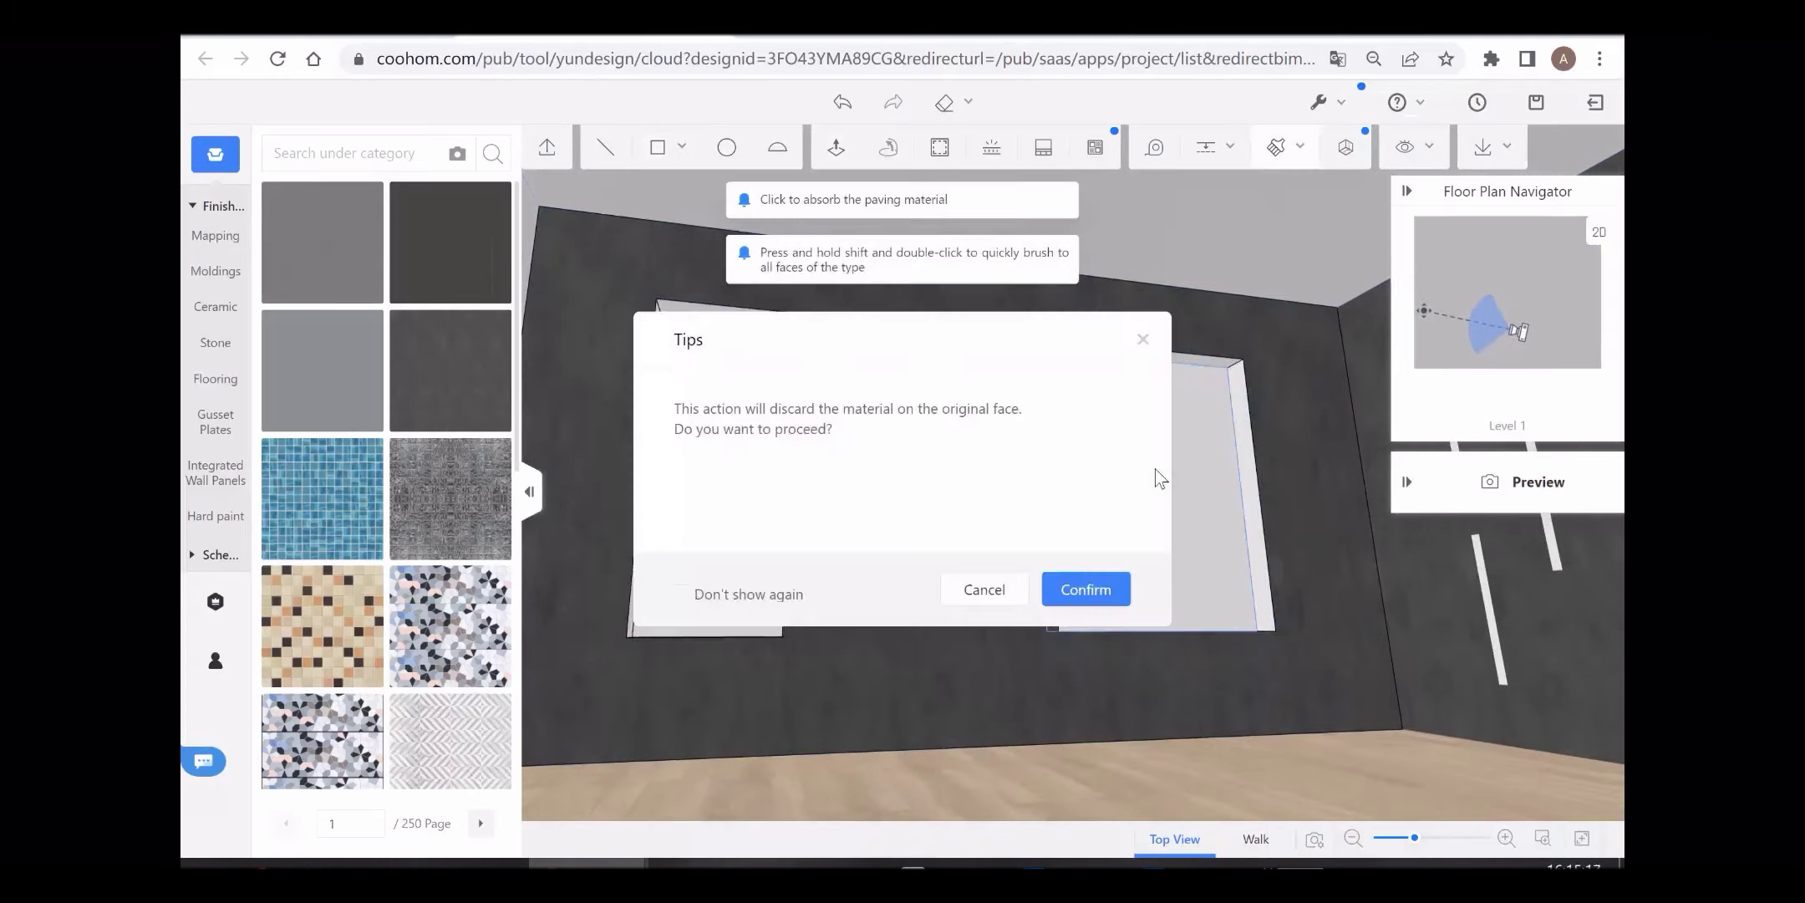
pyautogui.click(700, 593)
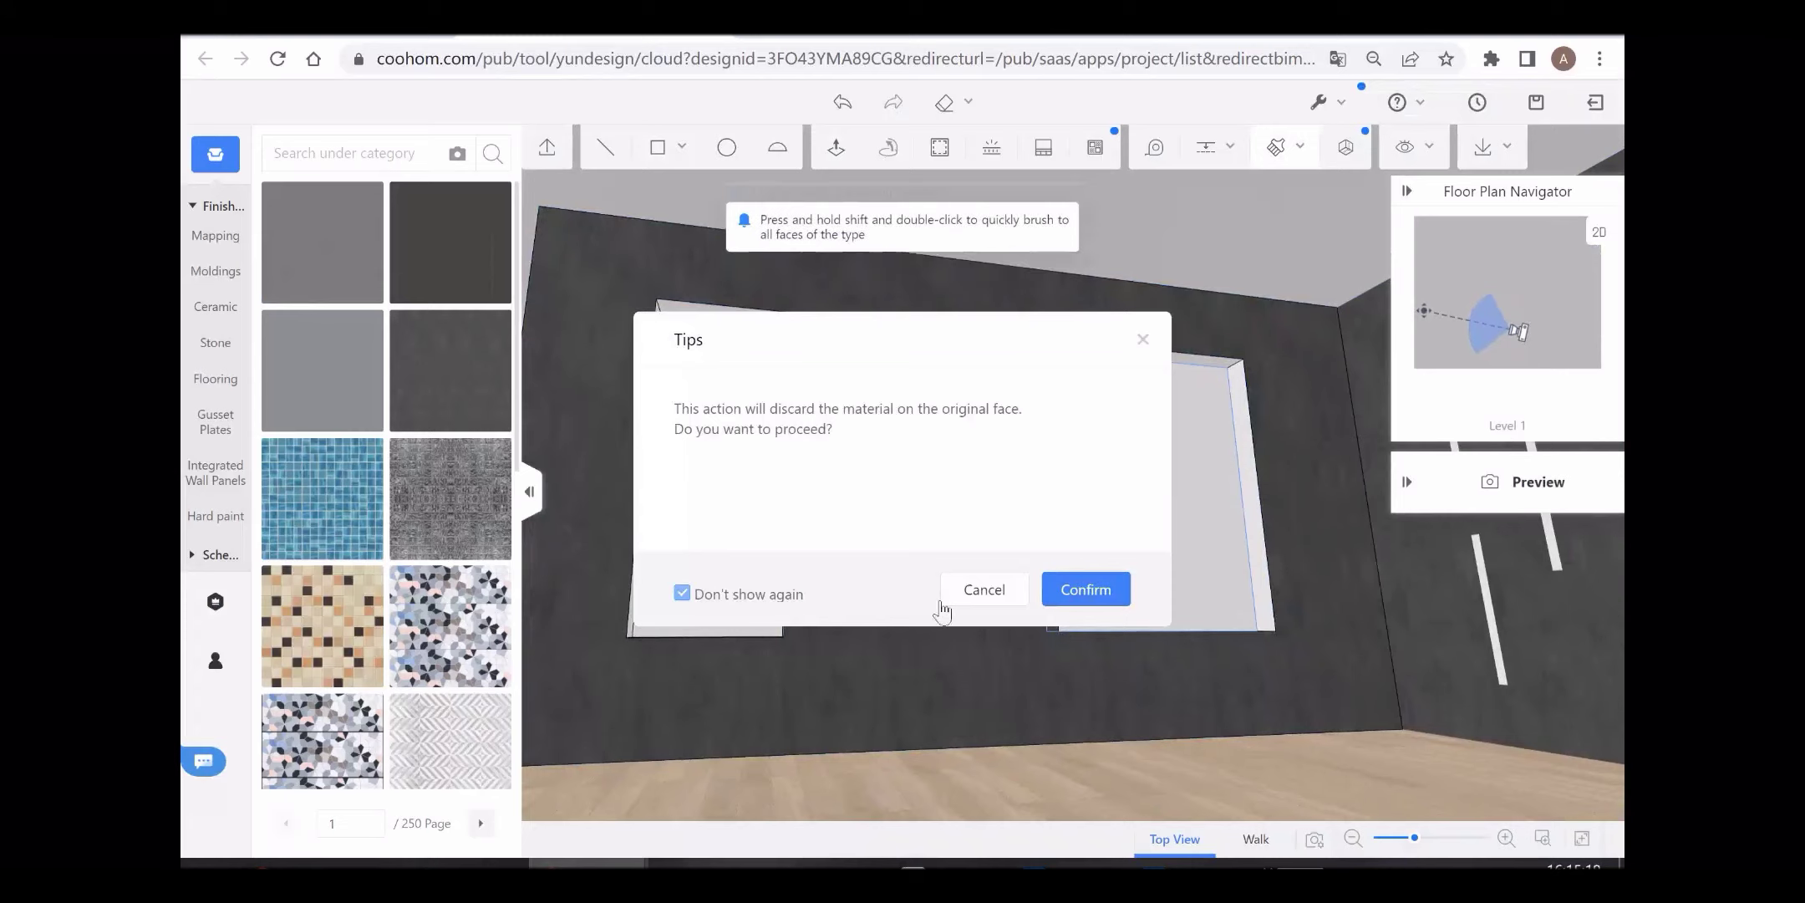
pyautogui.click(1078, 599)
pyautogui.click(758, 462)
pyautogui.moveTo(708, 466)
pyautogui.mouseDown(button='right')
pyautogui.moveTo(777, 466)
pyautogui.moveTo(793, 441)
pyautogui.mouseUp(button='right')
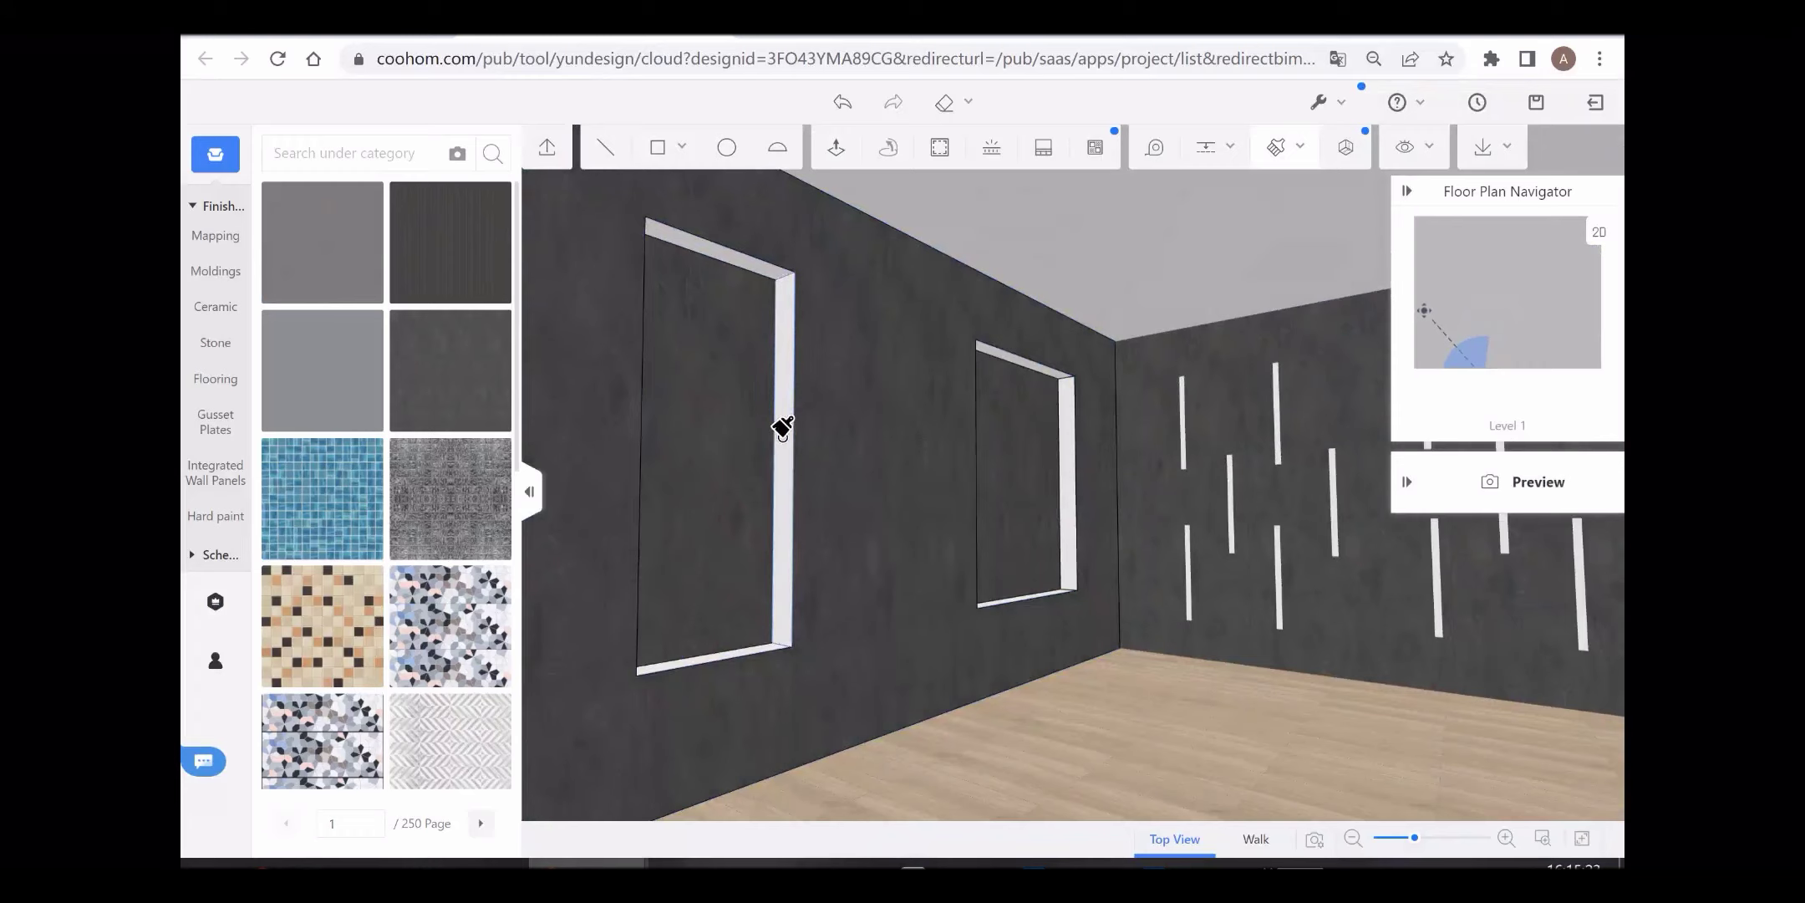
# Step: Configure a new light strip with a light orange colour and a slot 80 mm wide and 80 mm high
pyautogui.moveTo(1144, 556); pyautogui.dragTo(1013, 380, button='right')
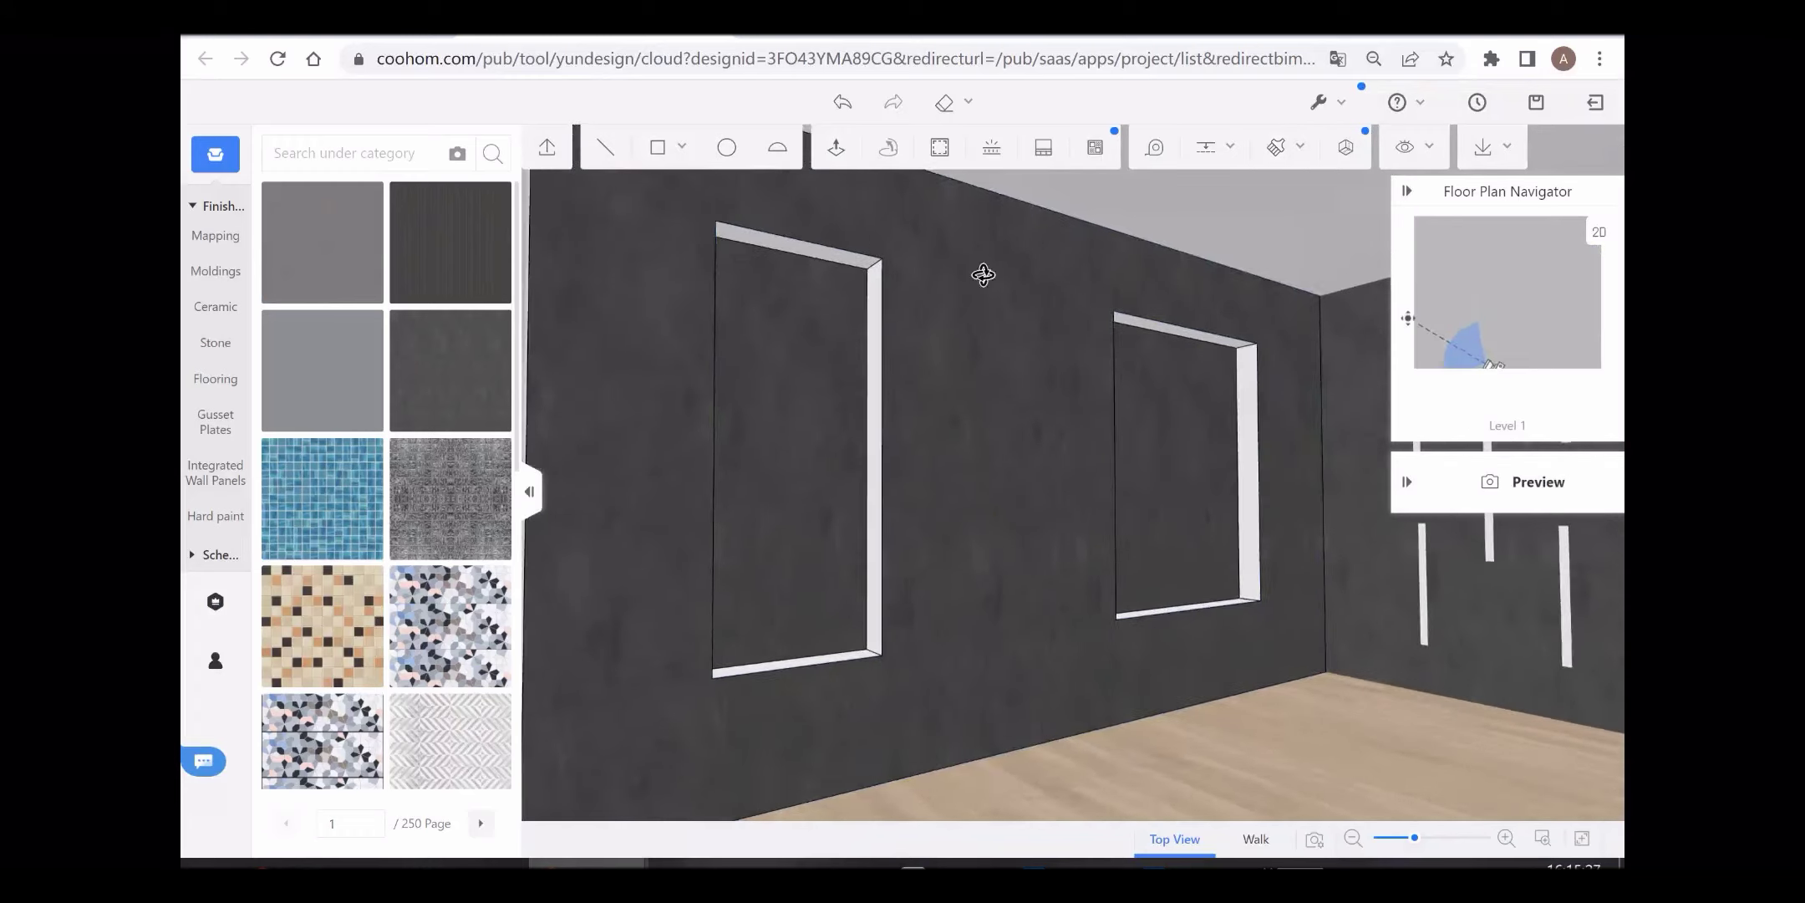
pyautogui.click(991, 148)
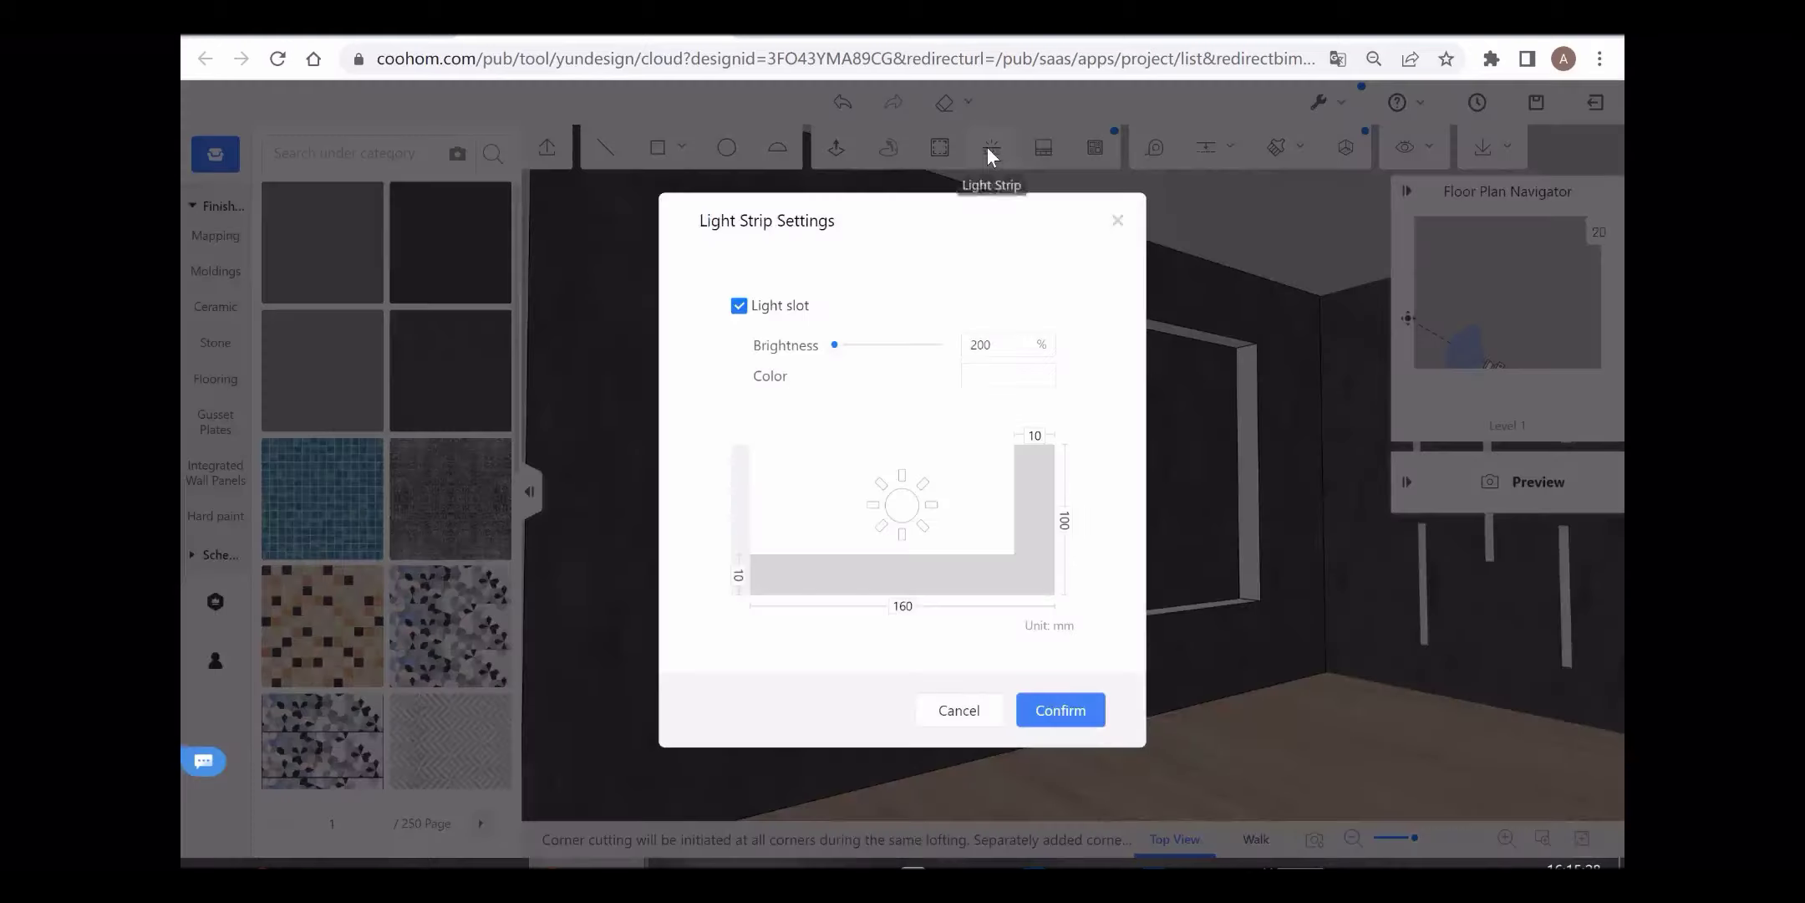
pyautogui.click(1000, 389)
pyautogui.click(1051, 420)
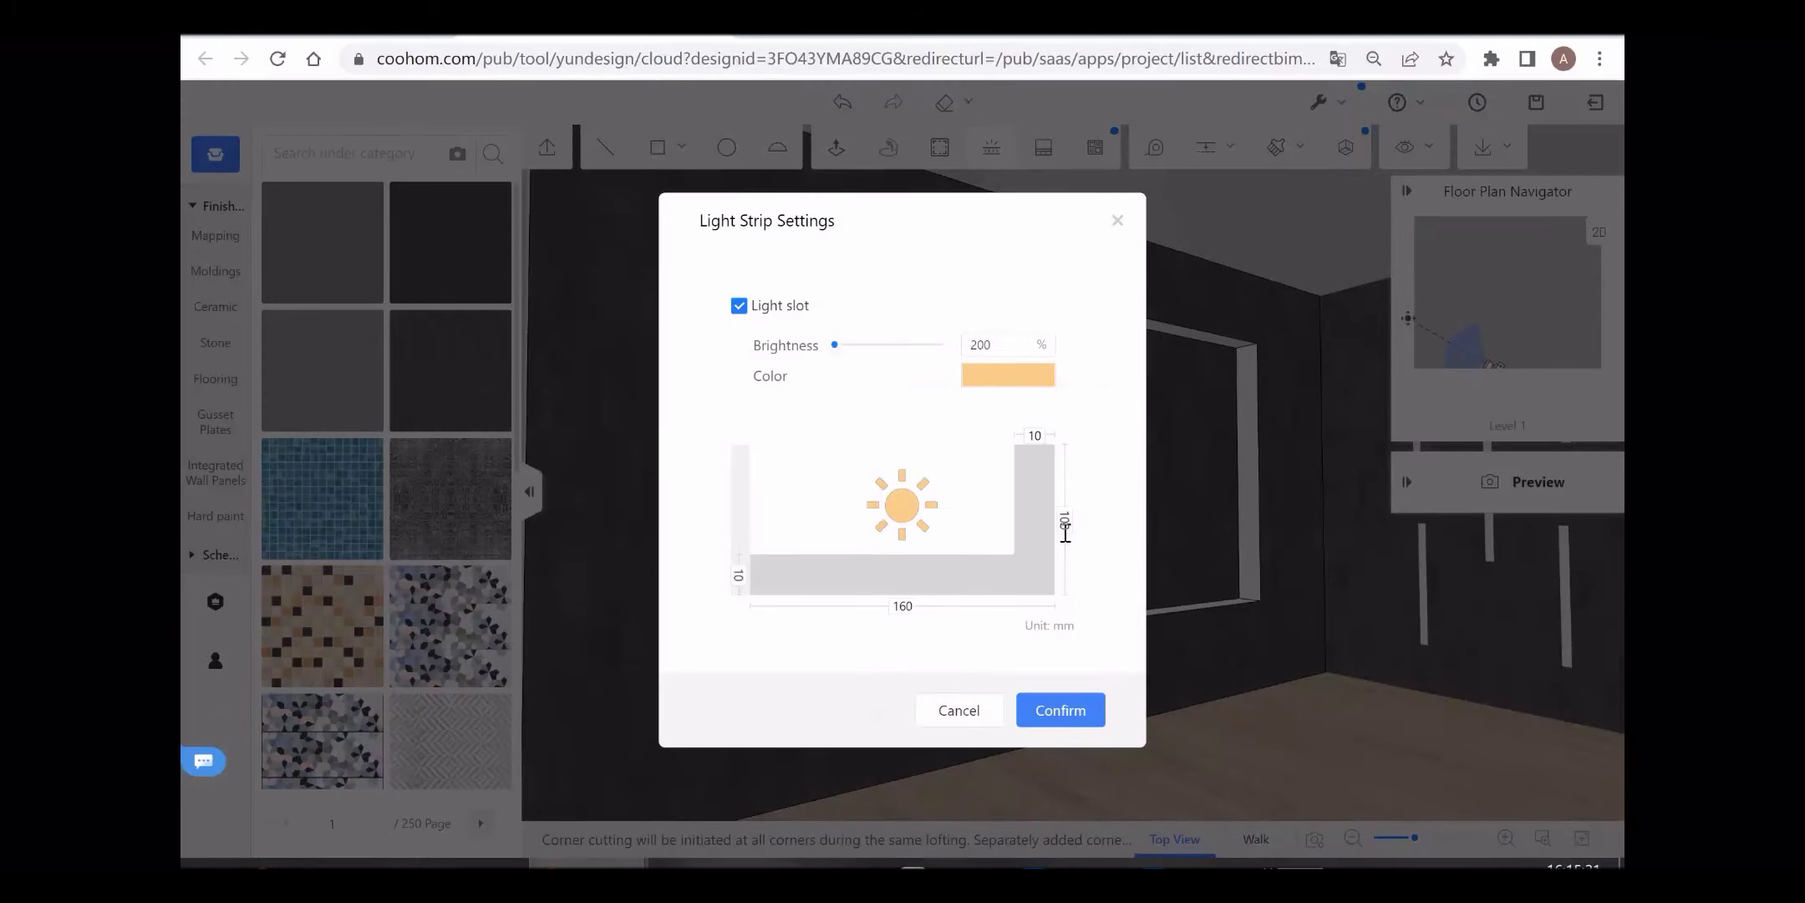
pyautogui.click(908, 608)
pyautogui.click(1064, 521)
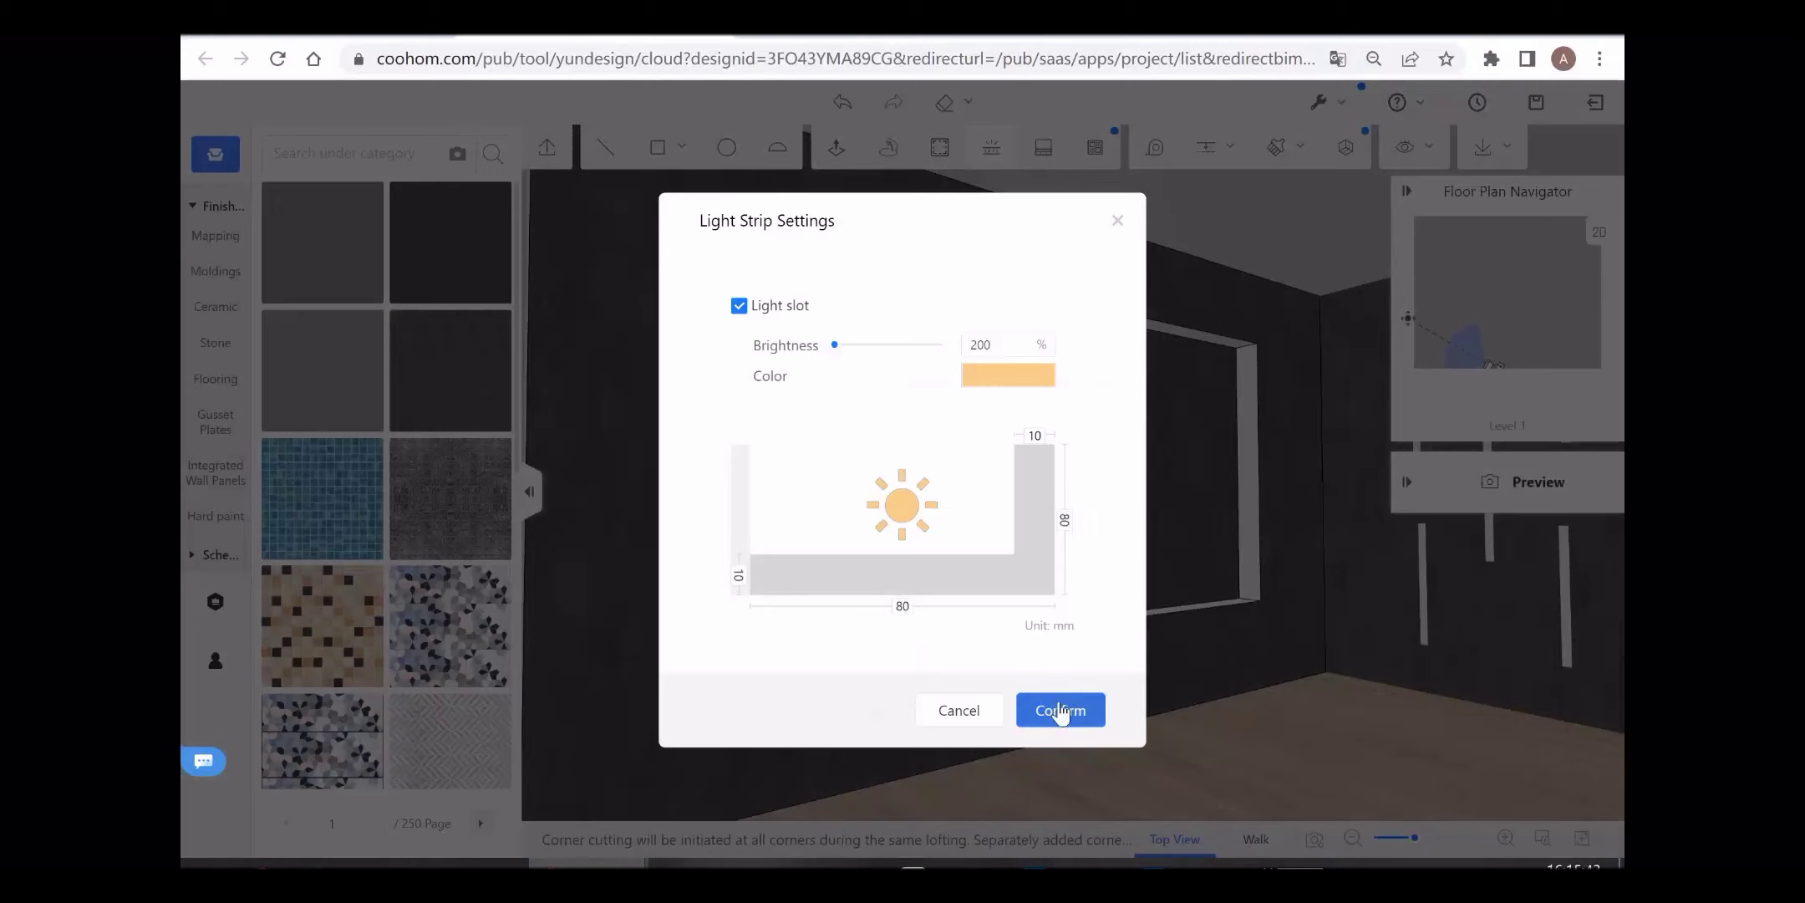
# Step: Place the configured light strip around the edges of the wider niche, finish the command and save the project
pyautogui.click(1059, 711)
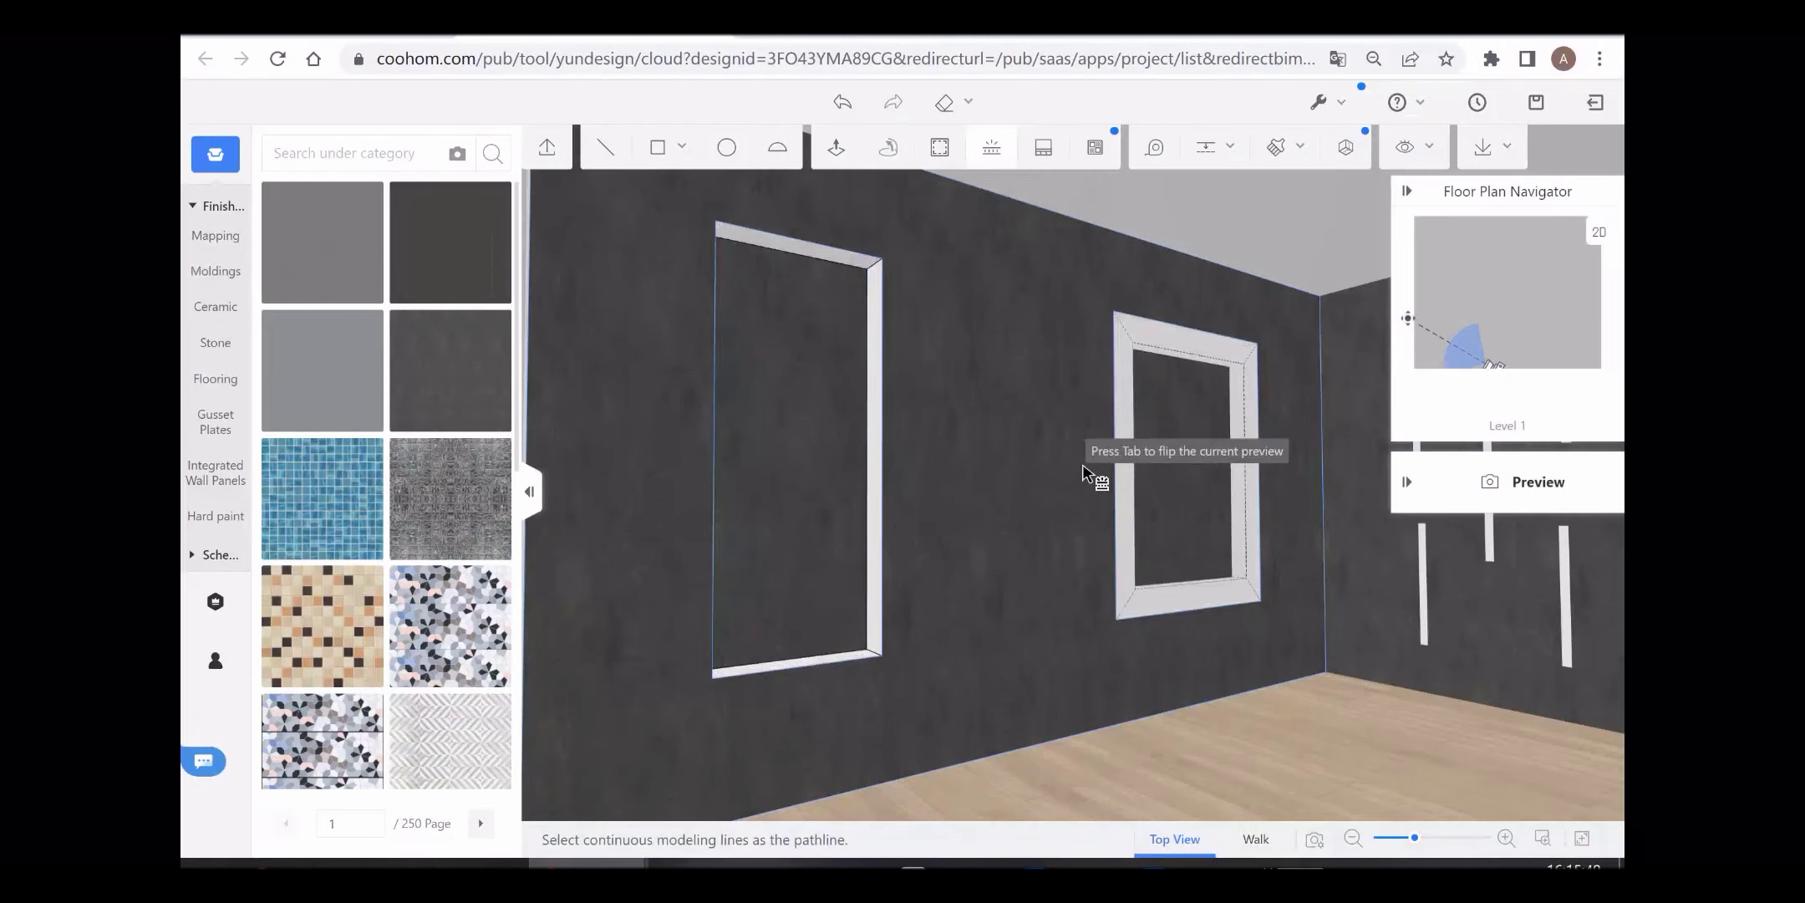
pyautogui.press('Escape')
pyautogui.hotkey('ctrl', 's')
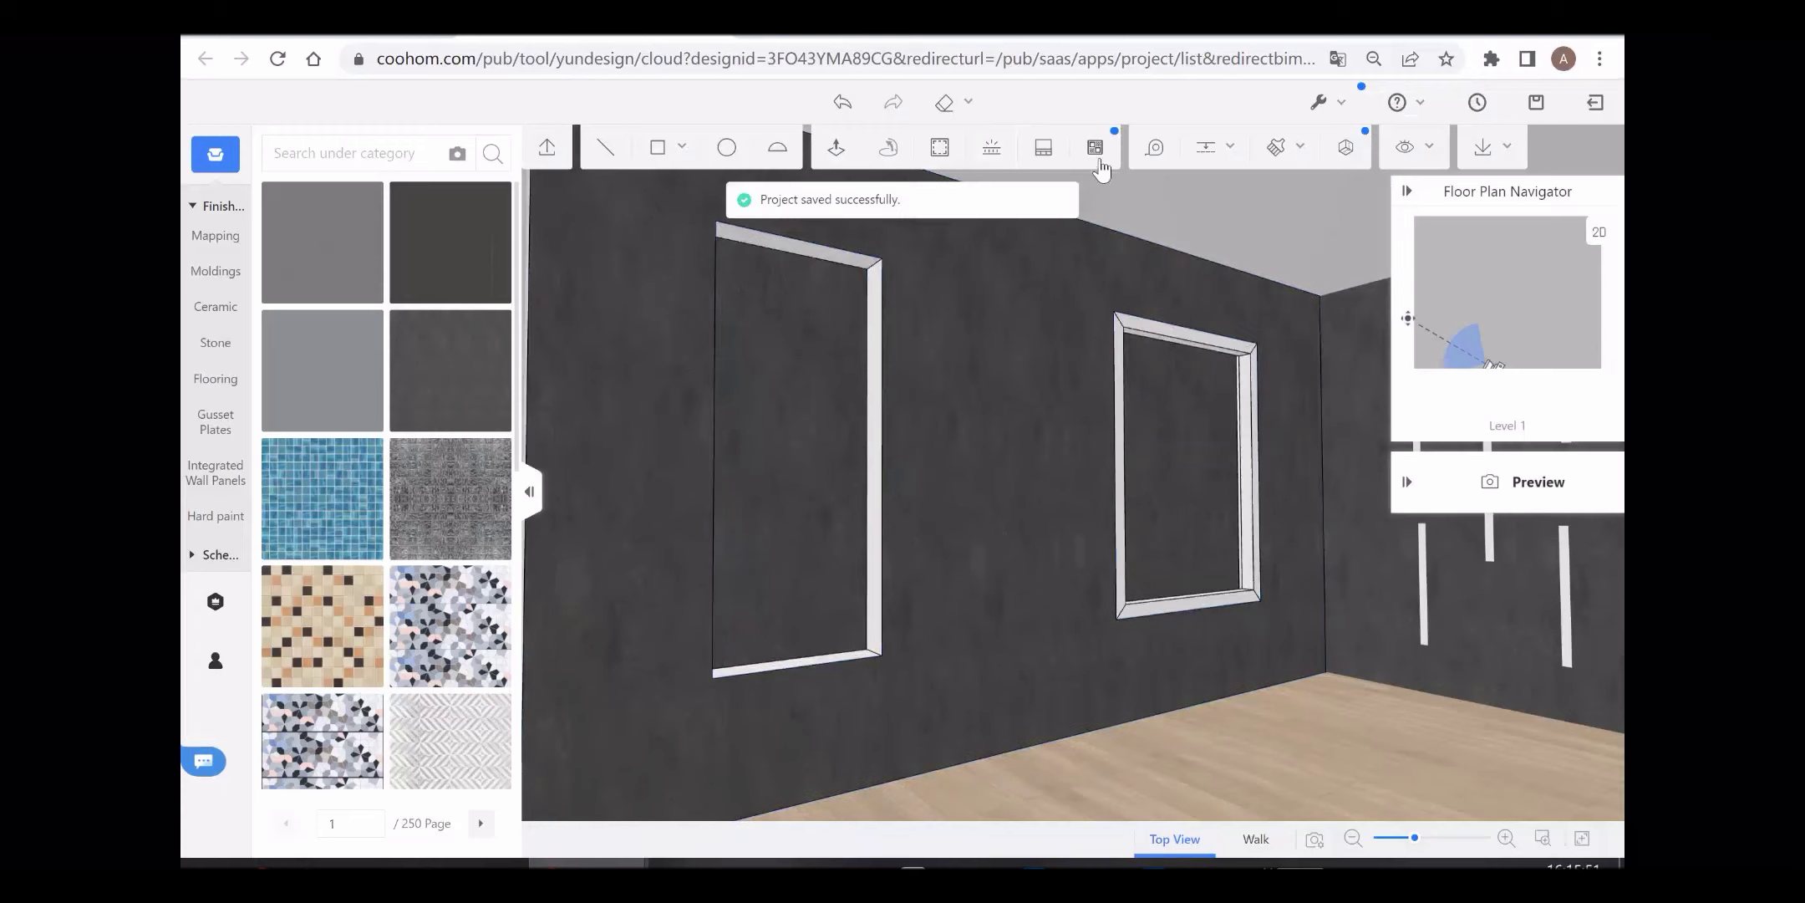
# Step: Configure a new light strip with a saturated blue colour and a resized slot, and place it around the edges of the narrower niche
pyautogui.click(1003, 157)
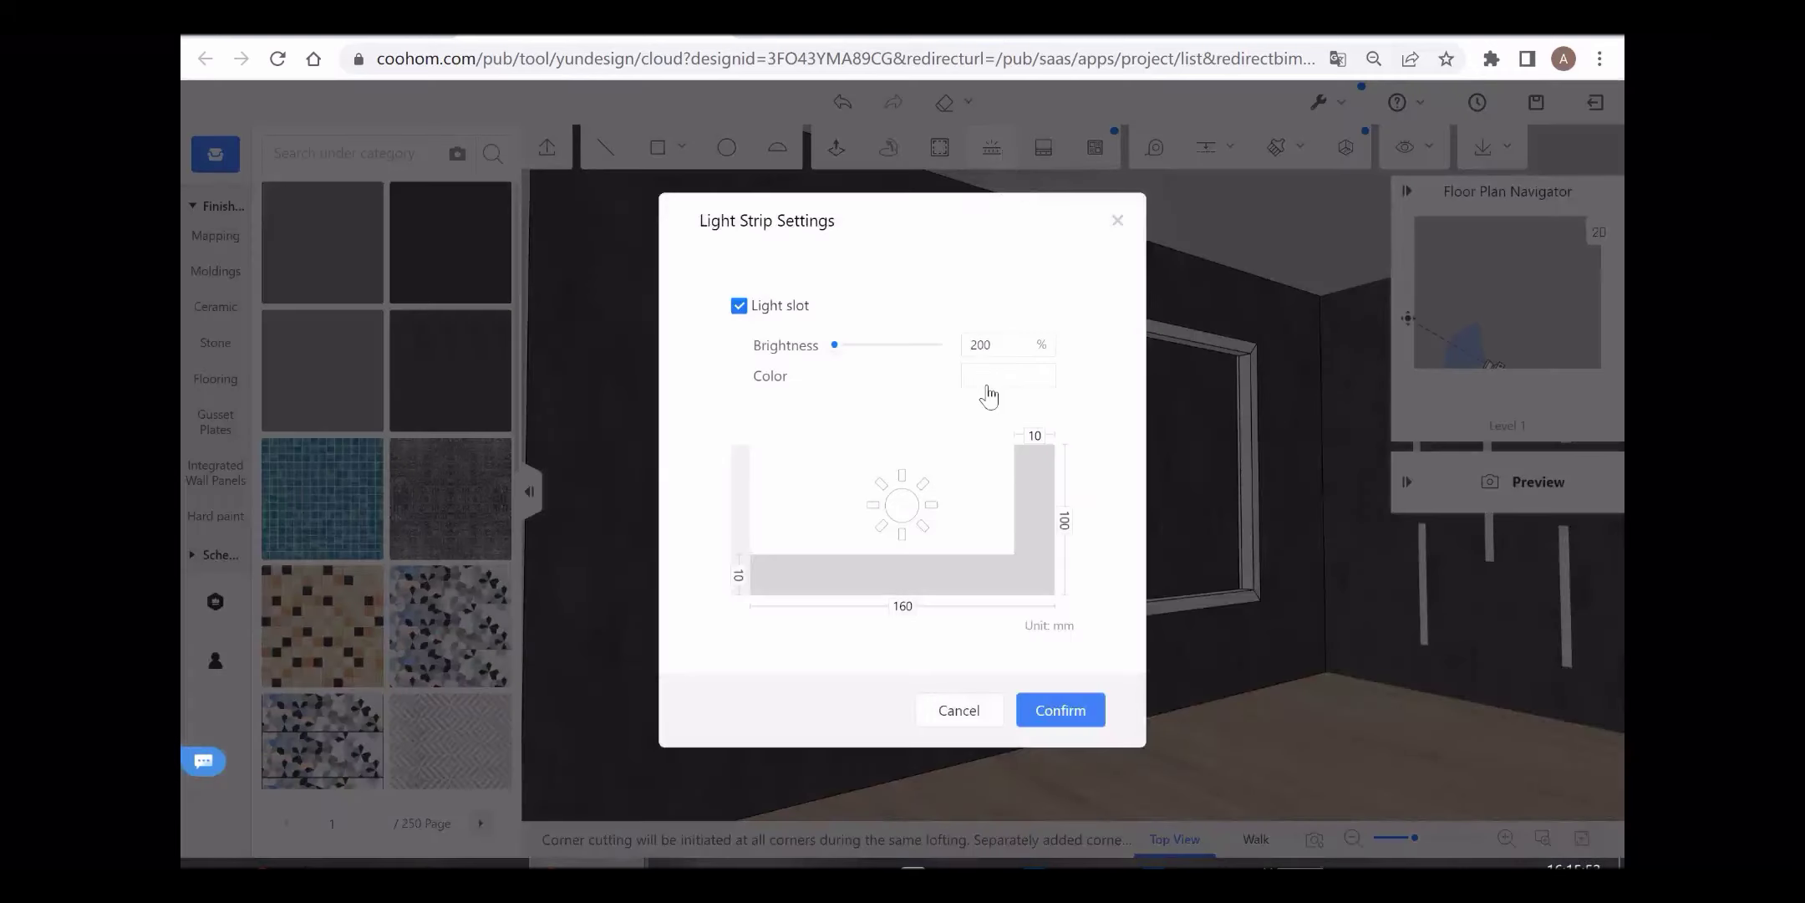
pyautogui.click(990, 377)
pyautogui.click(987, 424)
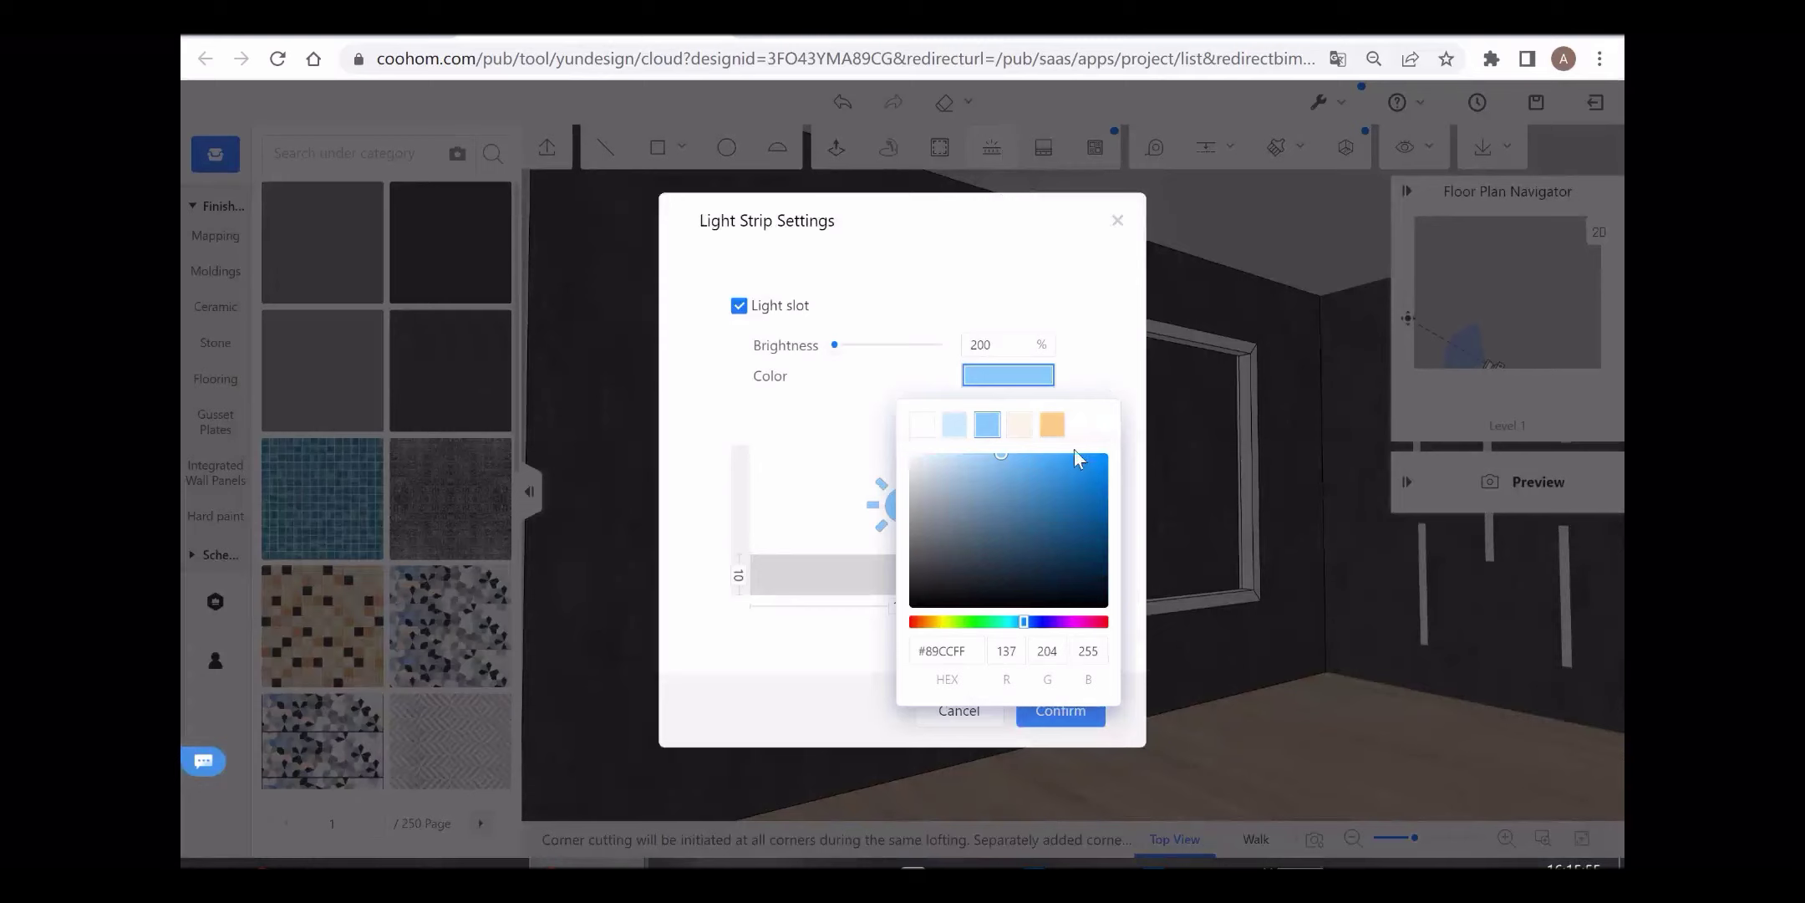
pyautogui.click(1077, 462)
pyautogui.click(1111, 351)
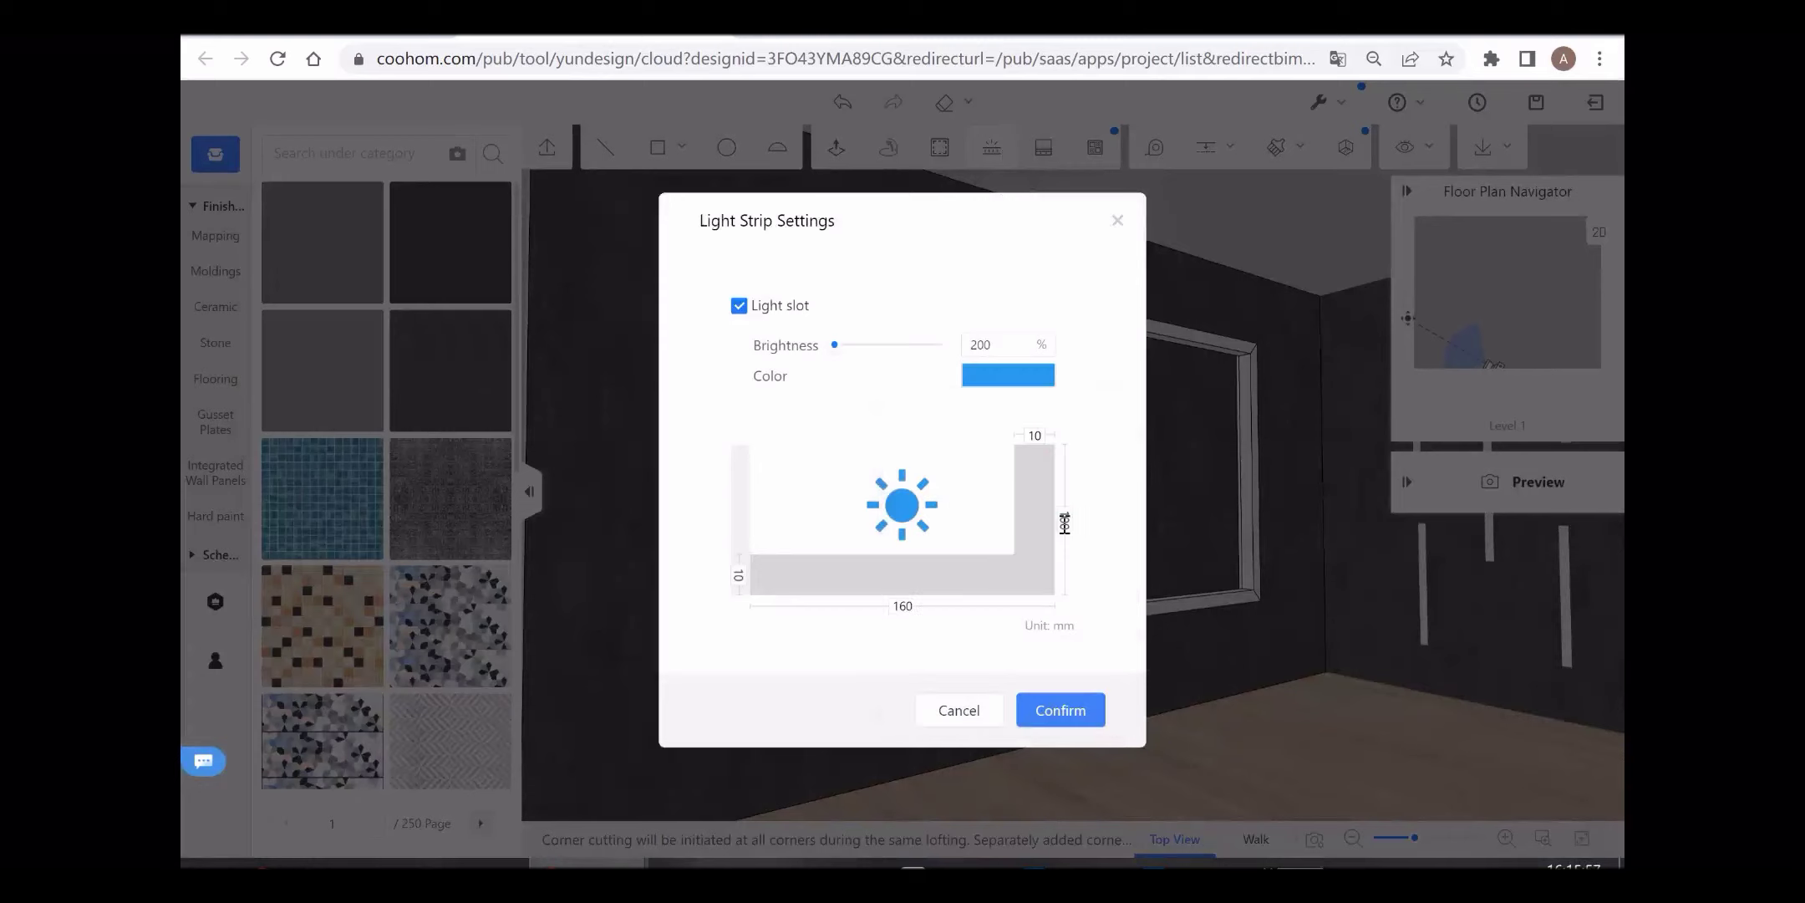
pyautogui.click(974, 607)
pyautogui.click(1060, 713)
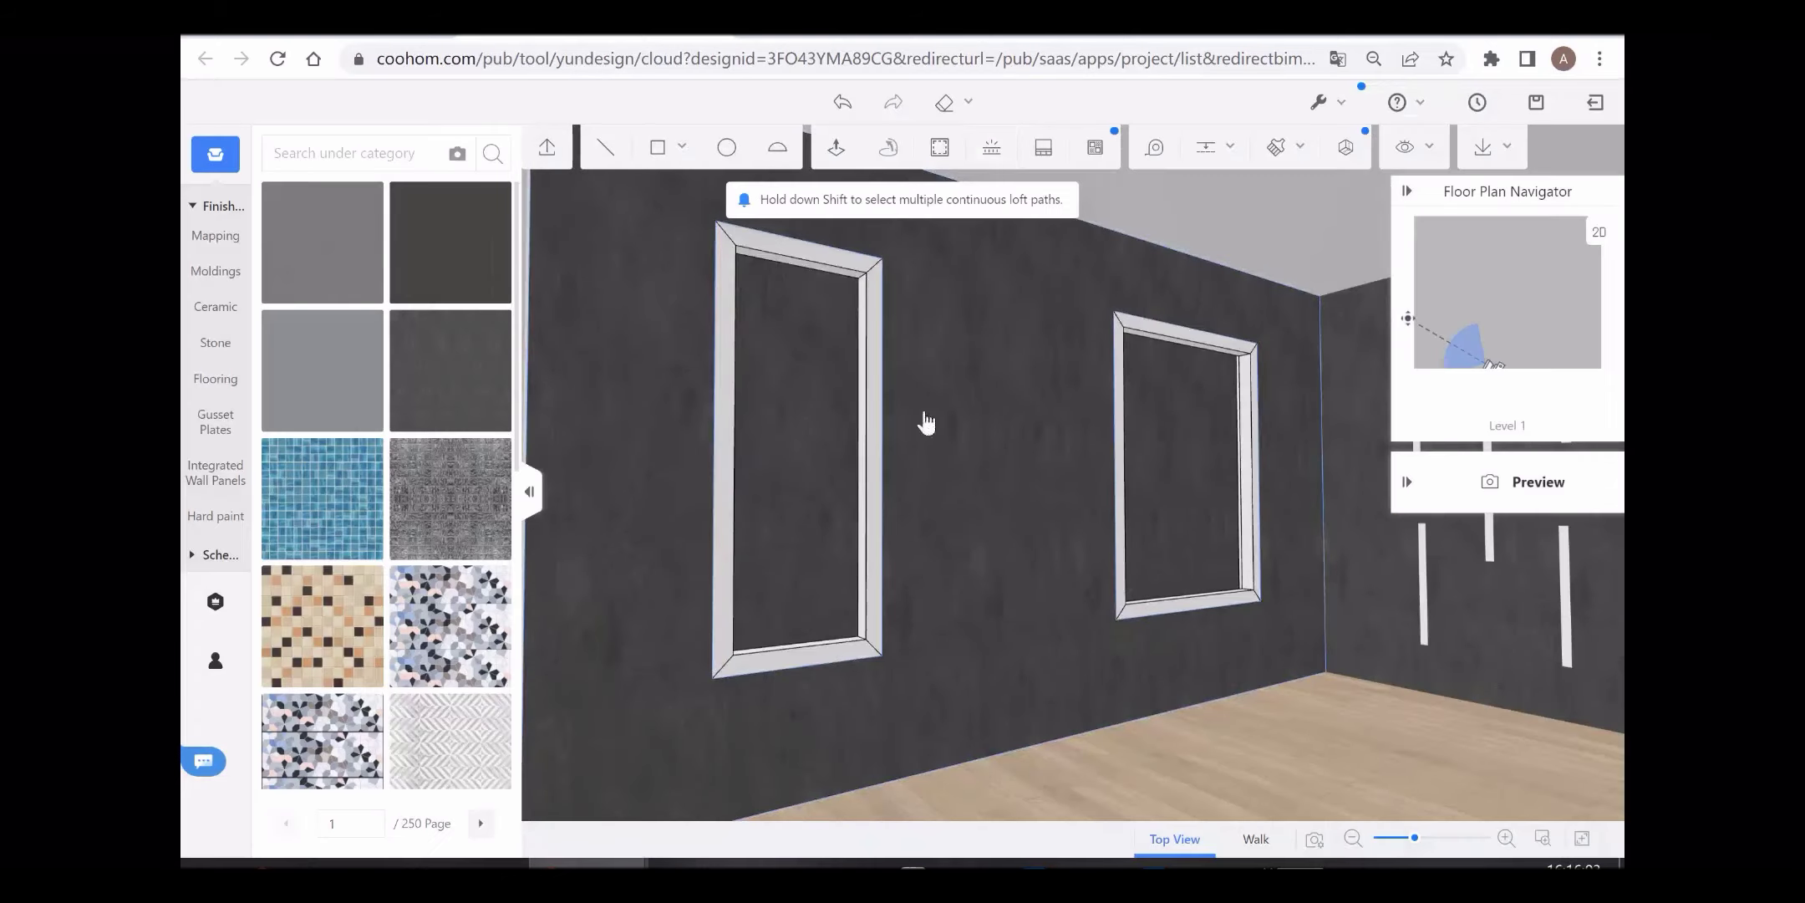
# Step: Pick up the dark grey wall material and apply it to the white light strip slot faces around the narrower niche
pyautogui.moveTo(1040, 535); pyautogui.dragTo(1027, 611)
pyautogui.scroll(2, 967, 568)
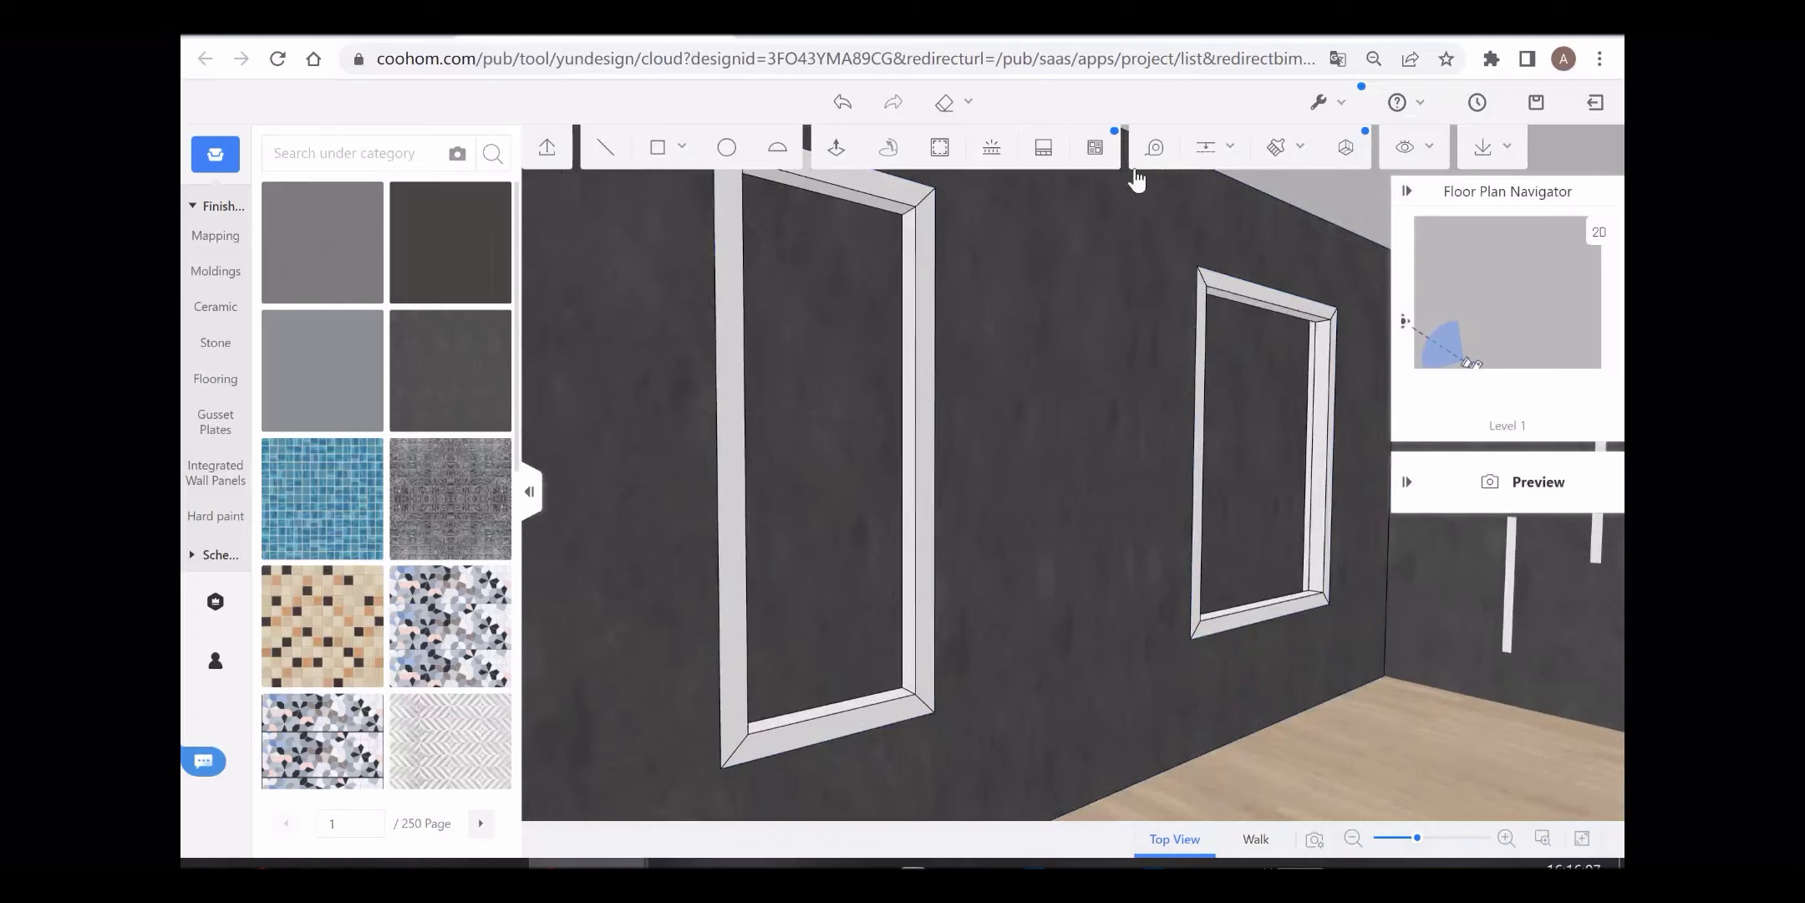
pyautogui.click(1276, 148)
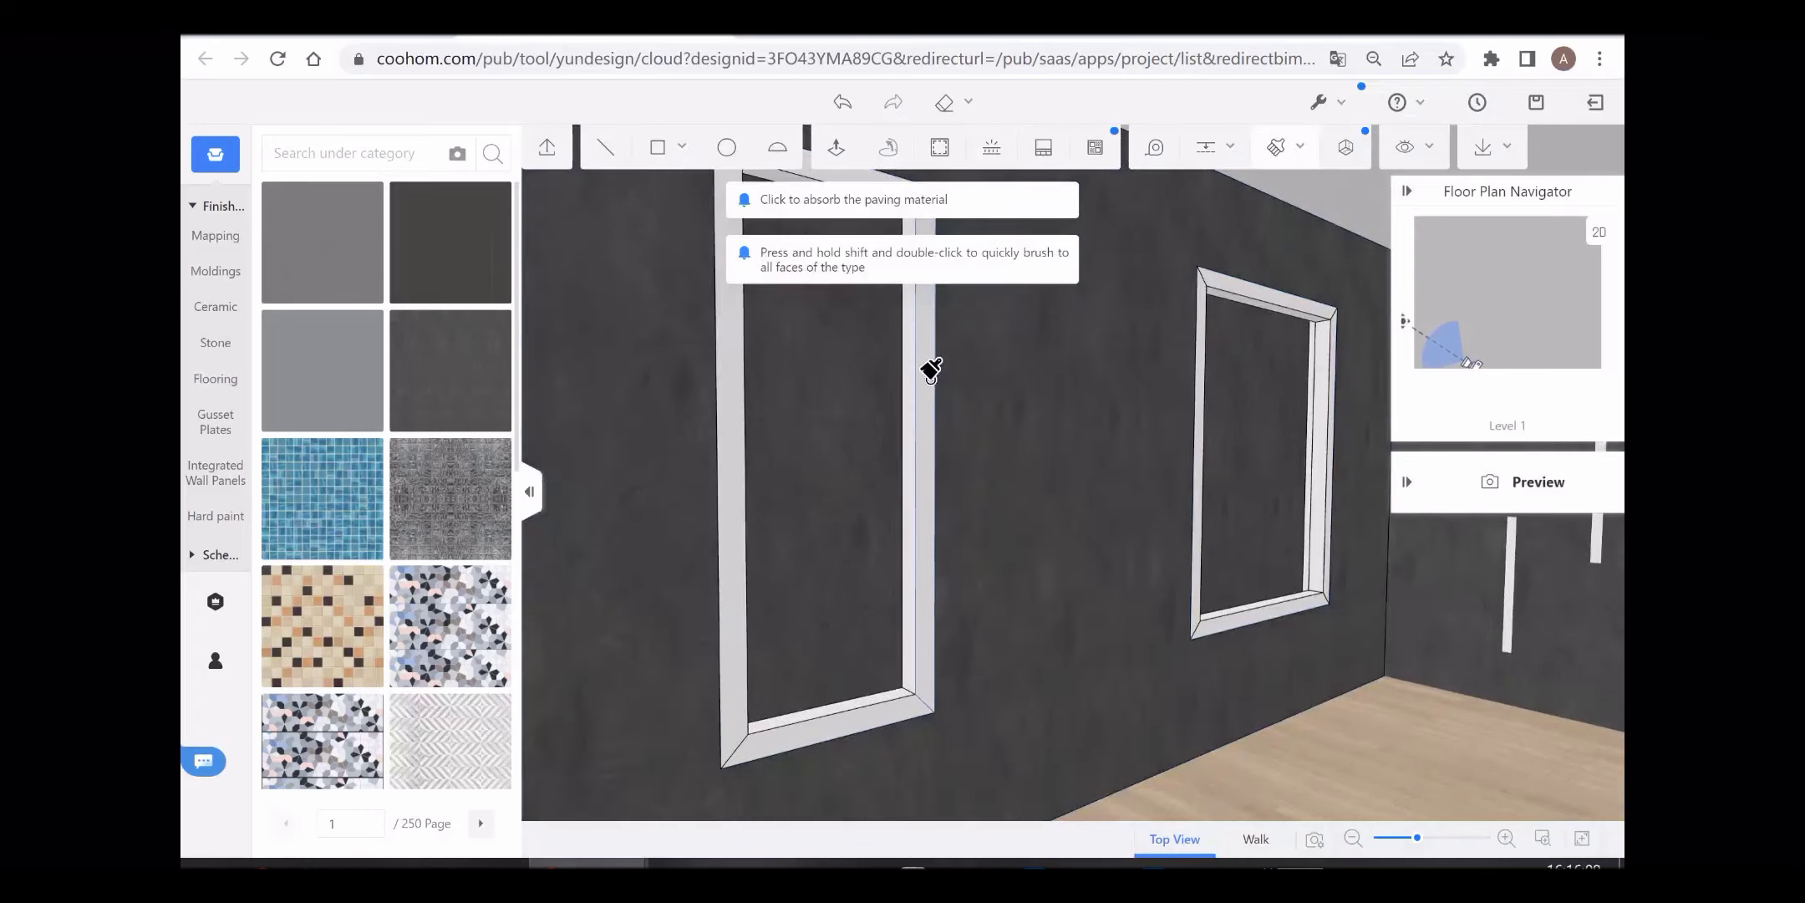
pyautogui.moveTo(910, 463); pyautogui.dragTo(963, 746)
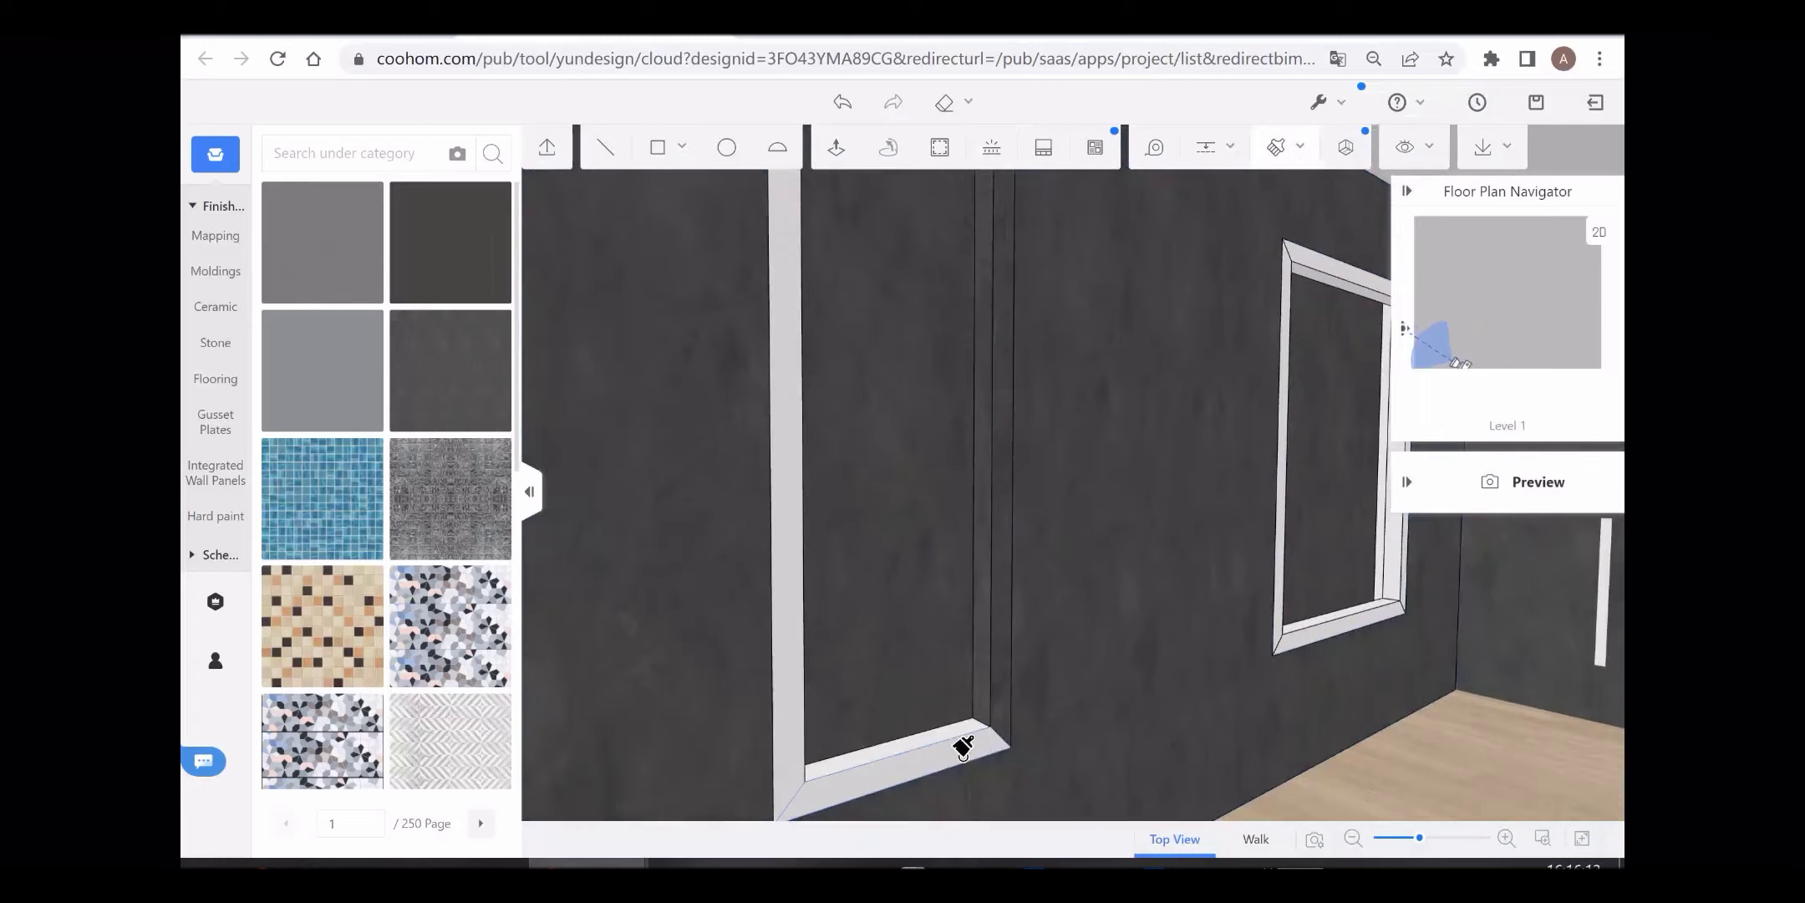
pyautogui.click(954, 729)
pyautogui.scroll(1, 956, 730)
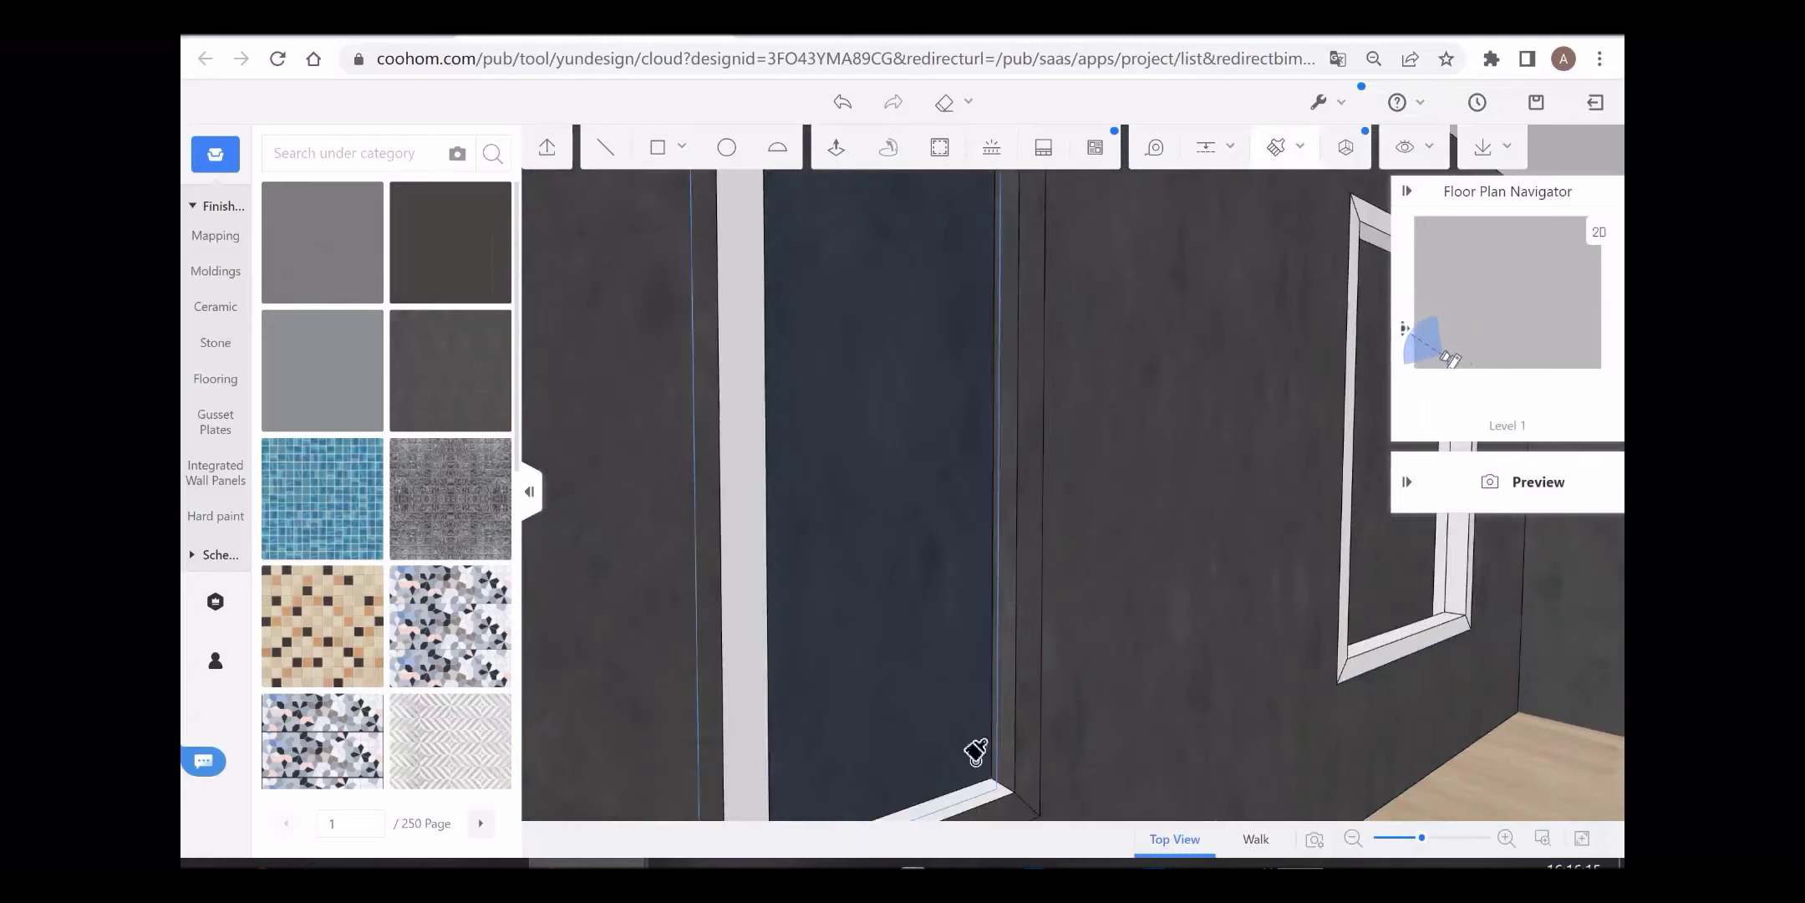
pyautogui.click(970, 784)
pyautogui.moveTo(1024, 764)
pyautogui.mouseDown()
pyautogui.moveTo(1005, 681)
pyautogui.moveTo(729, 625)
pyautogui.moveTo(1245, 722)
pyautogui.moveTo(978, 701)
pyautogui.moveTo(957, 682)
pyautogui.moveTo(1043, 540)
pyautogui.moveTo(1099, 600)
pyautogui.moveTo(1120, 552)
pyautogui.mouseUp()
pyautogui.moveTo(1120, 552); pyautogui.dragTo(971, 440, button='right')
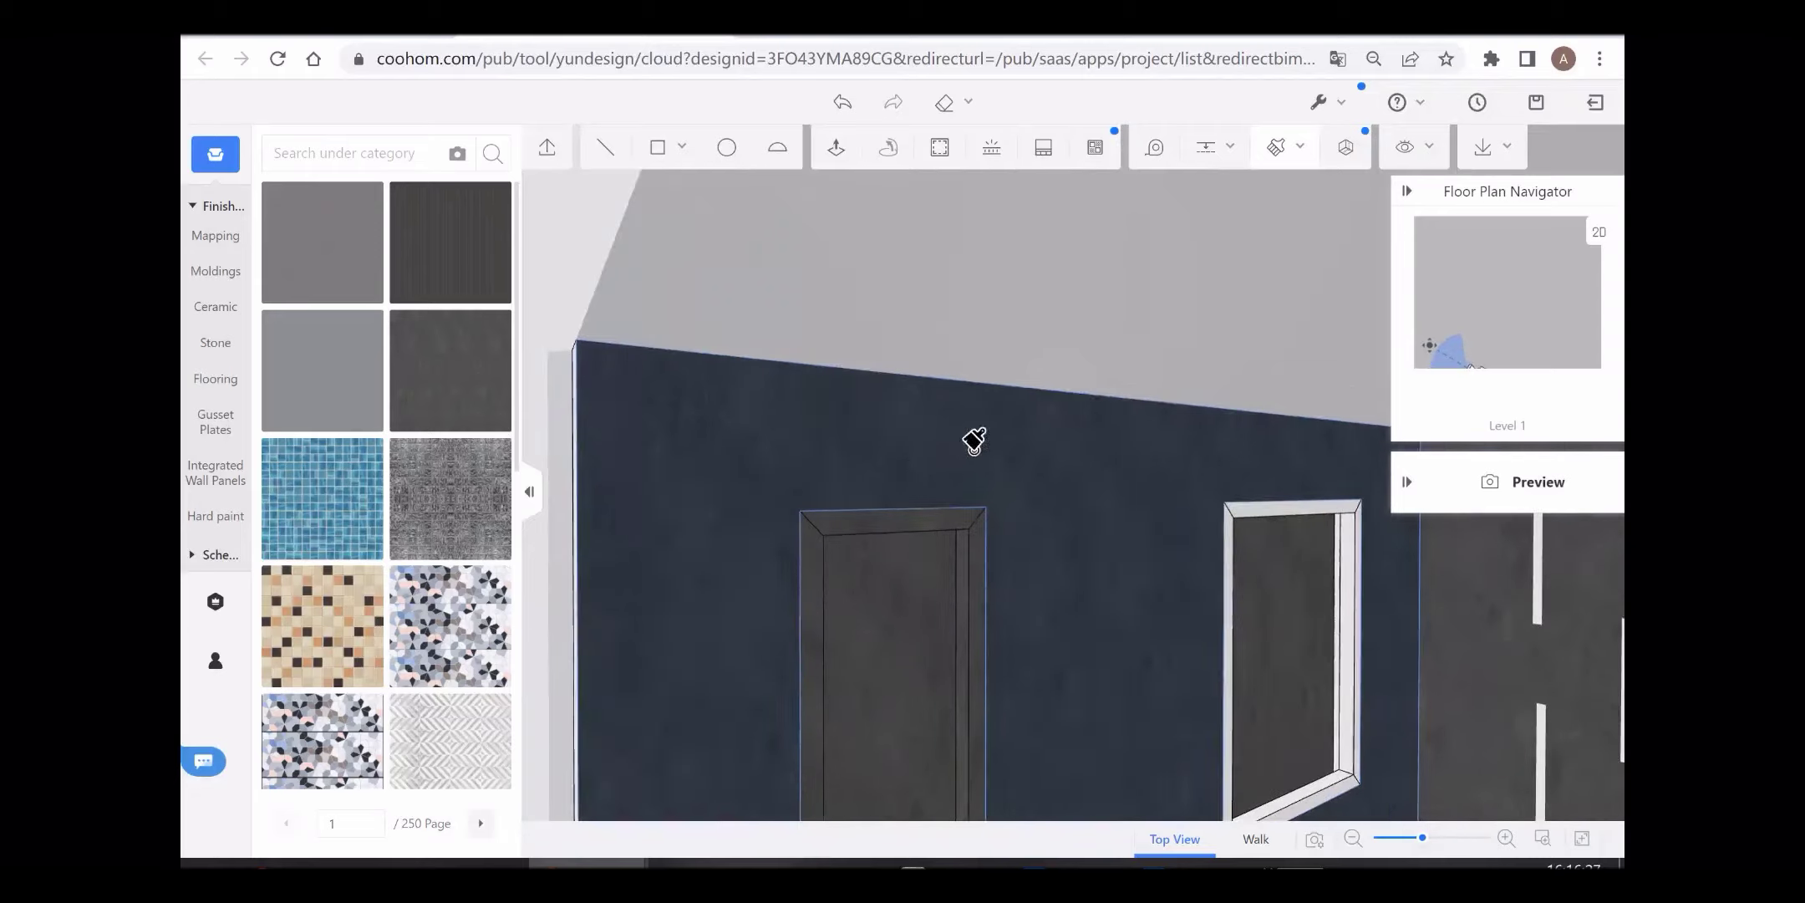
pyautogui.press('Escape')
# Step: Ungroup the niche wall and apply its dark grey material to all light strip slot faces around the wider niche
pyautogui.moveTo(1138, 560)
pyautogui.mouseDown()
pyautogui.moveTo(1105, 575)
pyautogui.moveTo(1201, 641)
pyautogui.moveTo(564, 443)
pyautogui.moveTo(1281, 628)
pyautogui.moveTo(1101, 596)
pyautogui.moveTo(1201, 584)
pyautogui.moveTo(1055, 621)
pyautogui.moveTo(1087, 623)
pyautogui.moveTo(1068, 637)
pyautogui.moveTo(996, 495)
pyautogui.mouseUp()
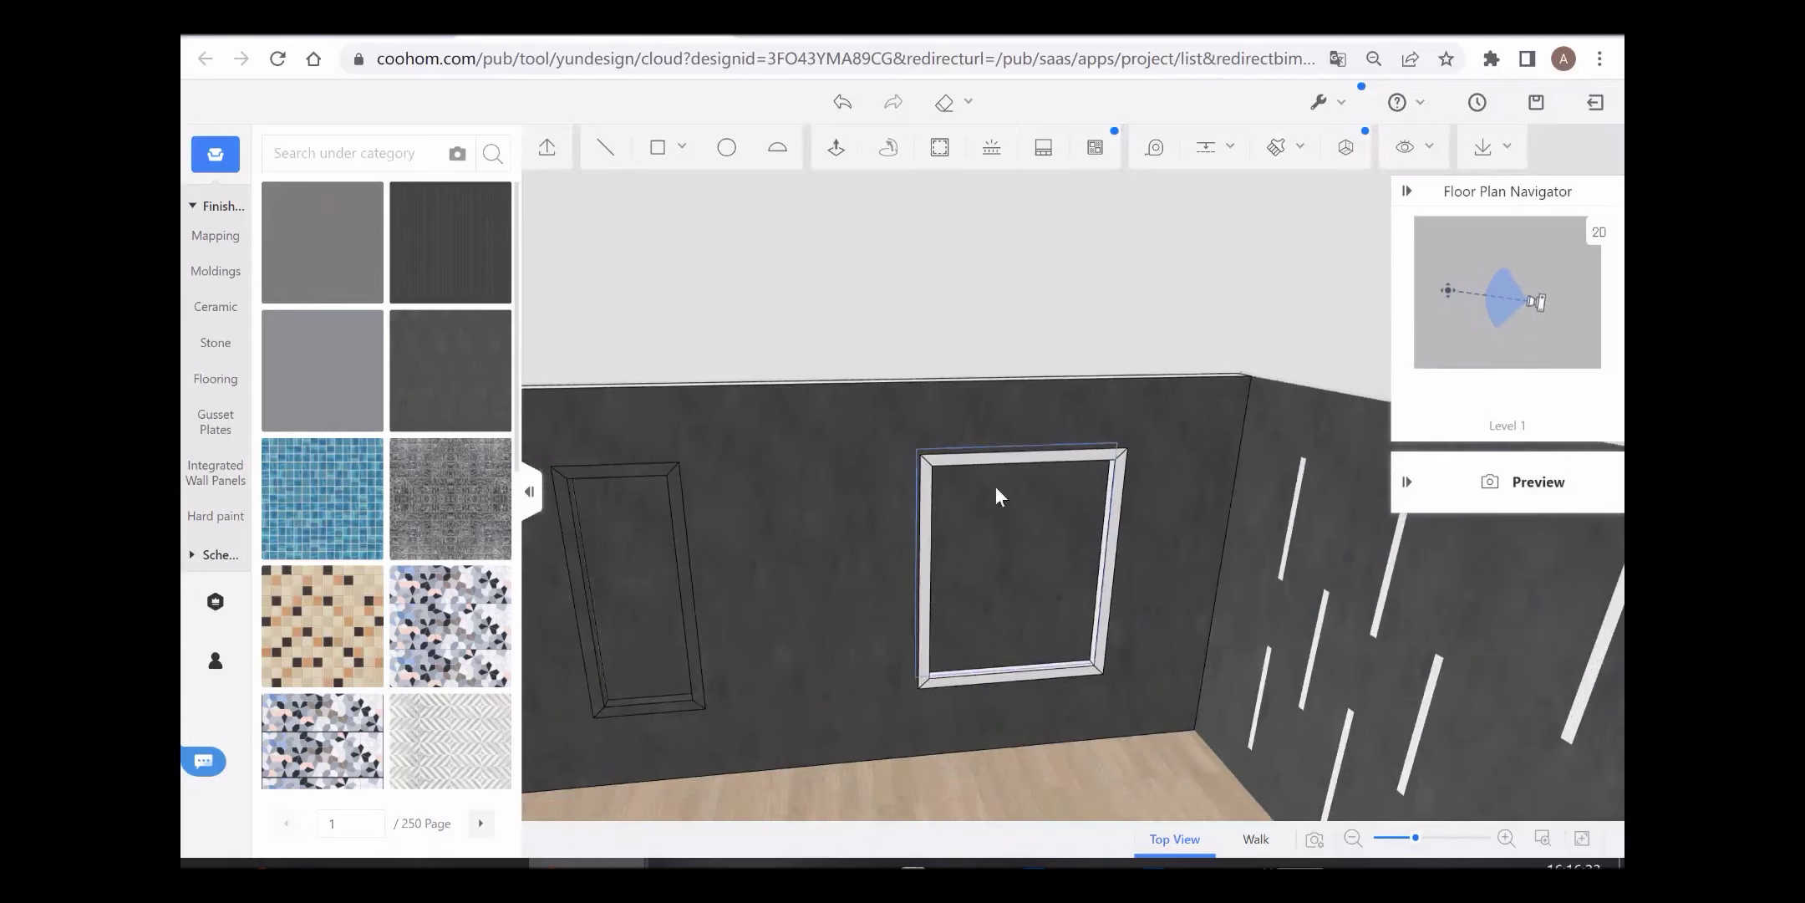
pyautogui.click(1168, 761)
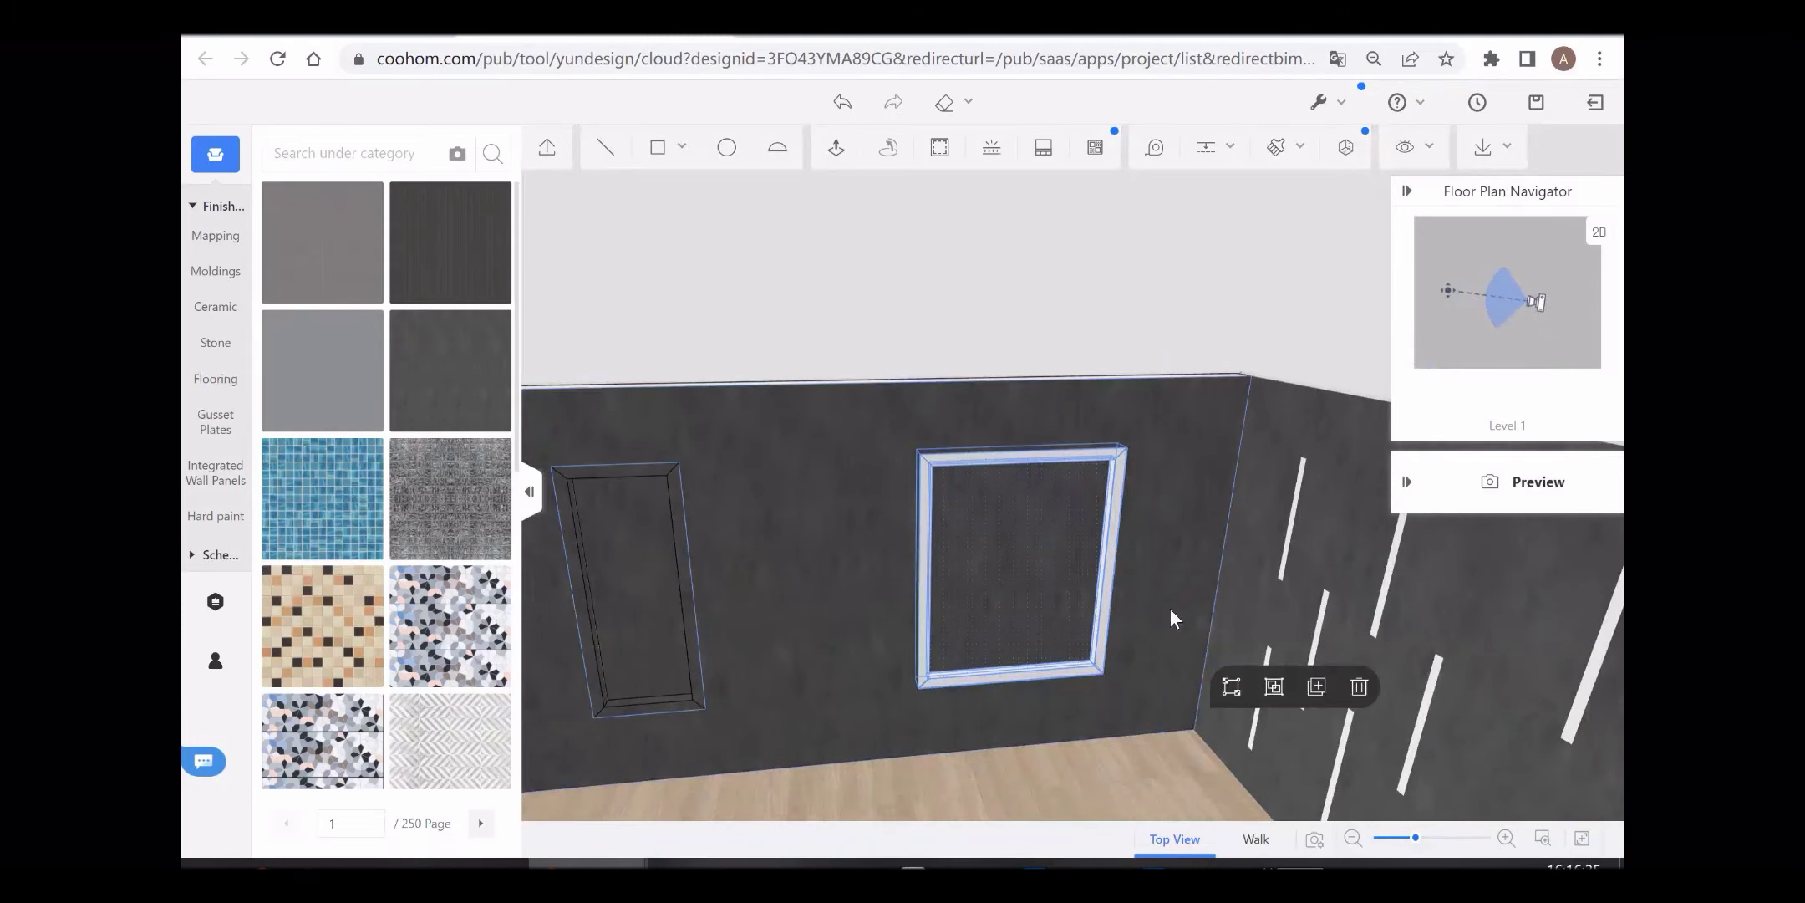
pyautogui.click(1274, 686)
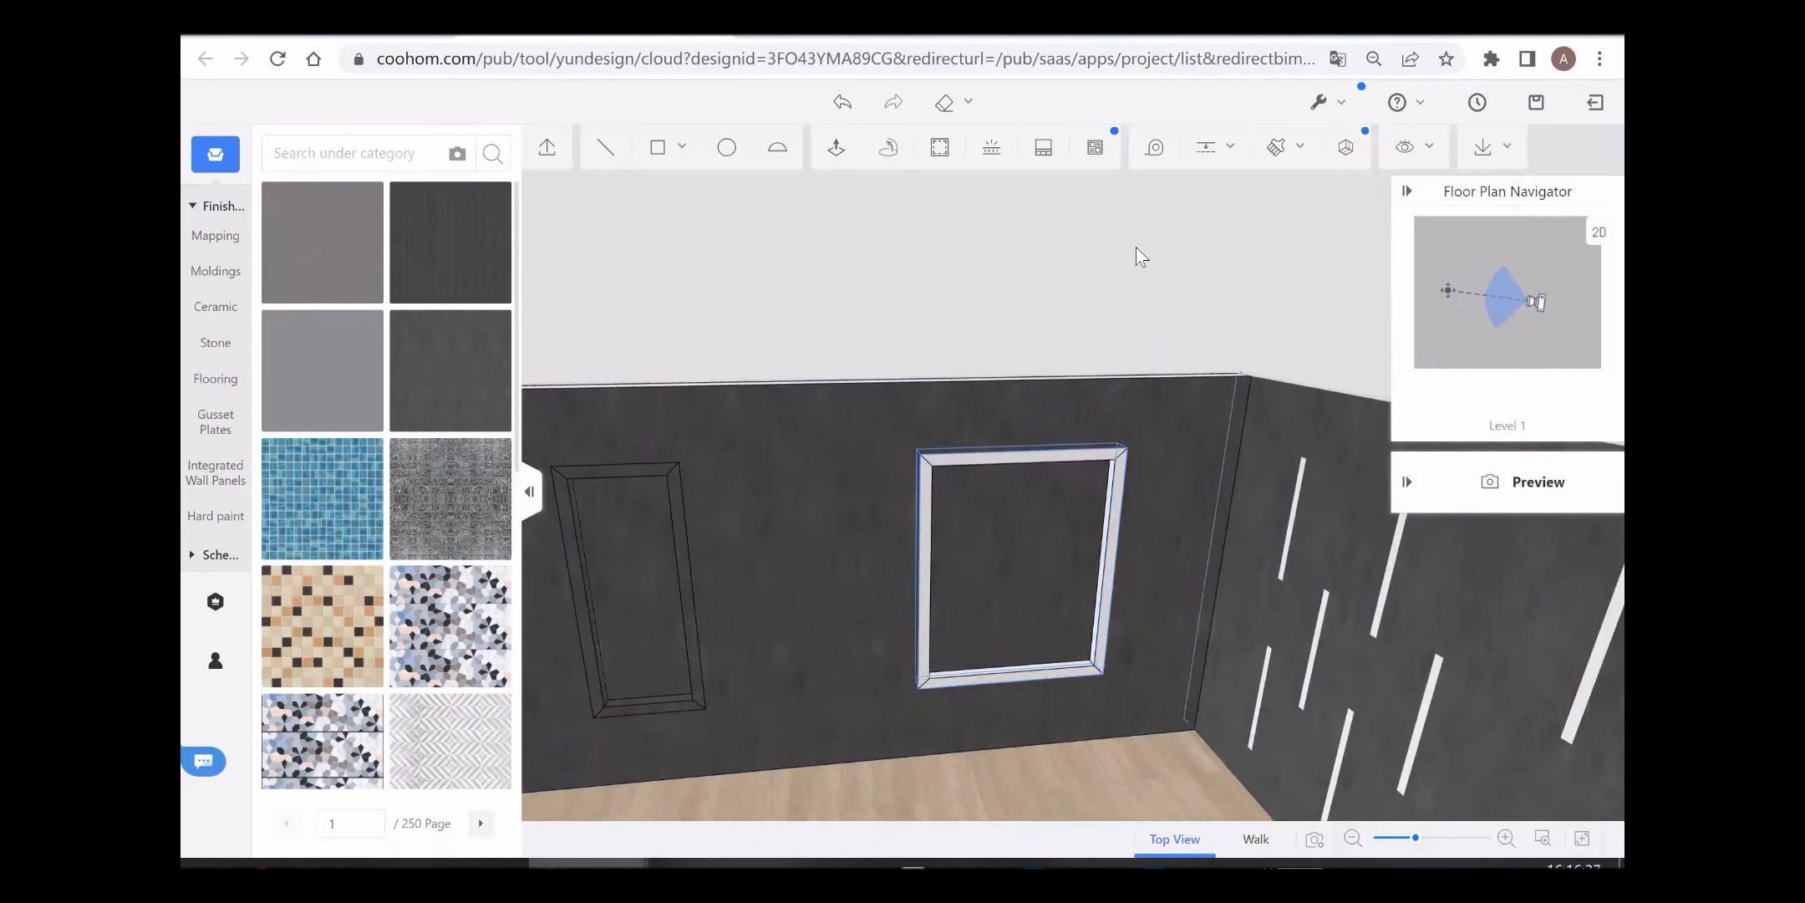
pyautogui.click(1276, 148)
pyautogui.click(1157, 495)
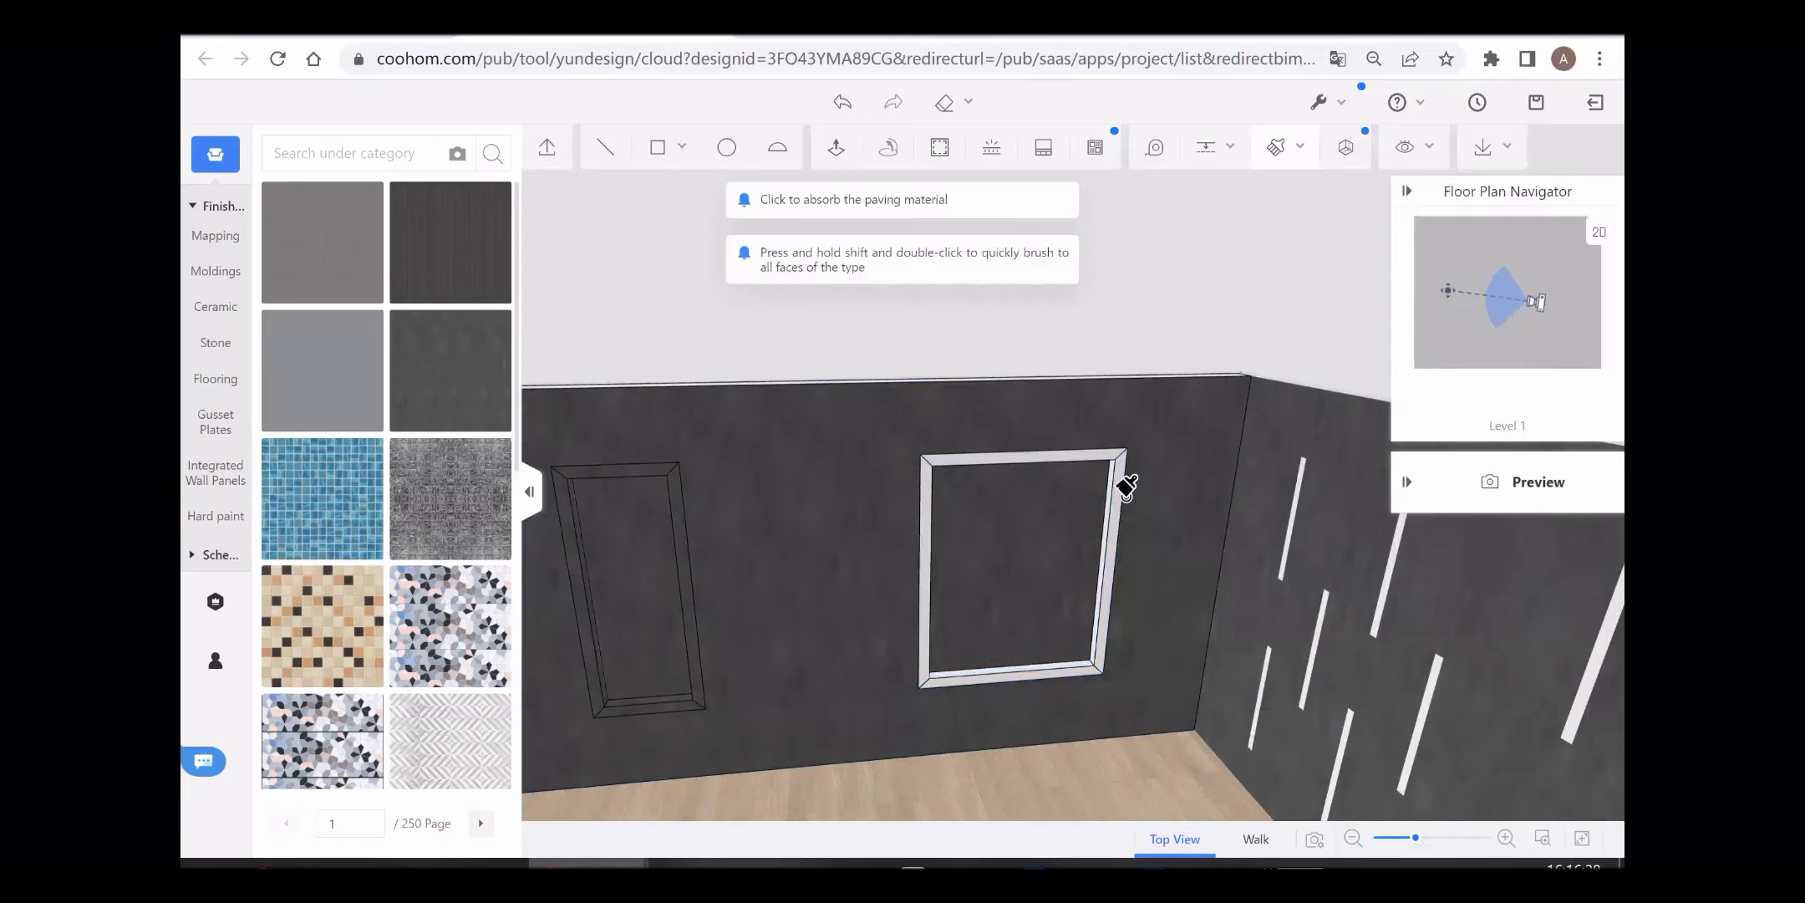
pyautogui.click(1120, 468)
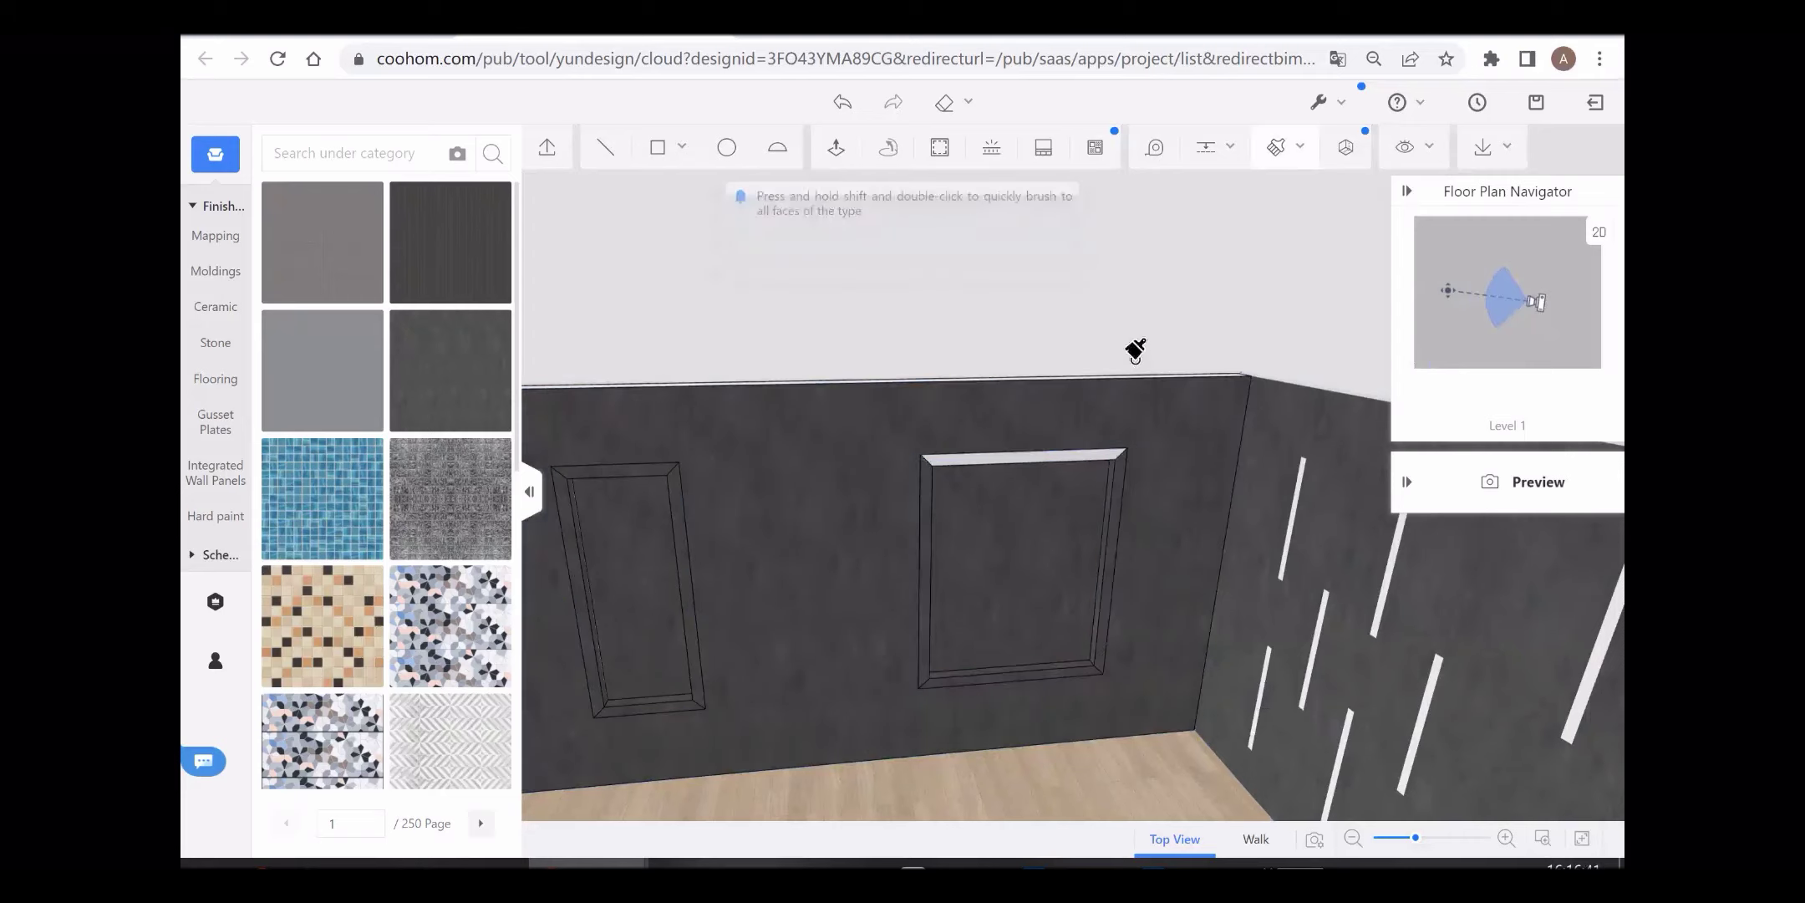
pyautogui.moveTo(1158, 577); pyautogui.dragTo(1084, 605, button='right')
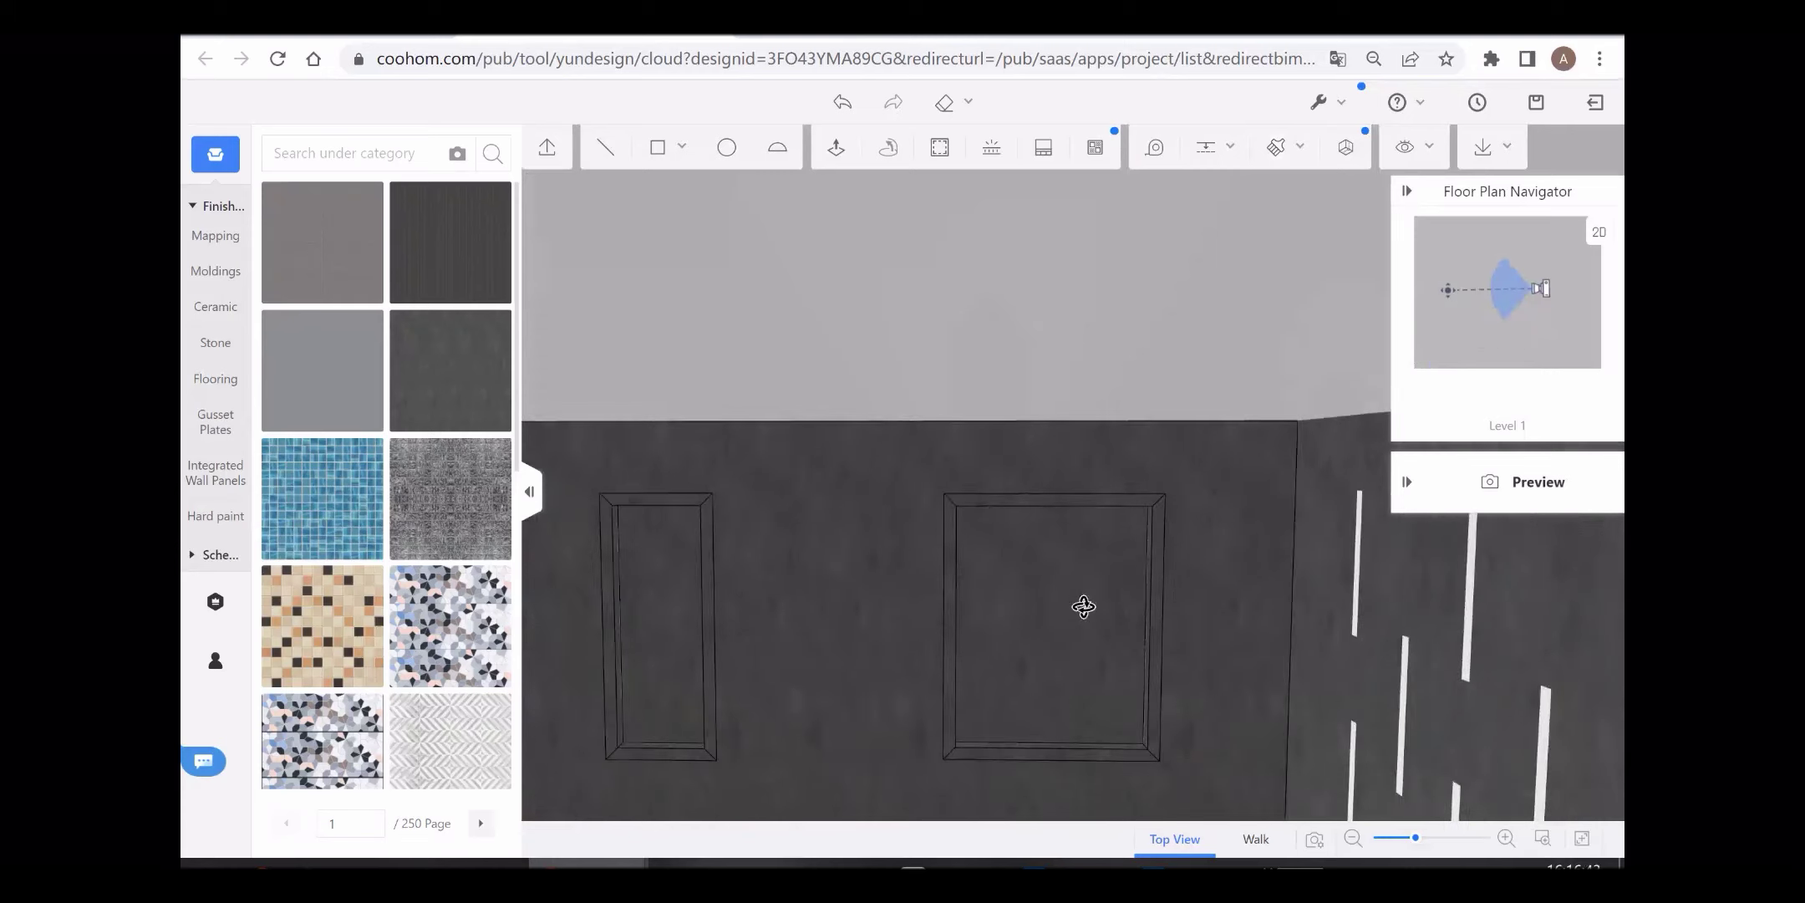
pyautogui.scroll(-3, 1080, 301)
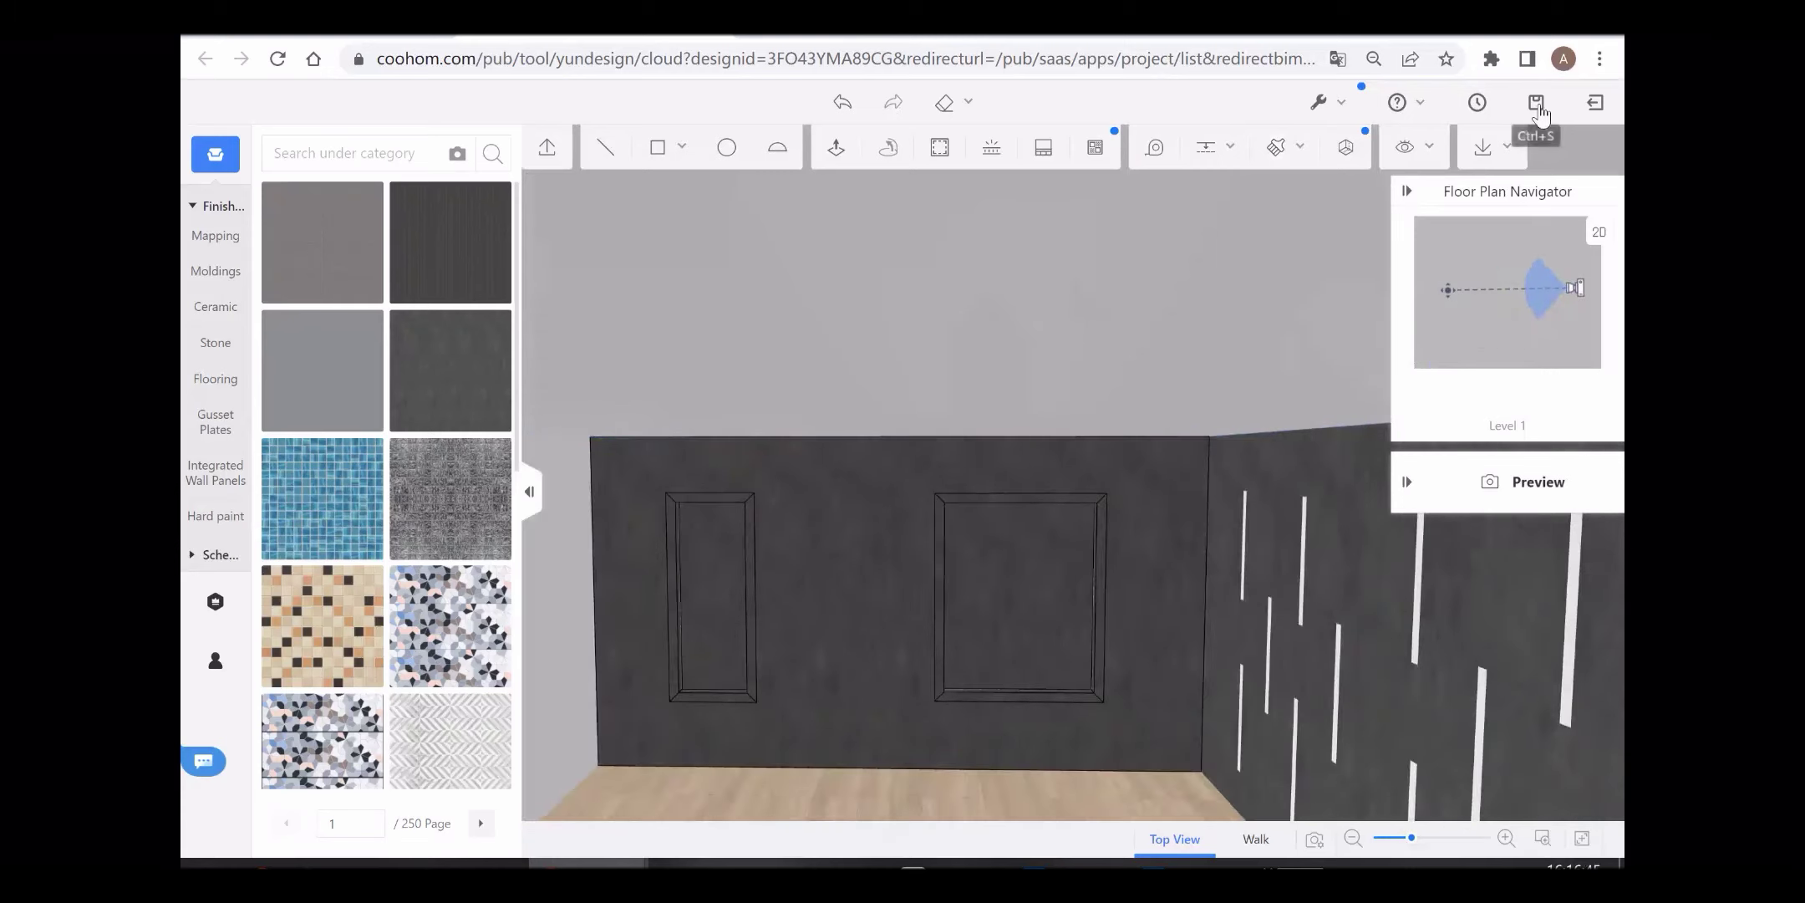
# Step: Save the project and exit the modelling tool to the room's 3D view
pyautogui.click(1537, 105)
pyautogui.click(1594, 104)
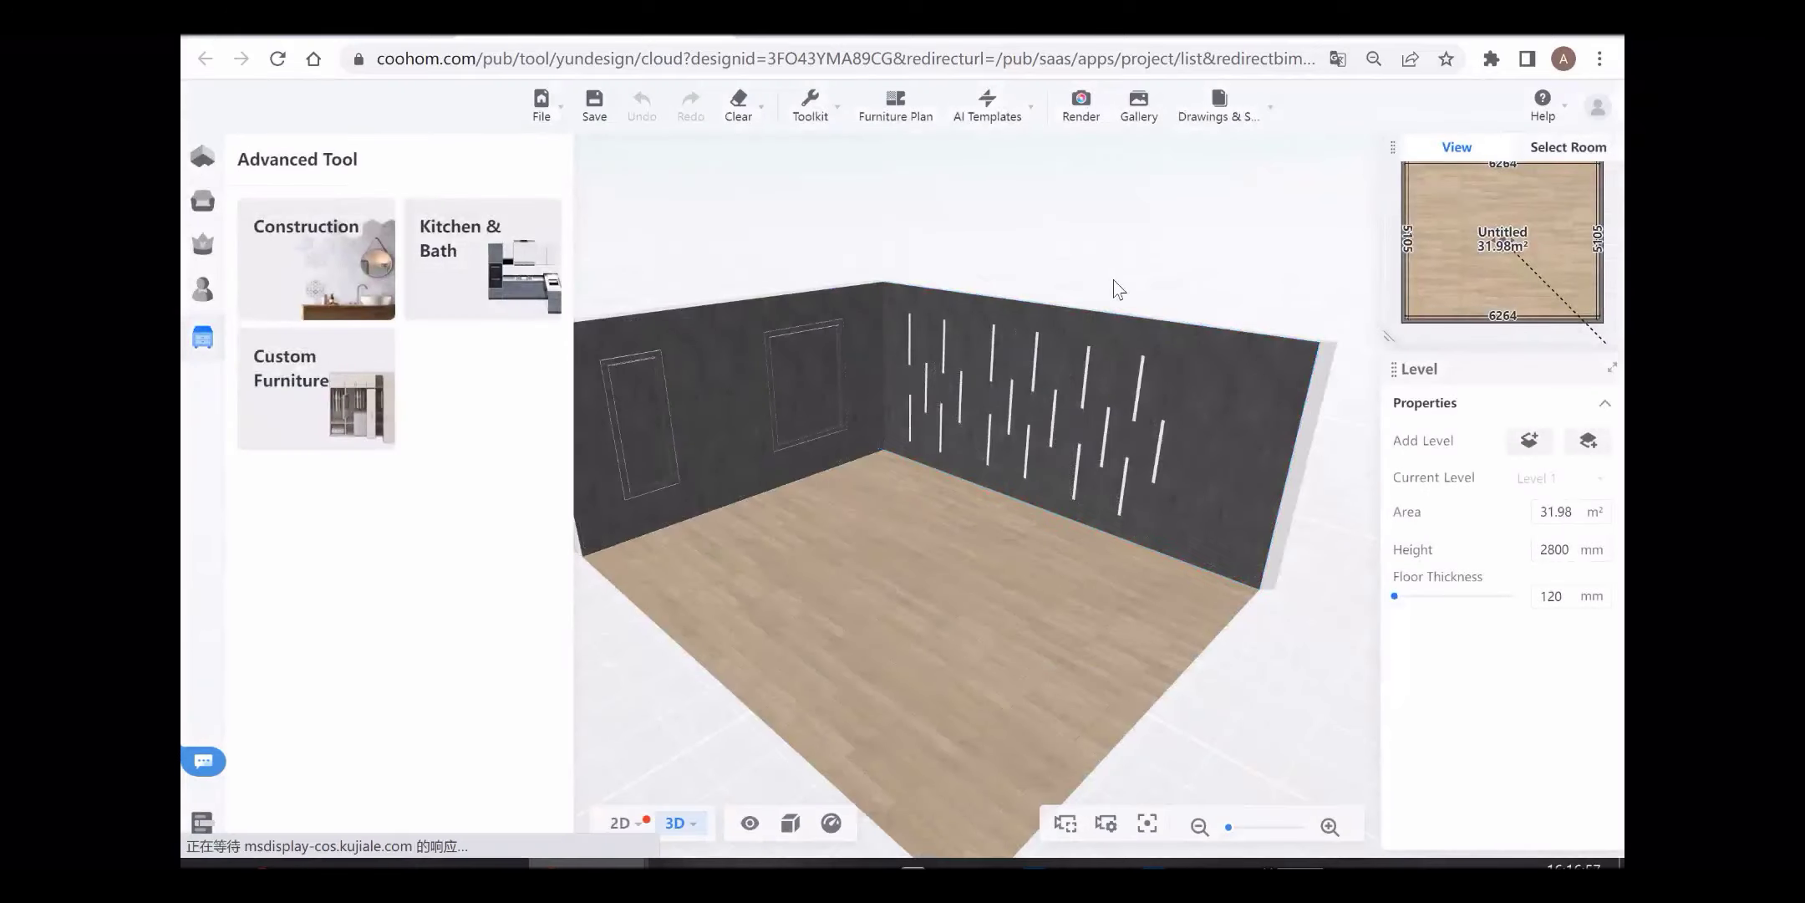
pyautogui.moveTo(1116, 285); pyautogui.dragTo(1045, 280)
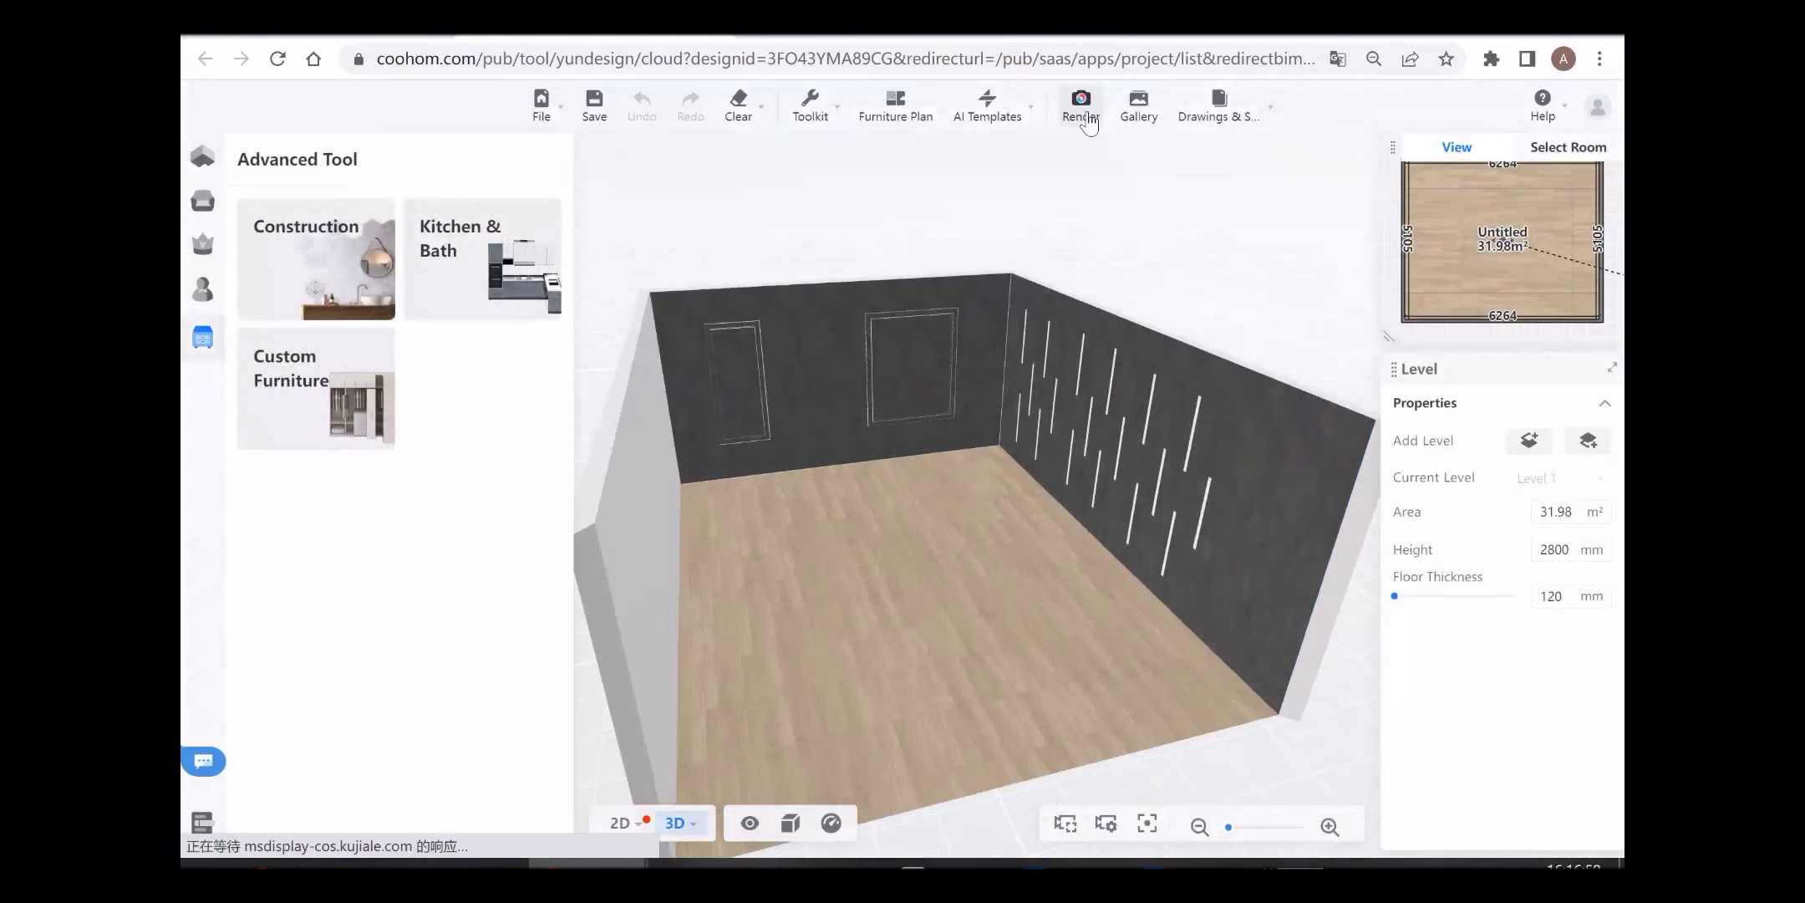
# Step: Open the render mode, try to render the front view of the light strip wall, and move the camera closer to it
pyautogui.click(1081, 107)
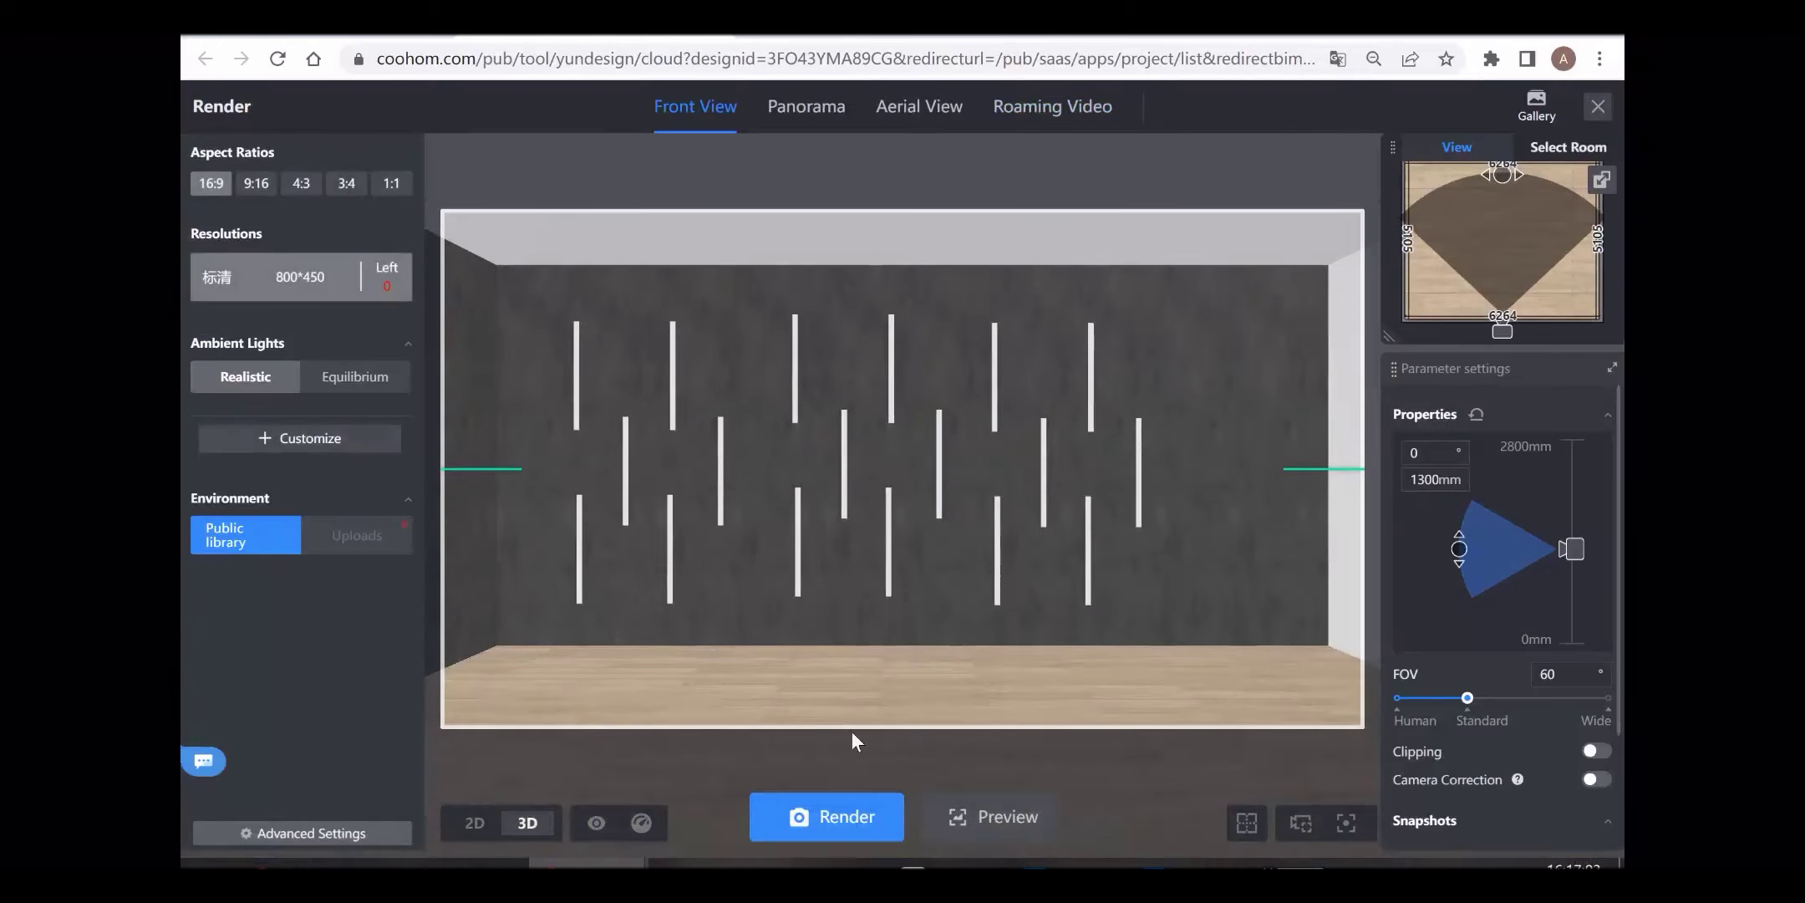
pyautogui.click(848, 834)
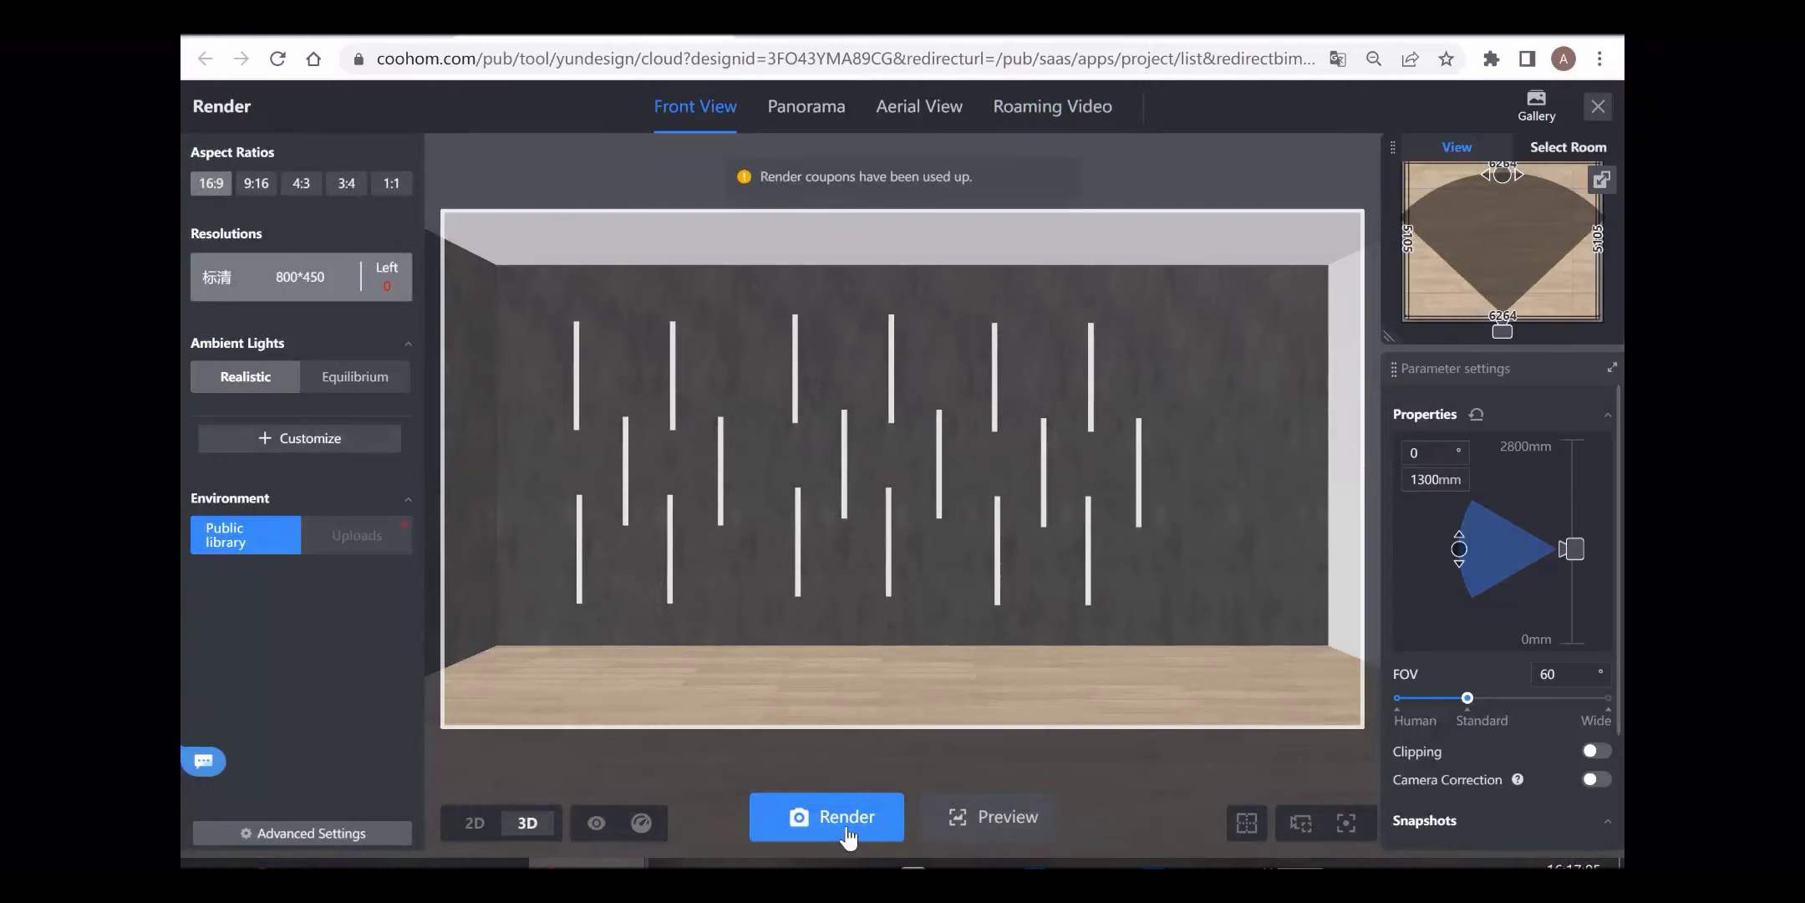
pyautogui.scroll(3, 792, 549)
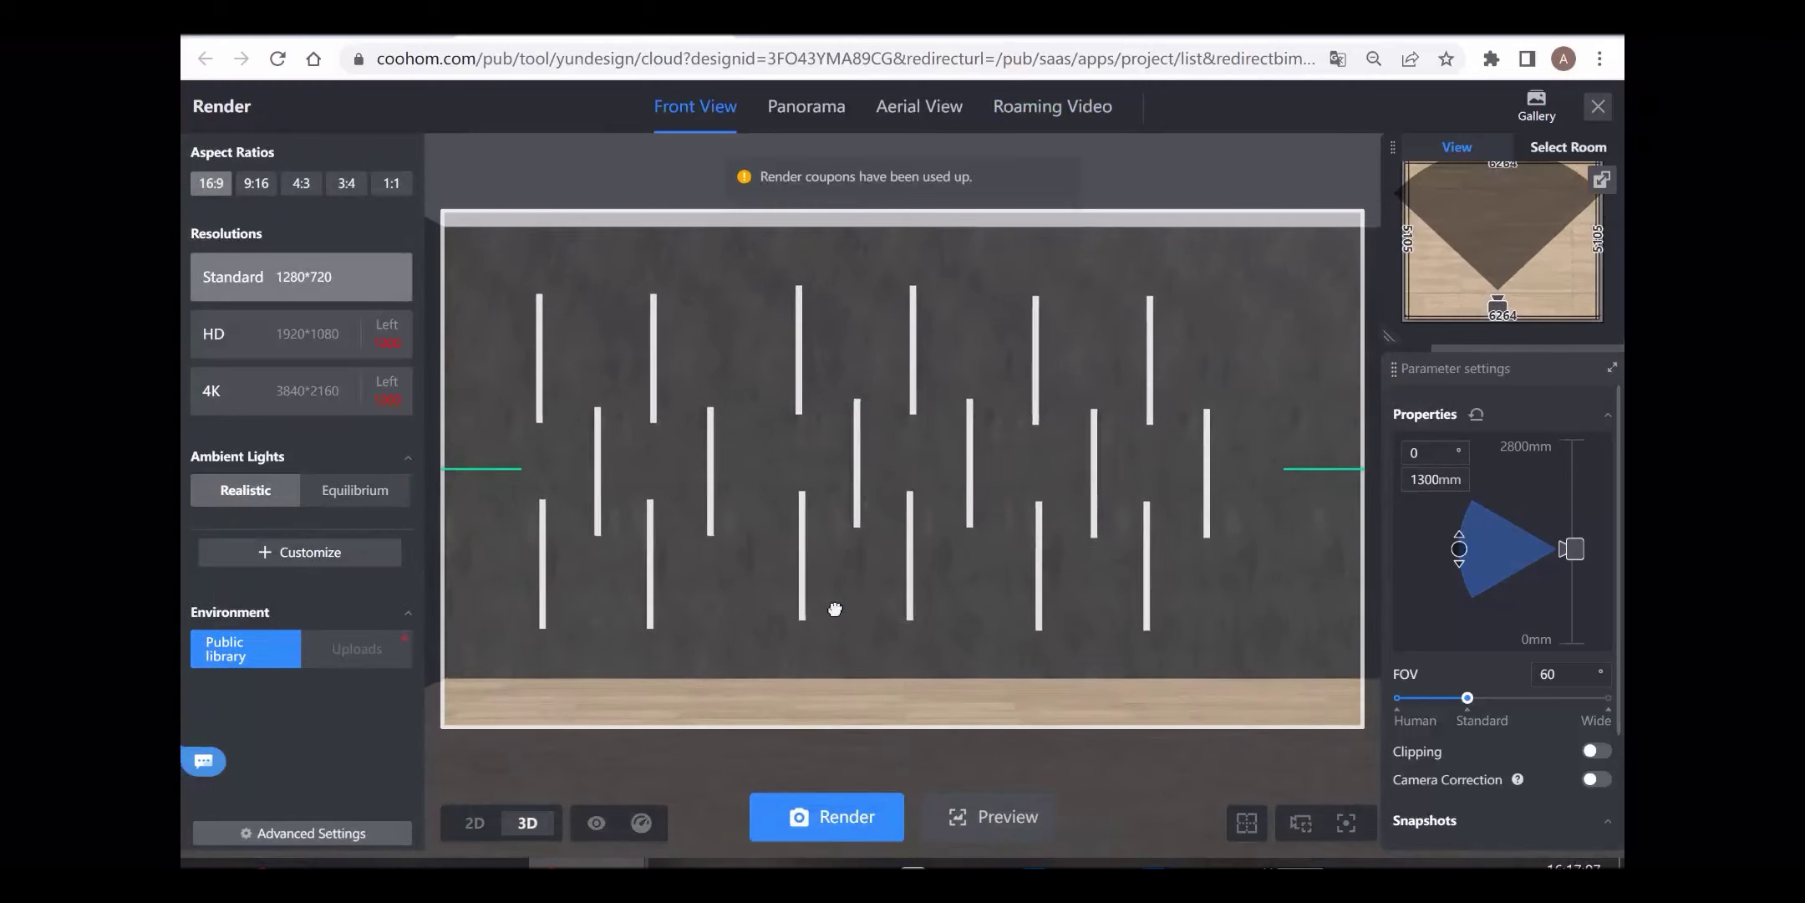
pyautogui.moveTo(835, 610); pyautogui.dragTo(926, 622)
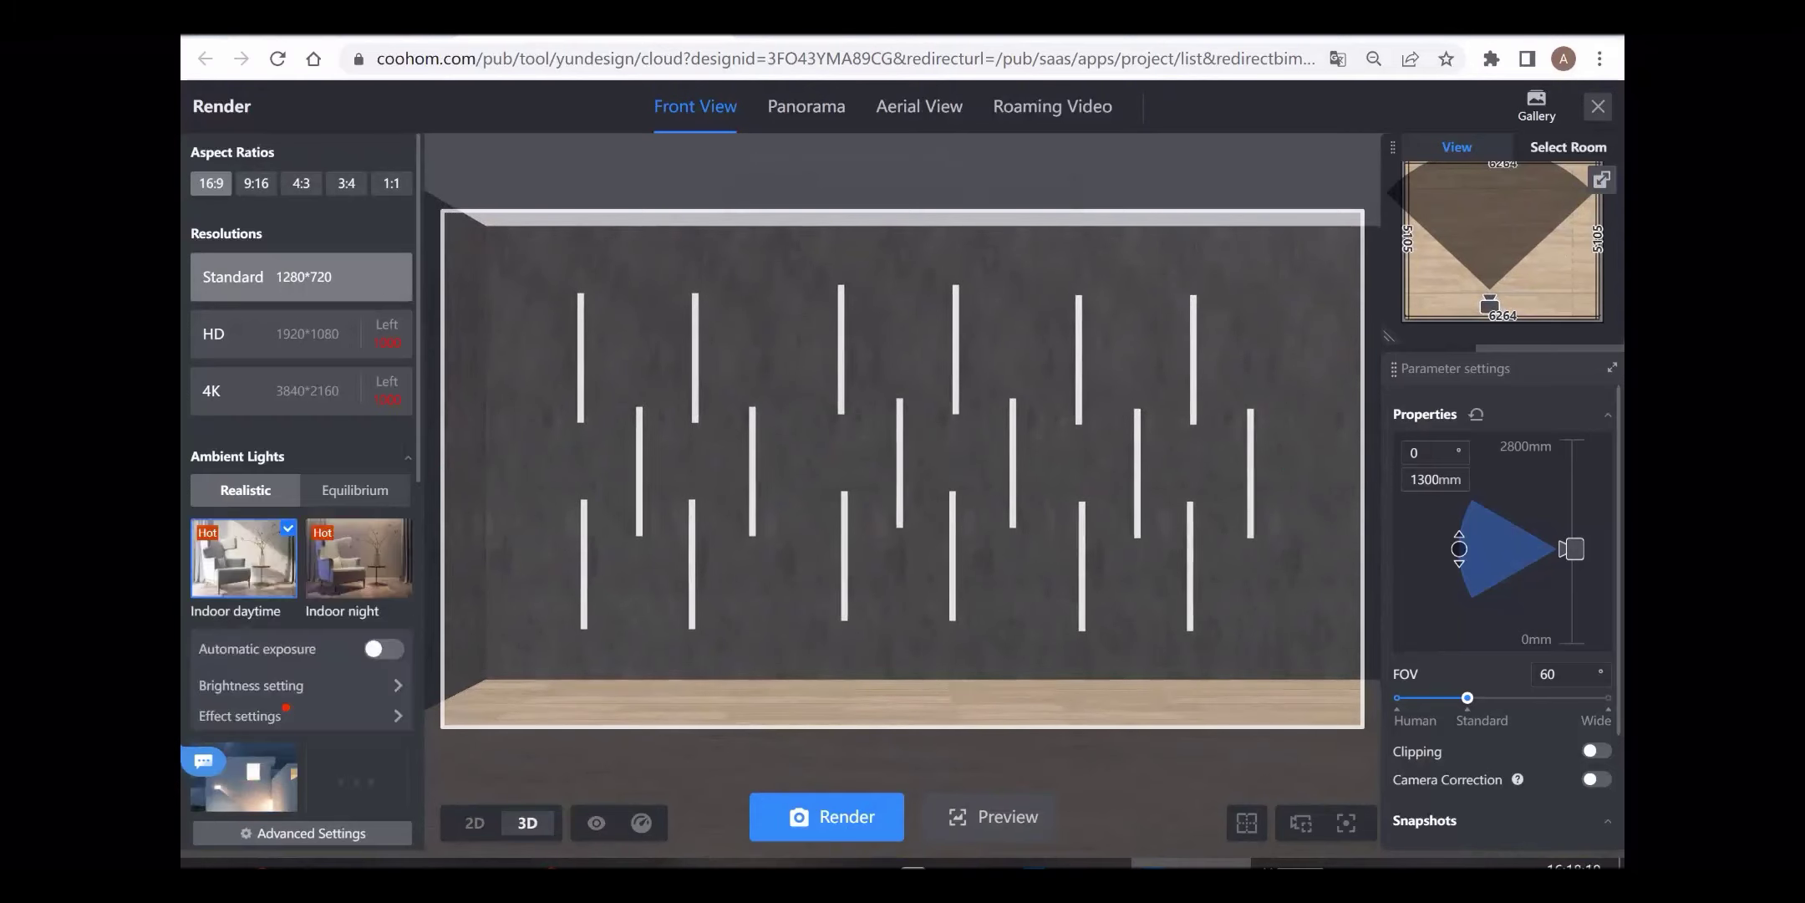
# Step: Turn the render camera to the niche wall and shift it until both niches and the corner with the light strips are framed
pyautogui.moveTo(660, 384); pyautogui.dragTo(969, 420)
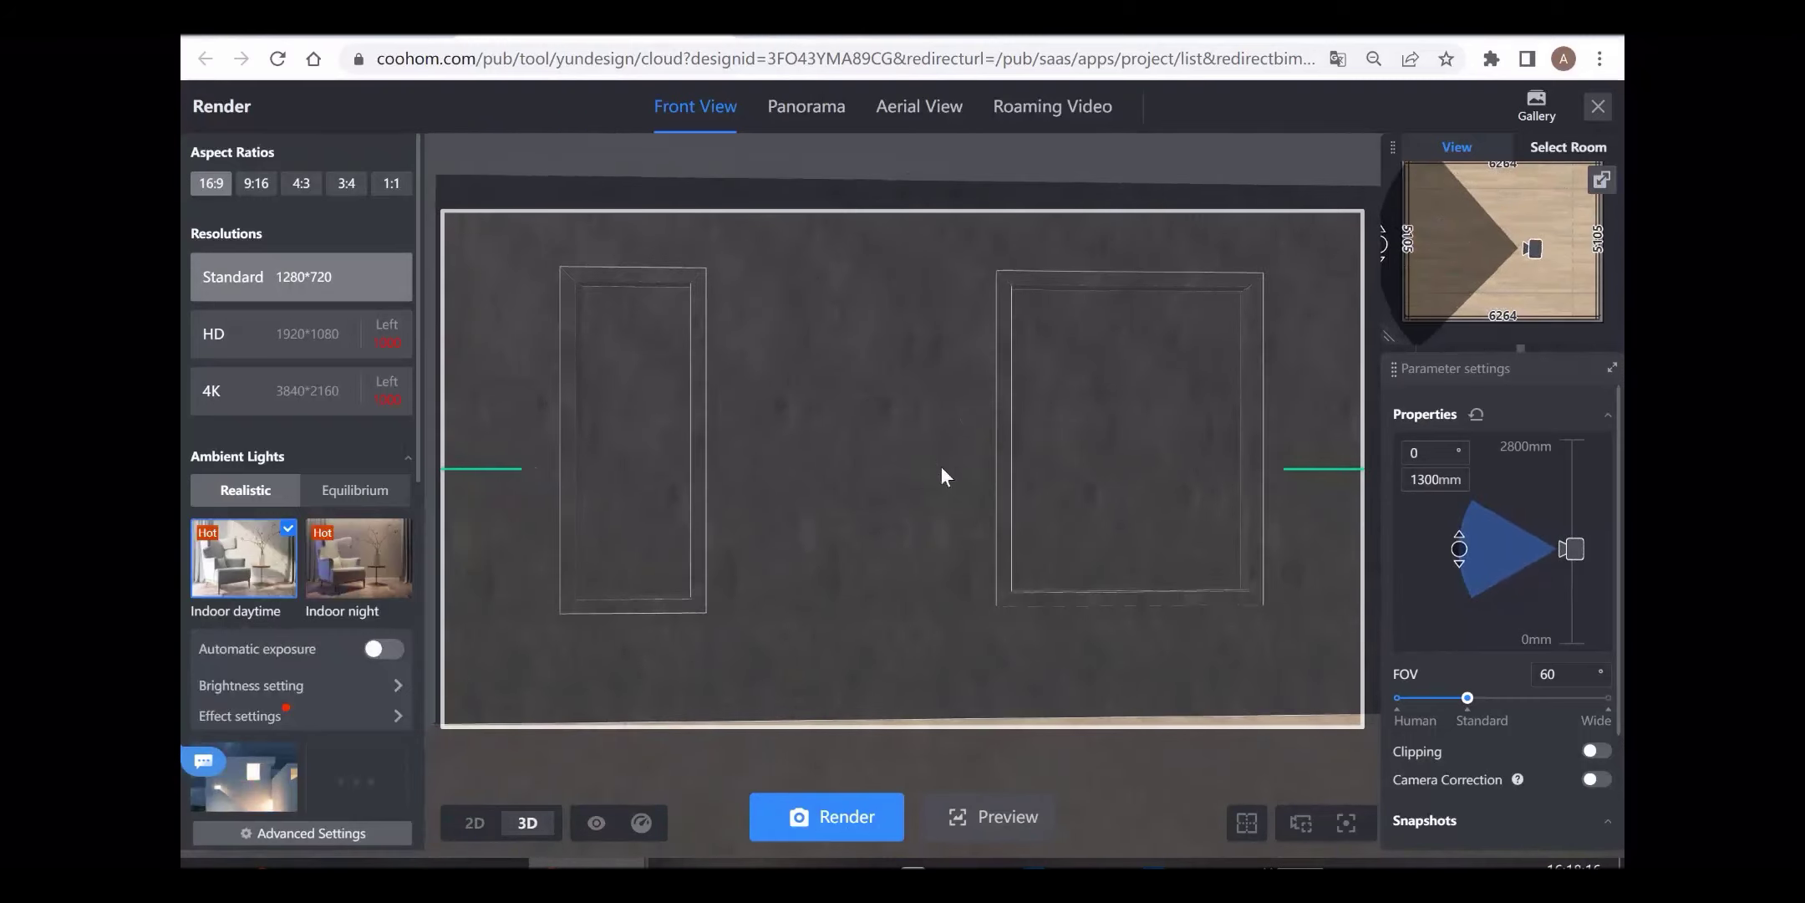
pyautogui.press('w')
pyautogui.press('d')
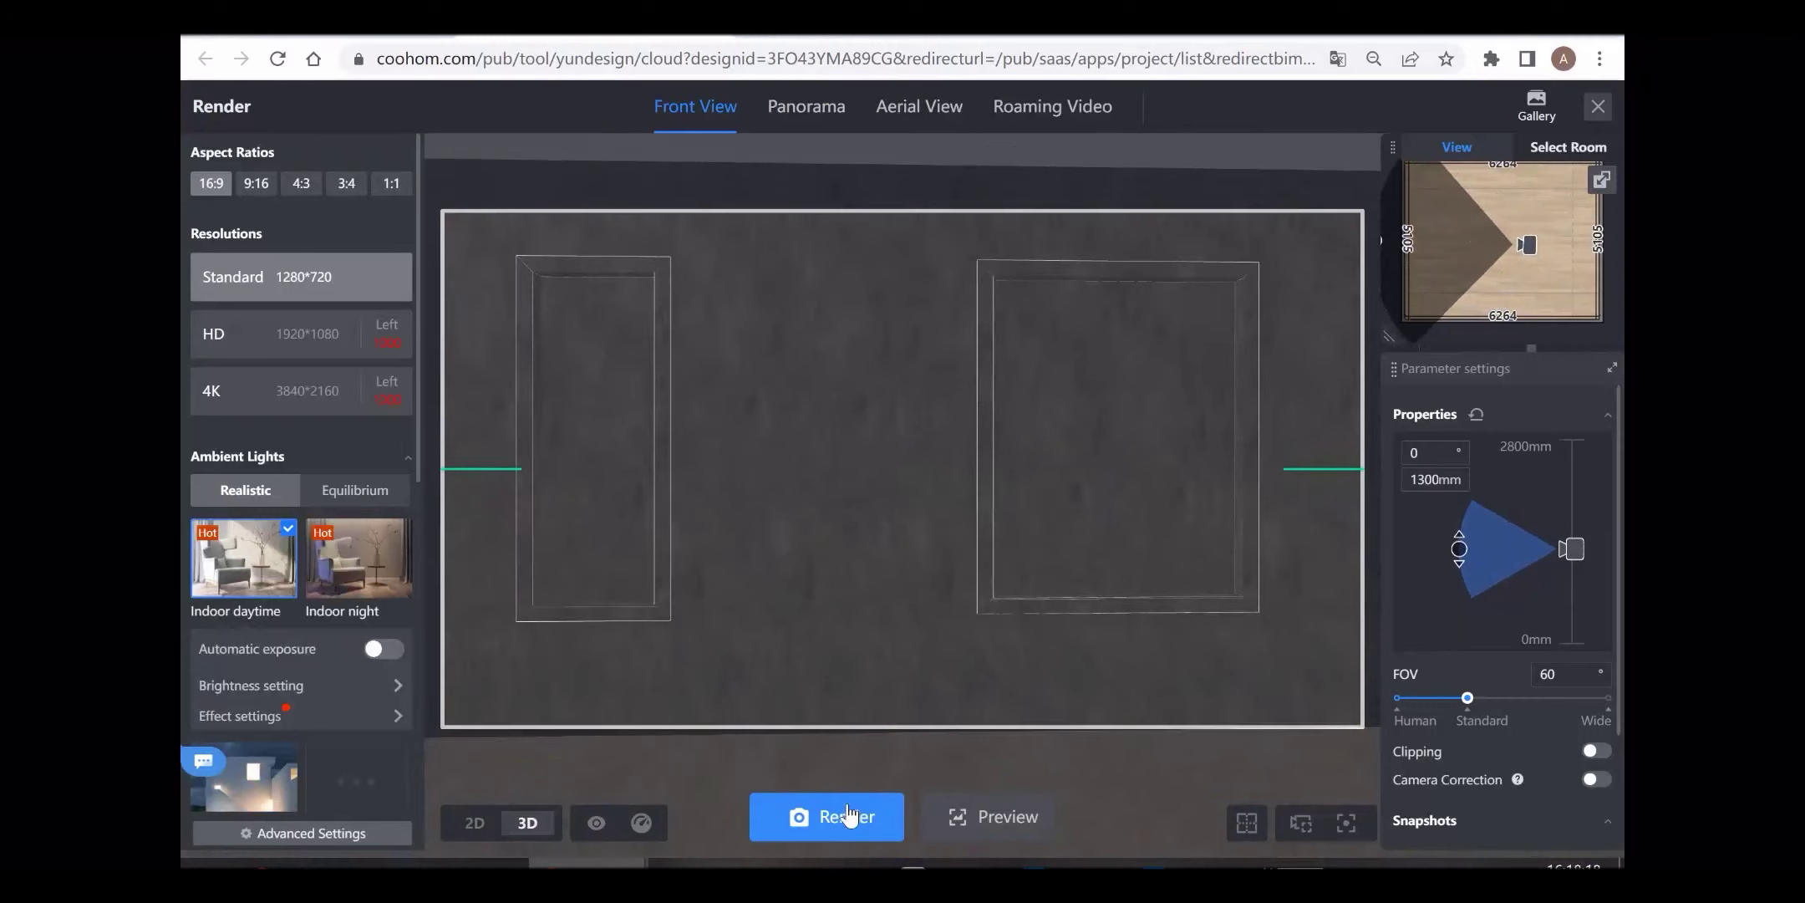
pyautogui.moveTo(882, 637); pyautogui.dragTo(794, 626)
pyautogui.press('a')
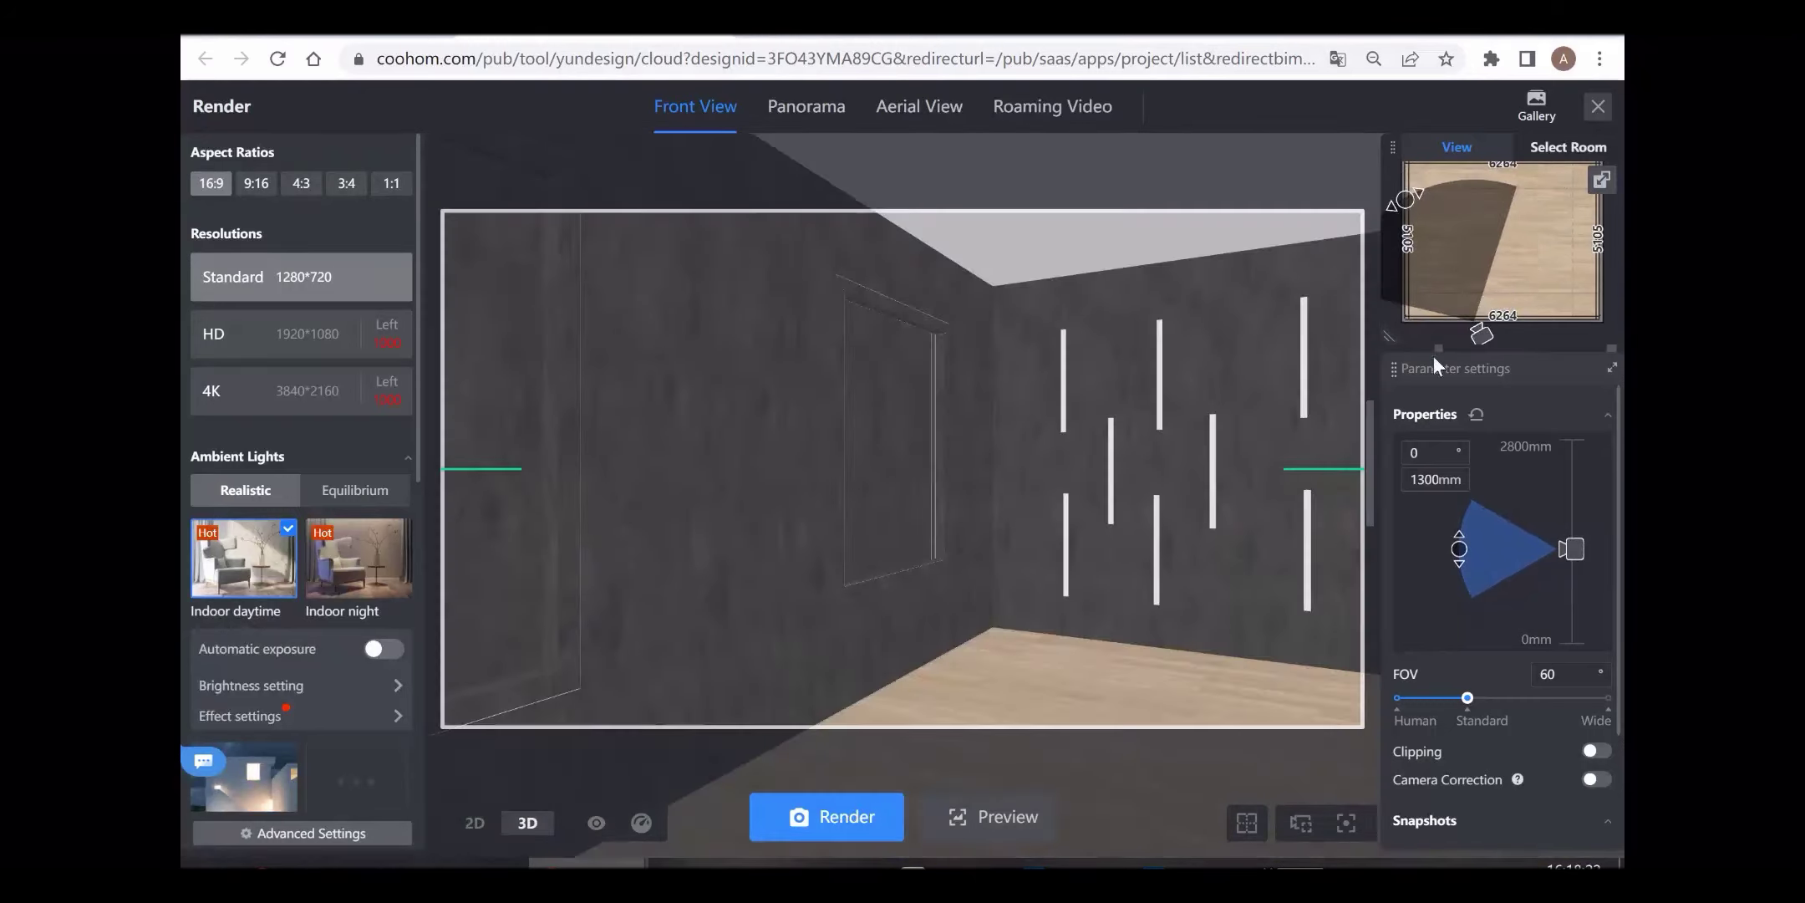
# Step: Enable clipping for the camera placed beyond the room's wall and render the view of the niches and light strips
pyautogui.click(1598, 181)
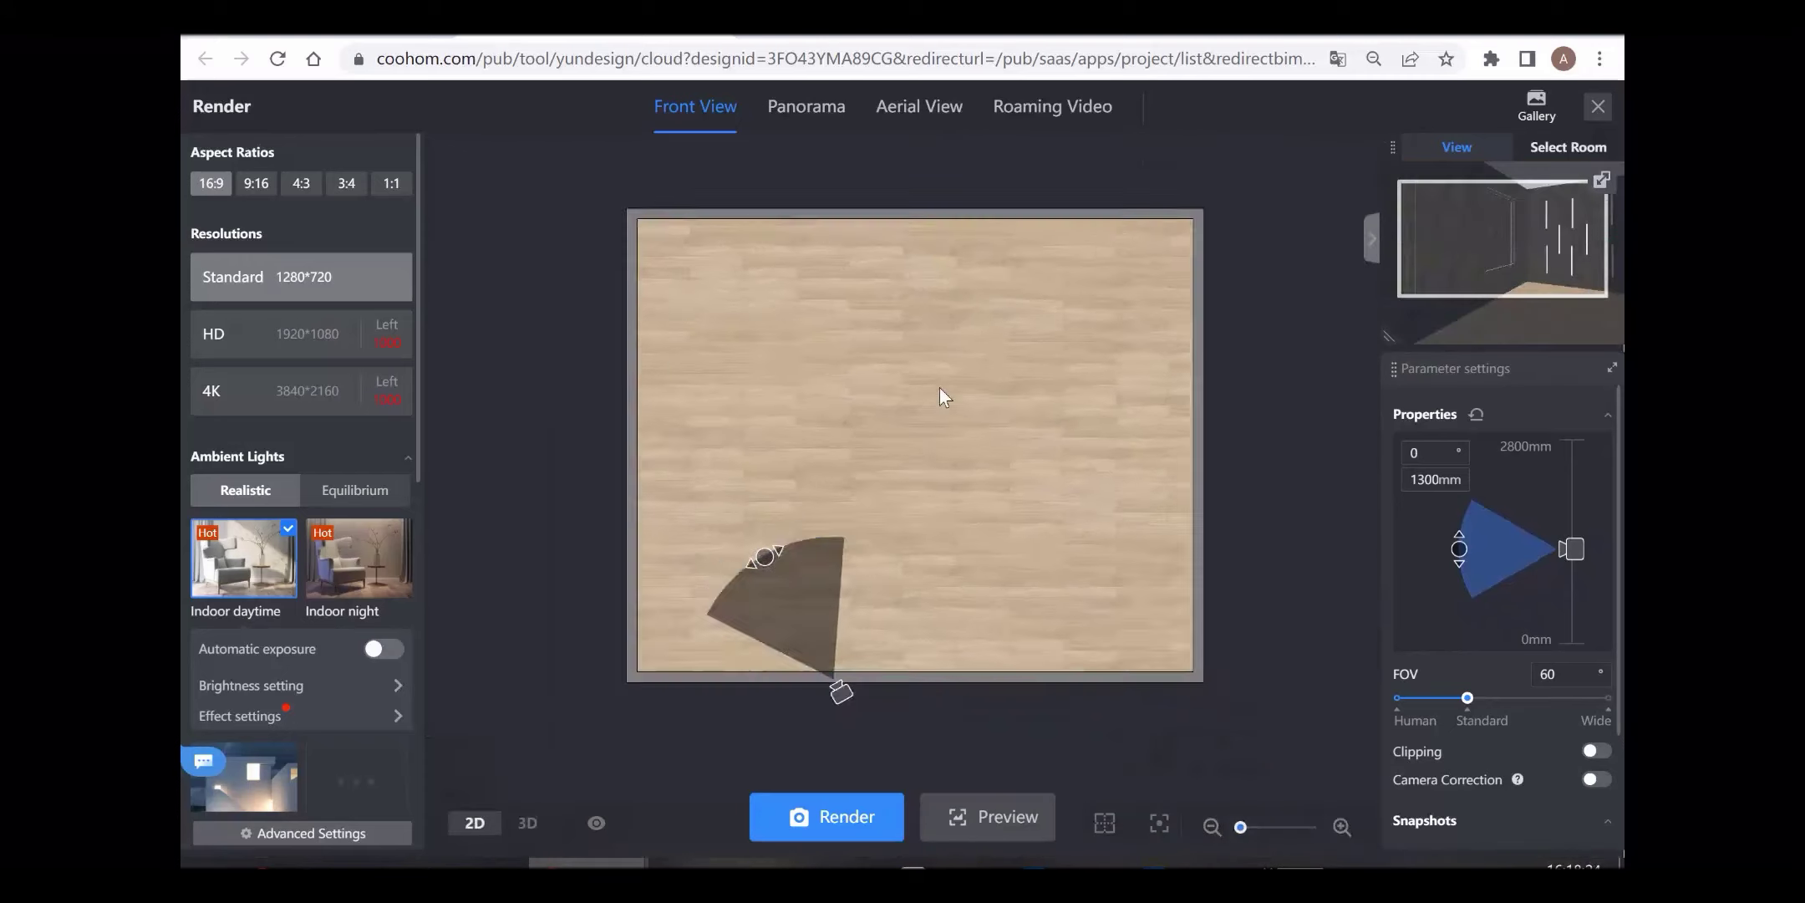
pyautogui.scroll(-2, 1442, 747)
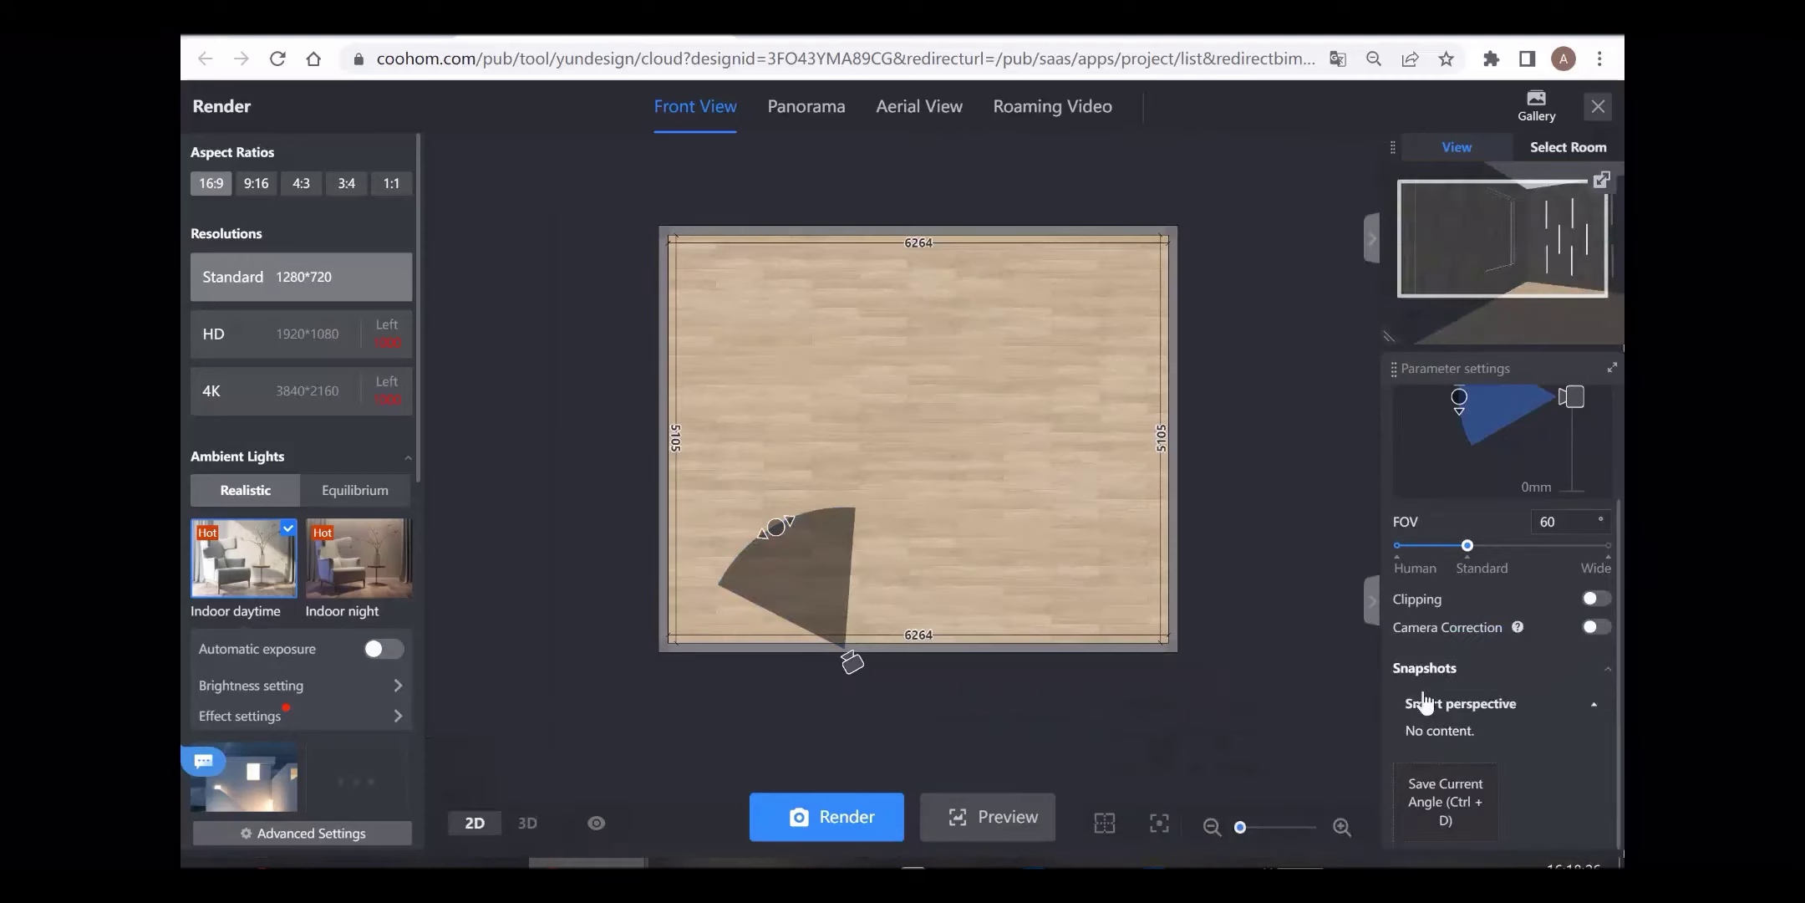
pyautogui.click(1596, 598)
pyautogui.click(1601, 182)
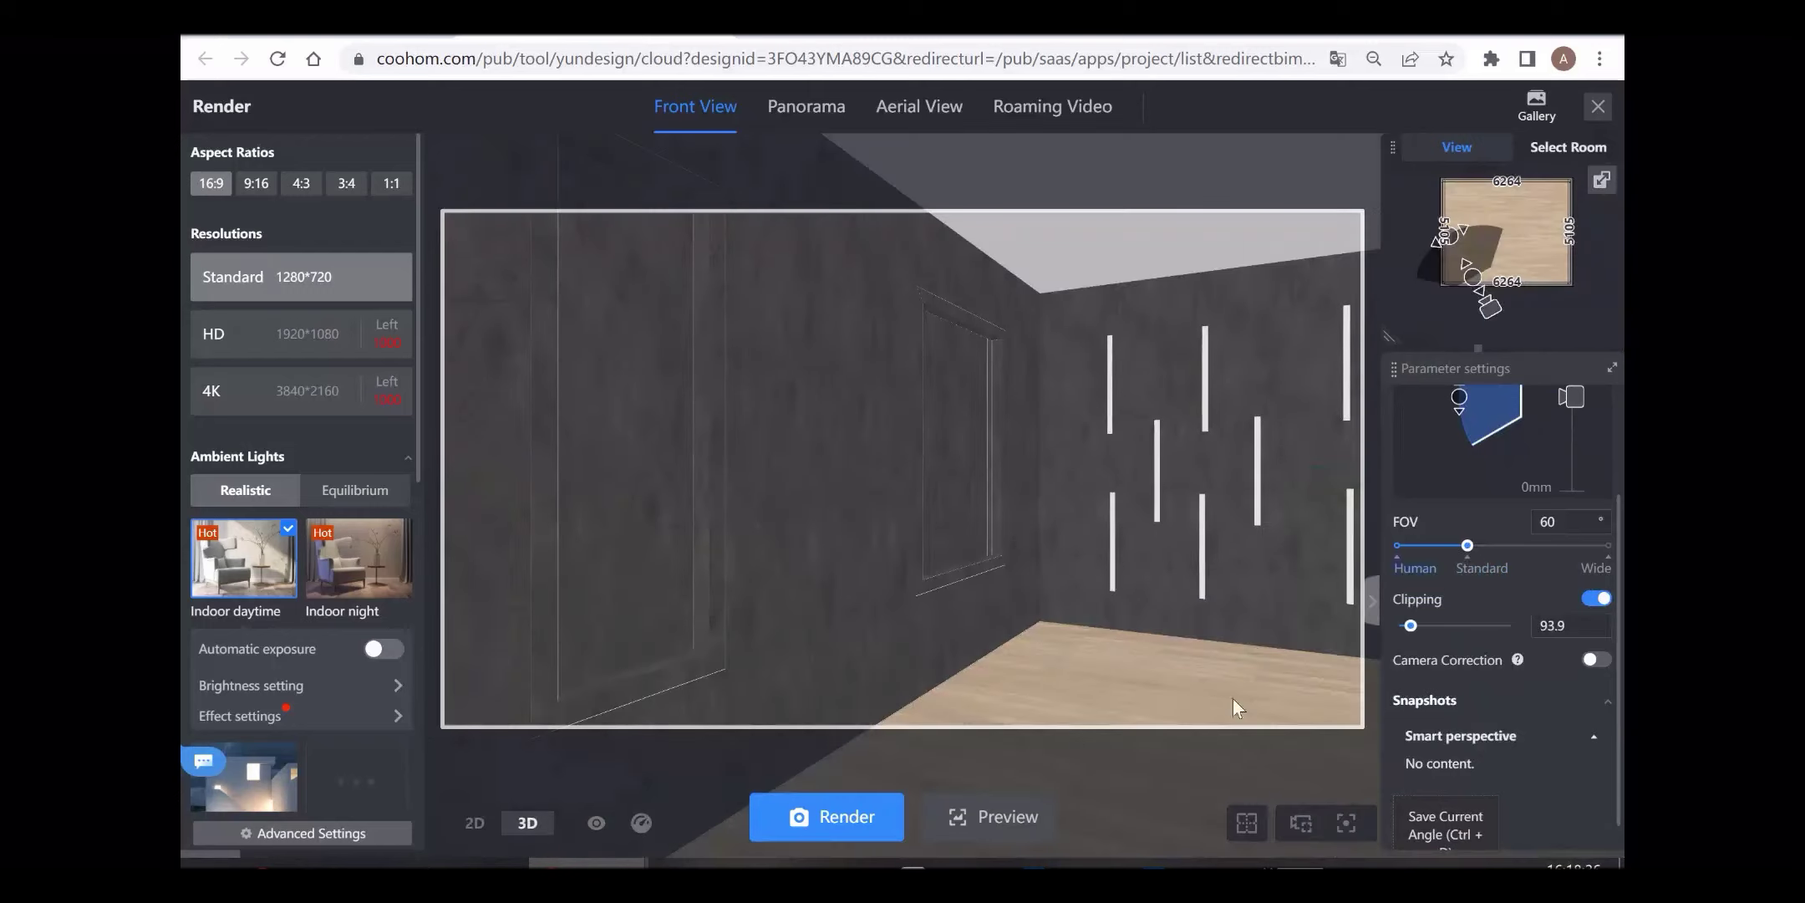
pyautogui.click(852, 819)
# Step: Open the render gallery and examine the front-view render of the light strip wall up close
pyautogui.click(1536, 104)
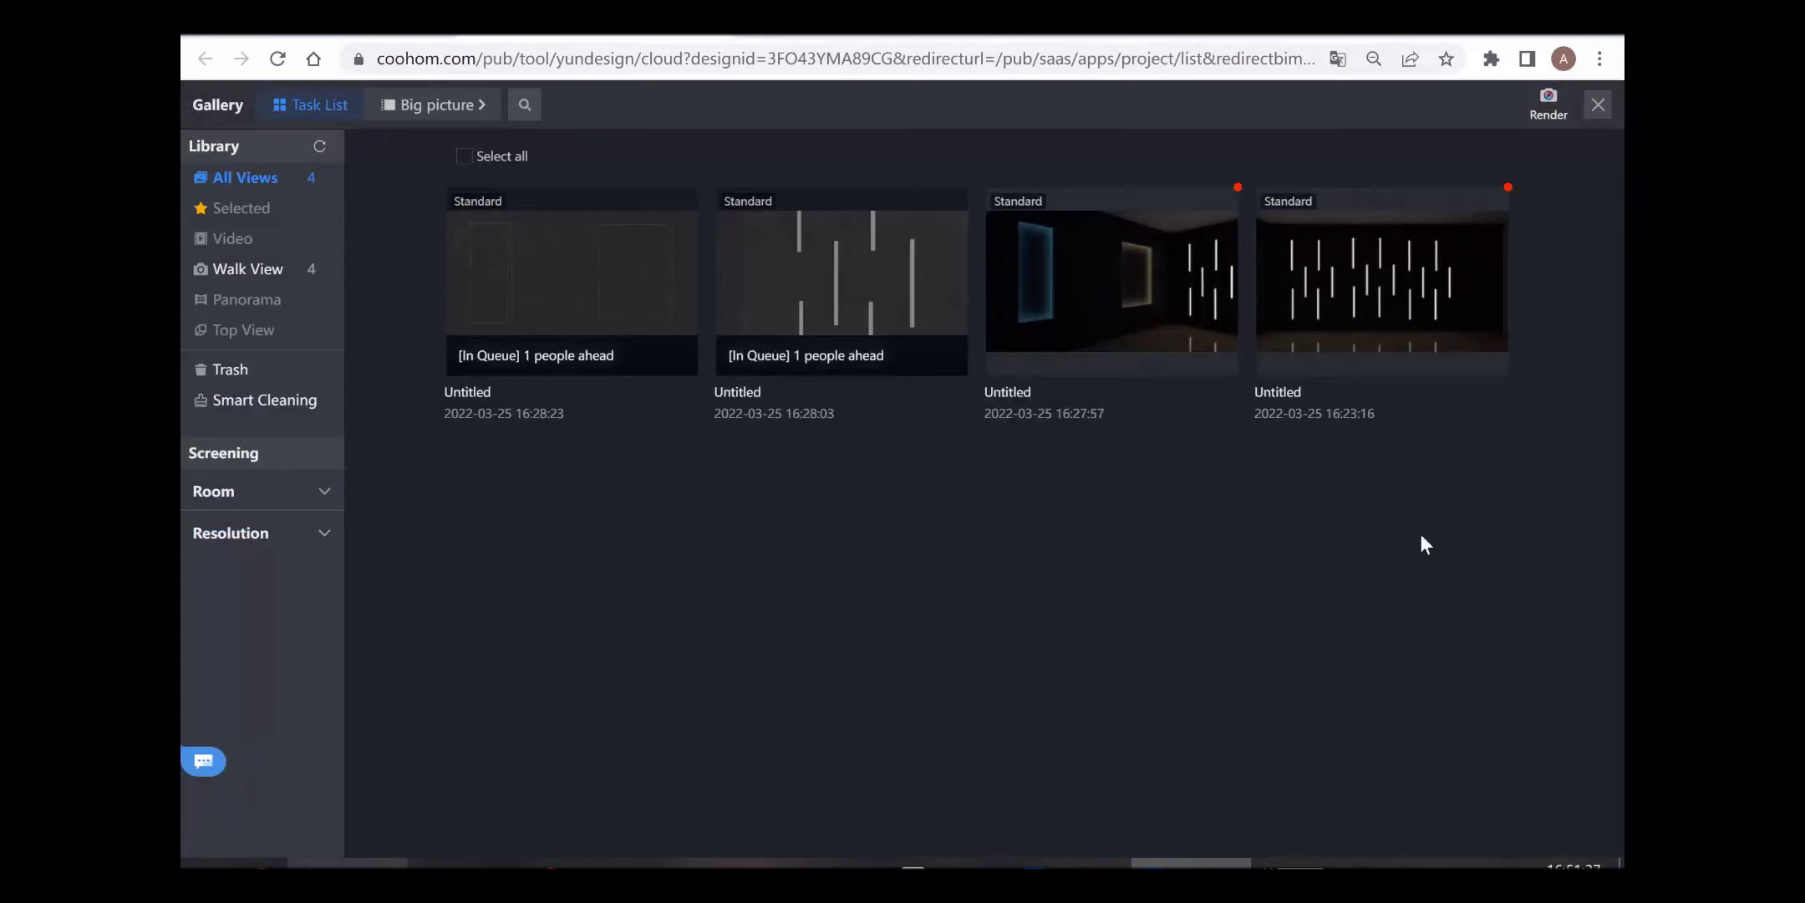
pyautogui.click(1383, 280)
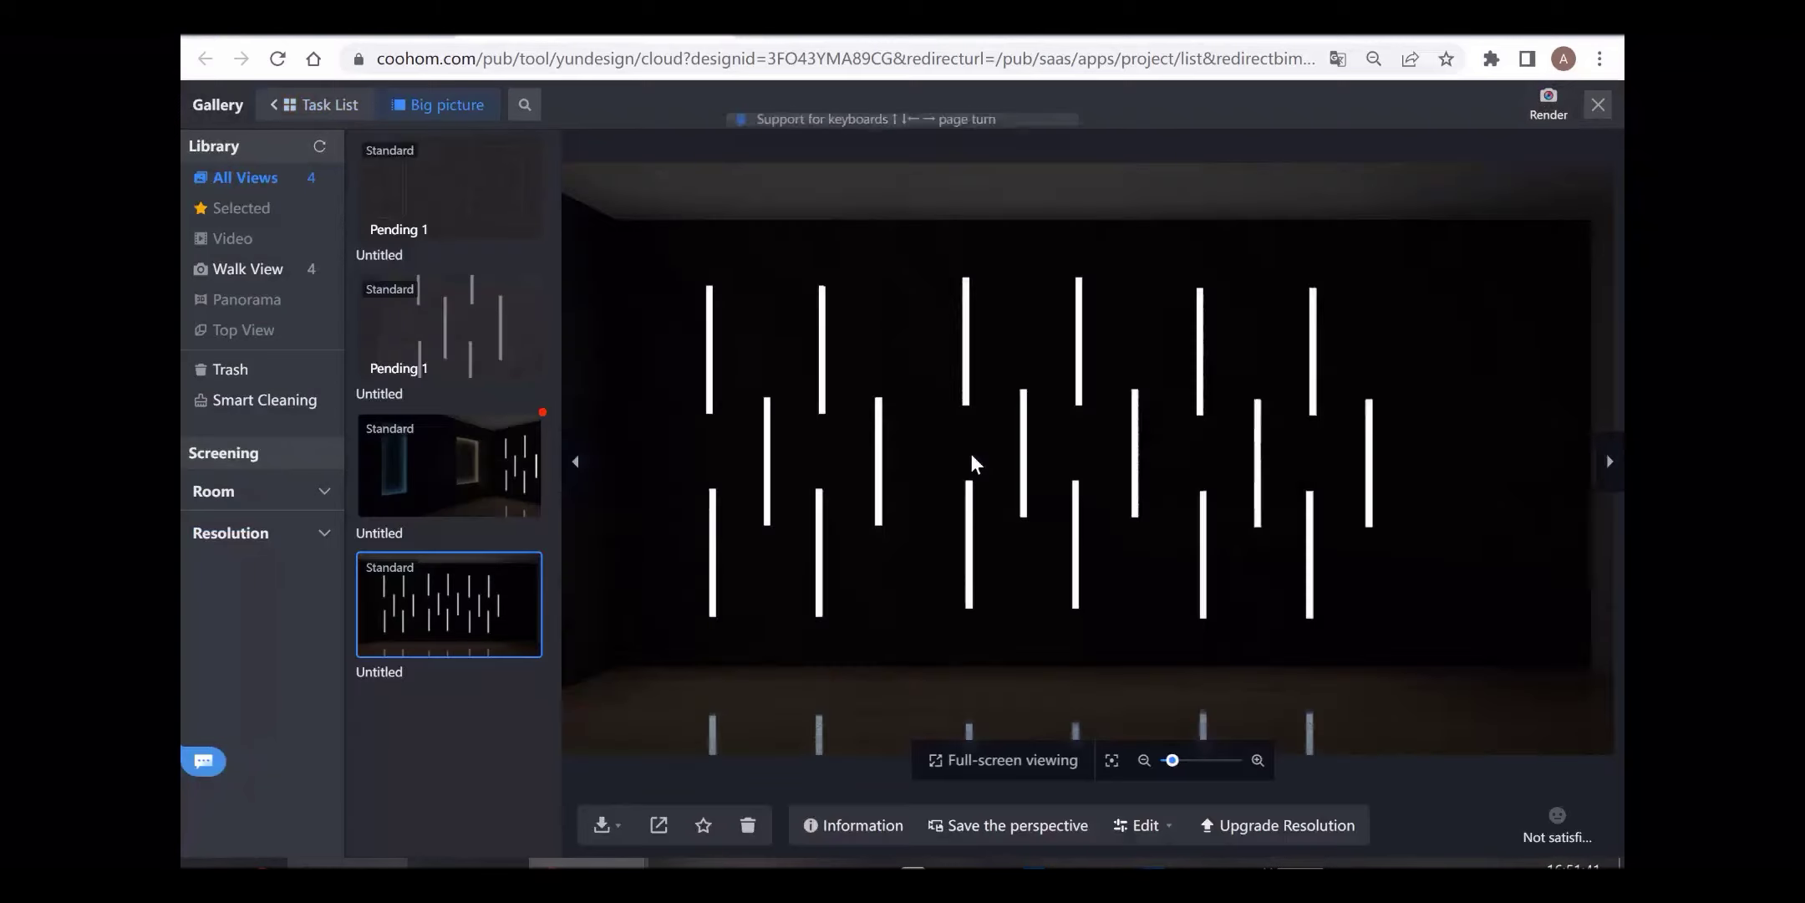
pyautogui.click(478, 490)
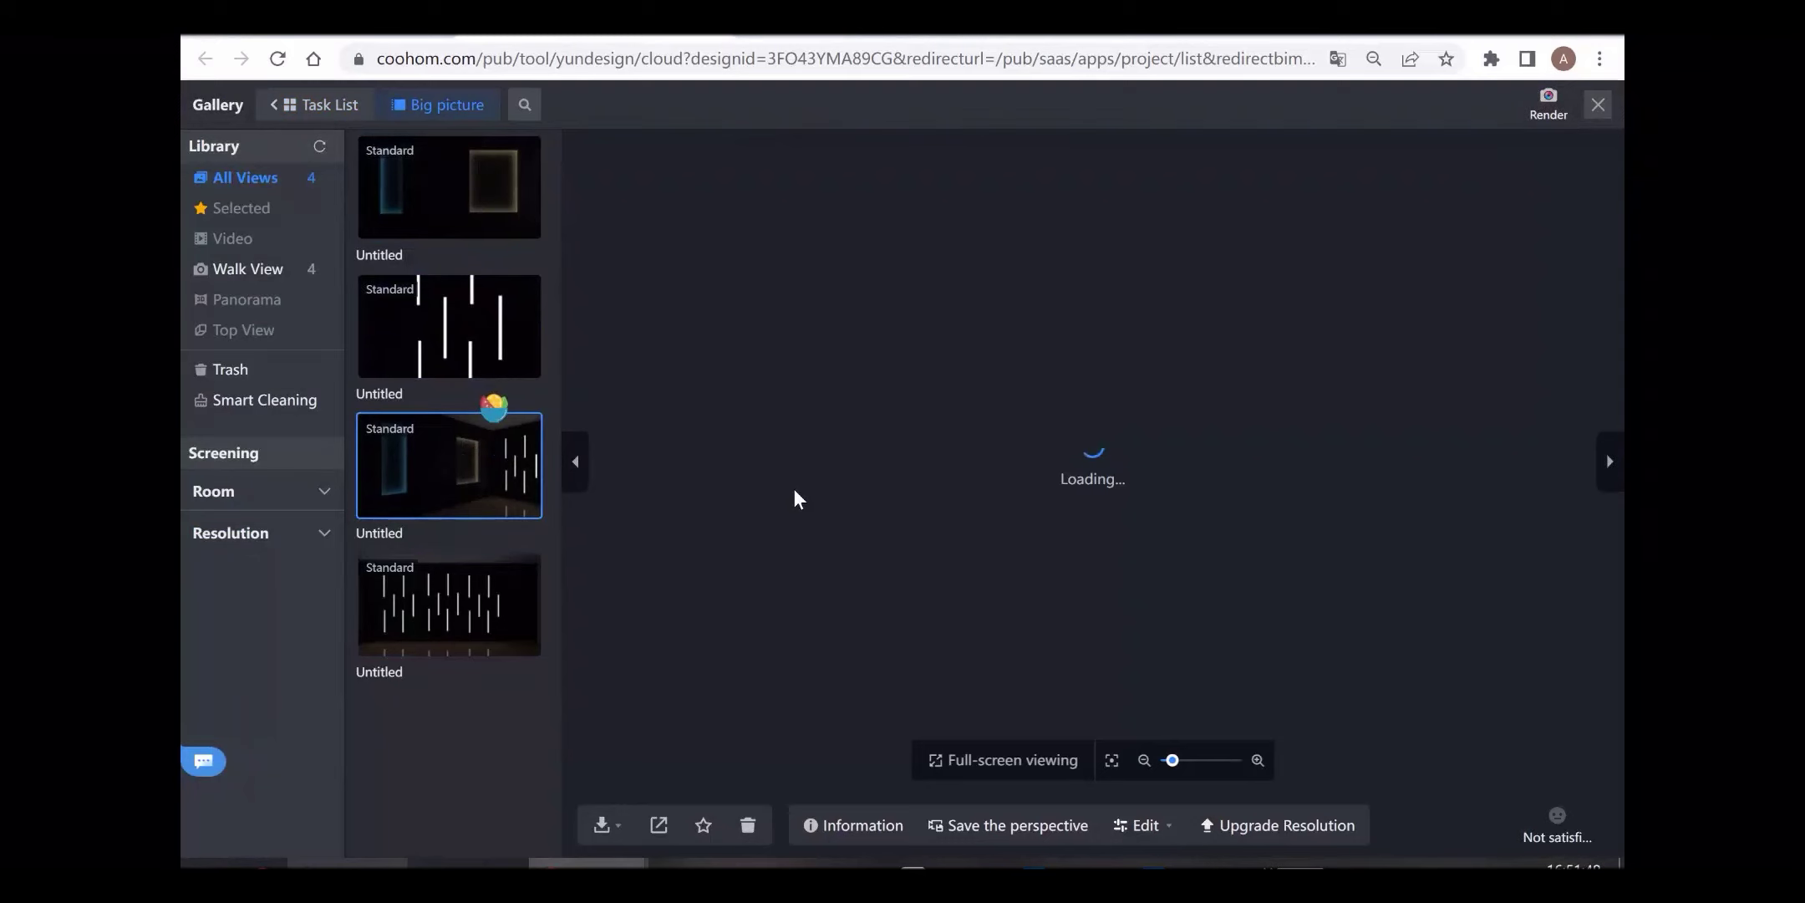
pyautogui.click(1610, 461)
pyautogui.scroll(4, 1112, 471)
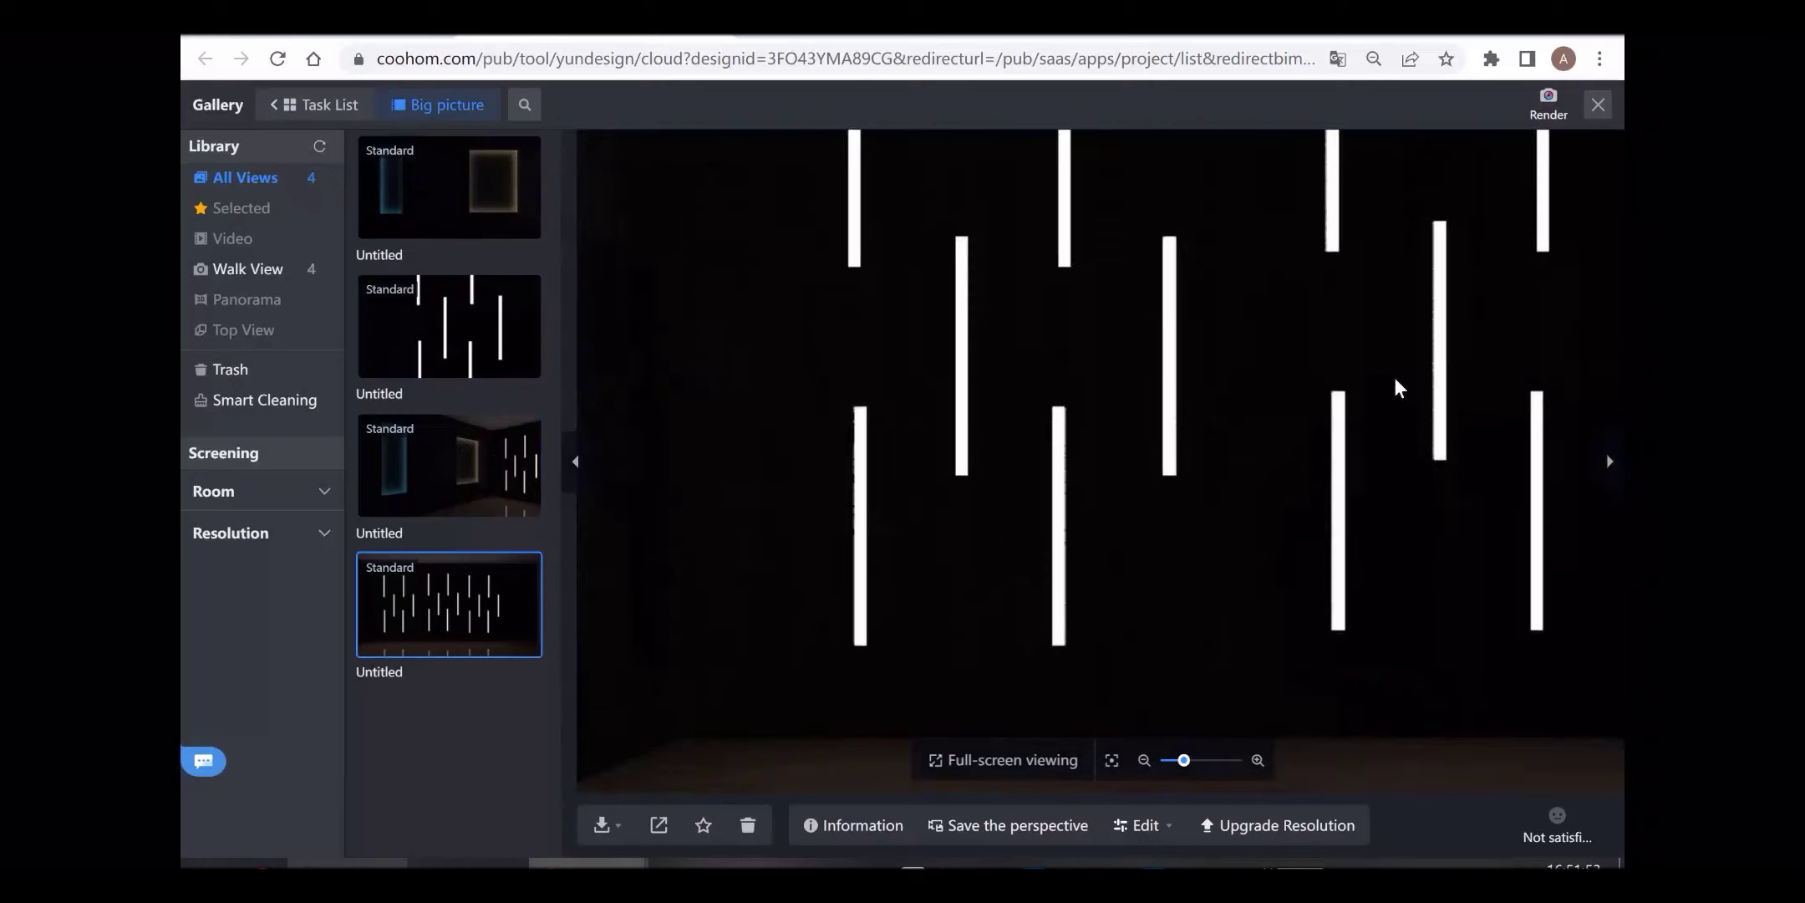
# Step: Compare the corner render with the blue and orange niches against the close-up render of the vertical light strips
pyautogui.click(435, 477)
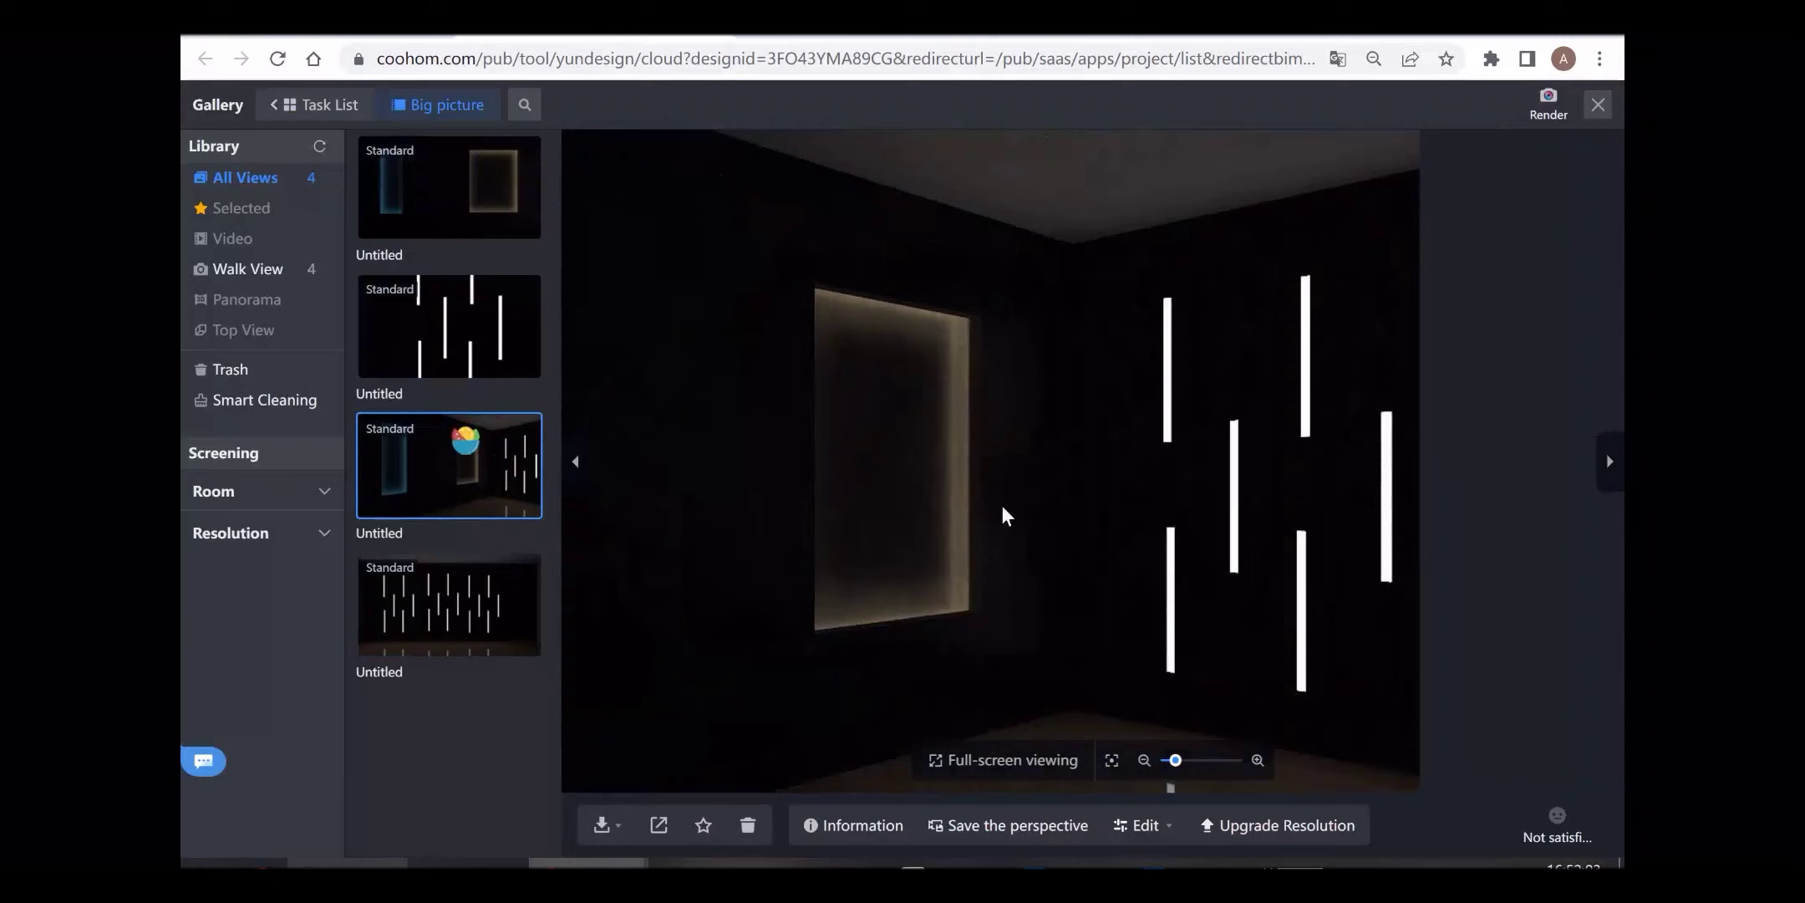
pyautogui.click(417, 335)
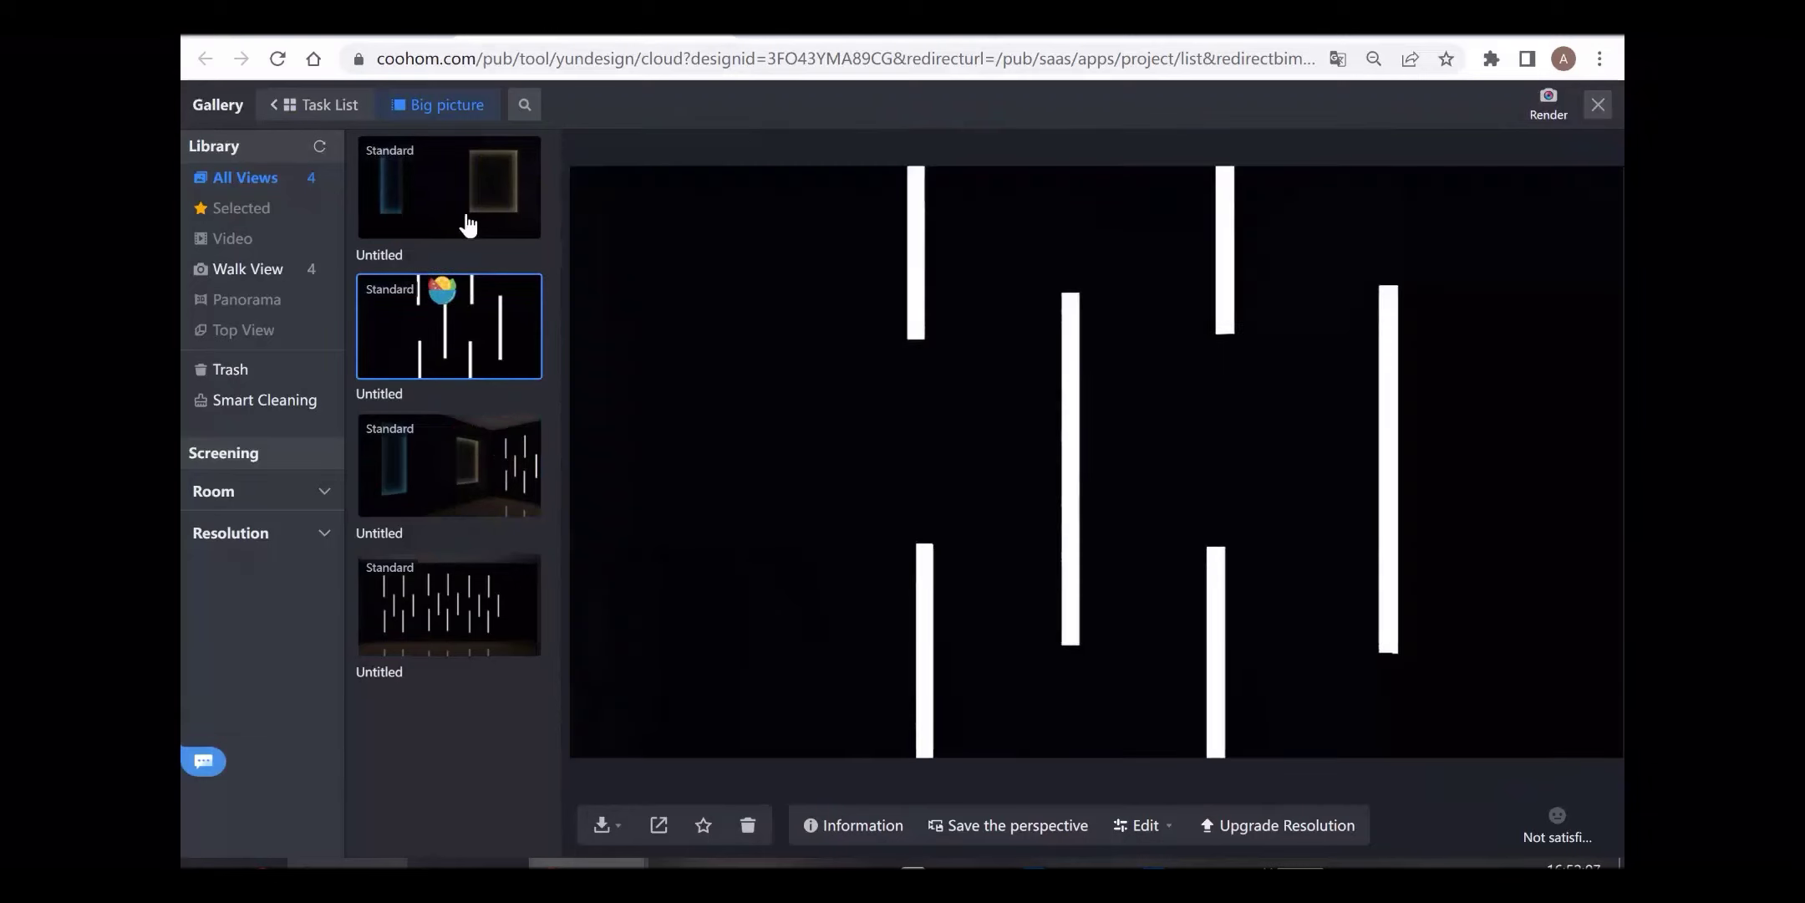
pyautogui.scroll(-2, 1140, 560)
pyautogui.scroll(2, 1140, 560)
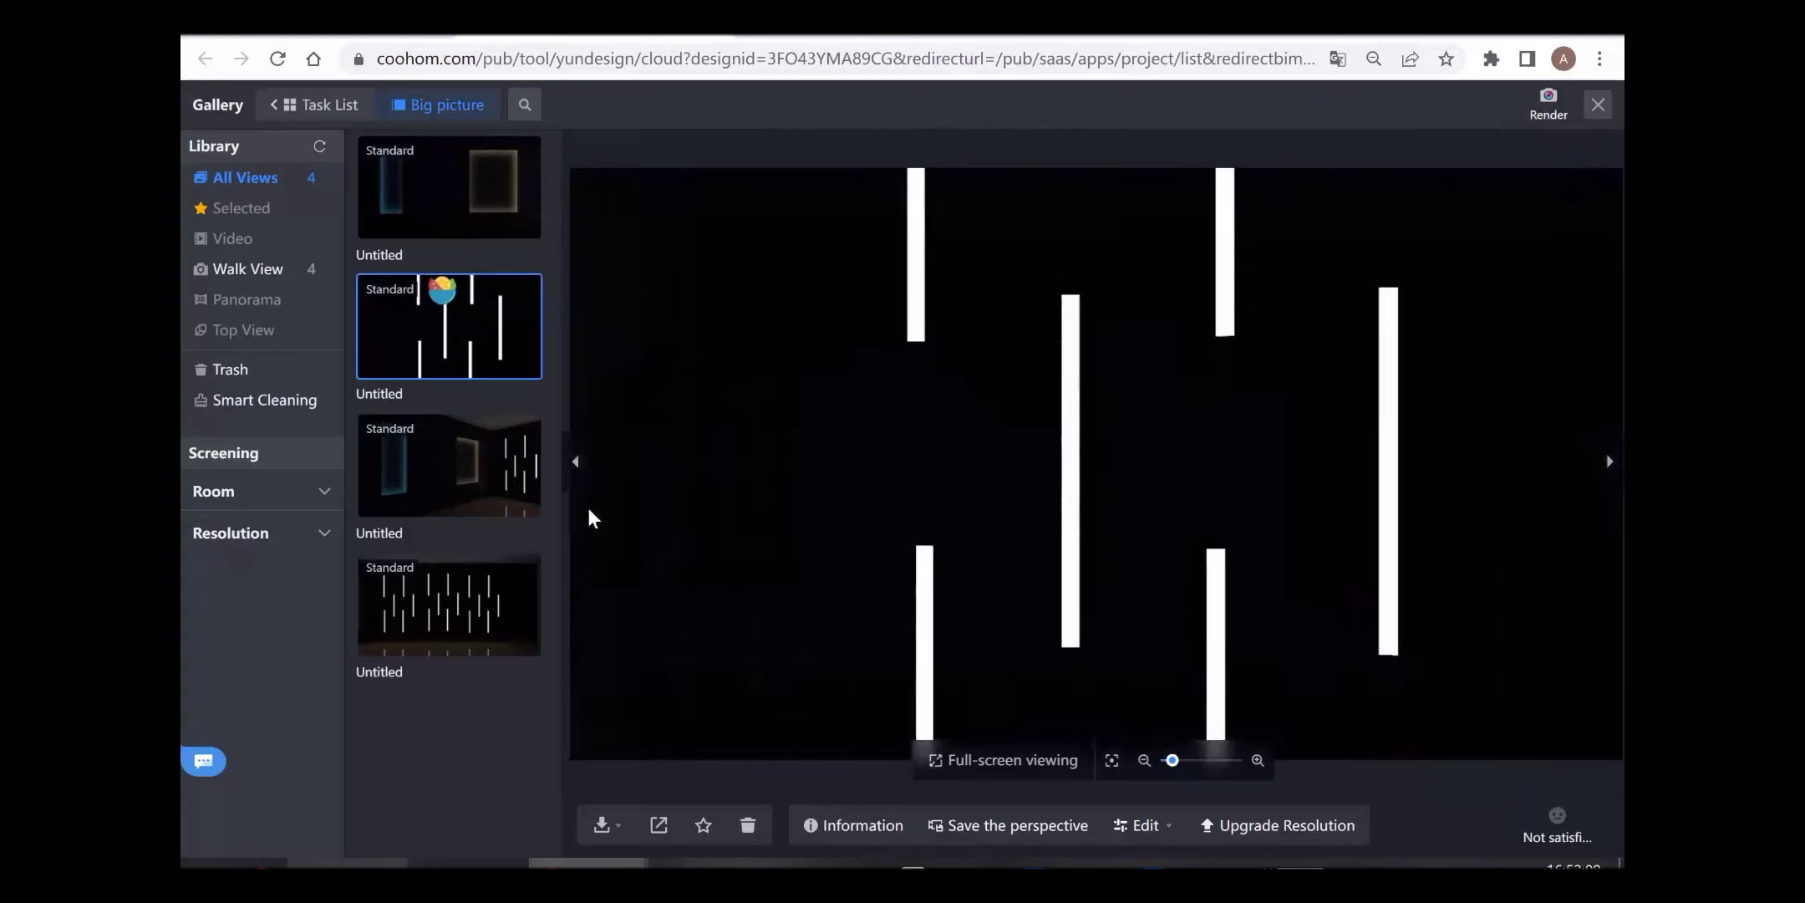
pyautogui.click(524, 480)
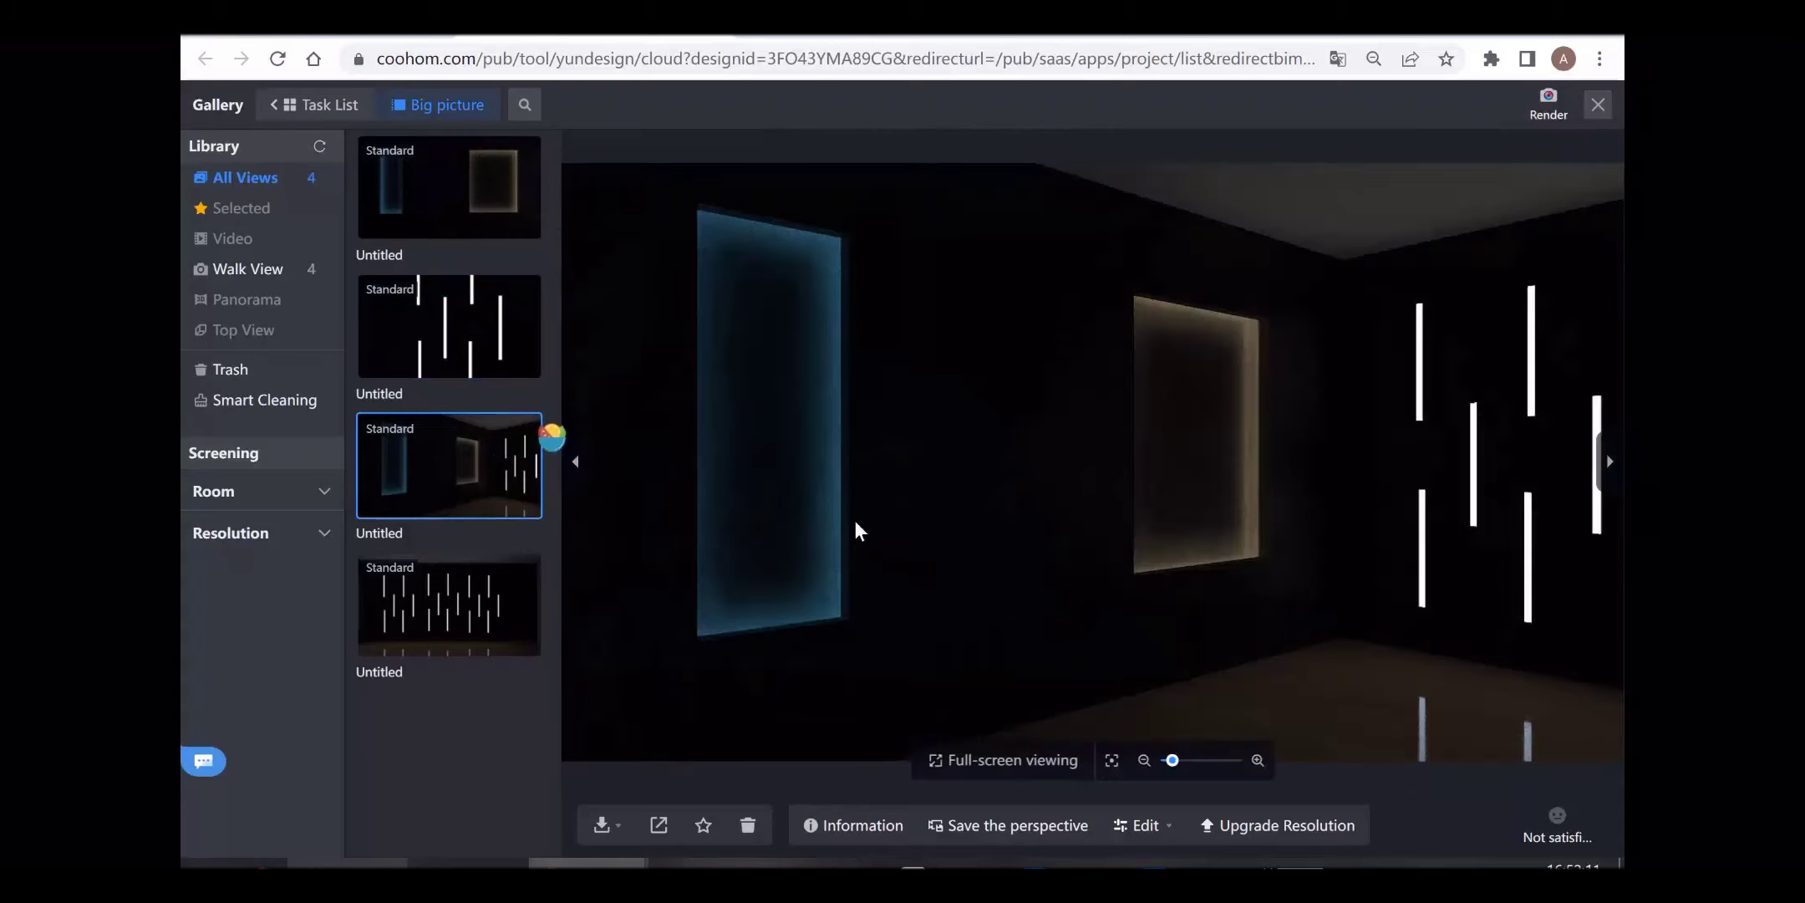